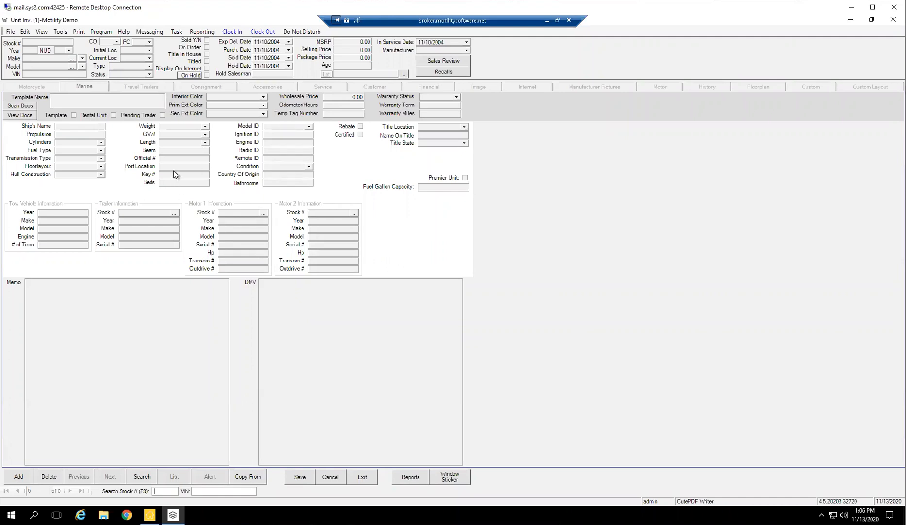
Open the unit purchase order list and show the orders with status Not Ordered.
{"action": "left_click", "coordinate": [60, 33]}
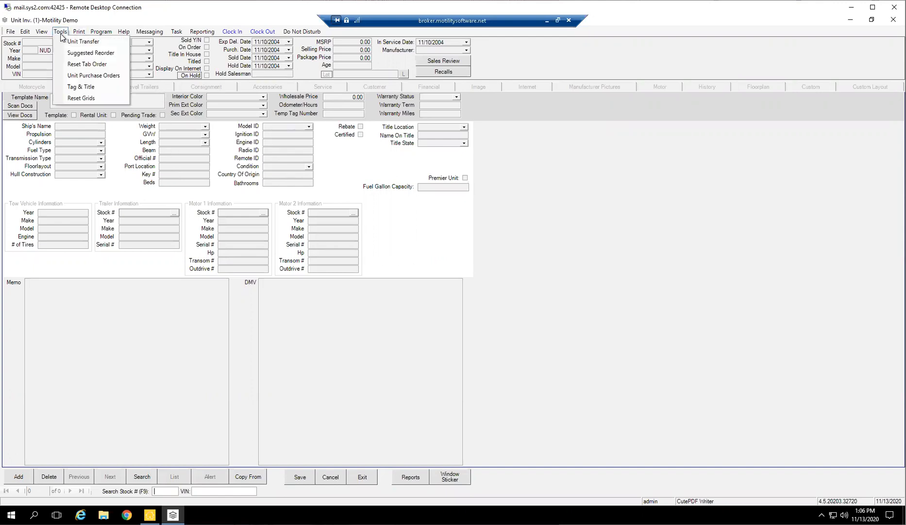
{"action": "left_click", "coordinate": [85, 76]}
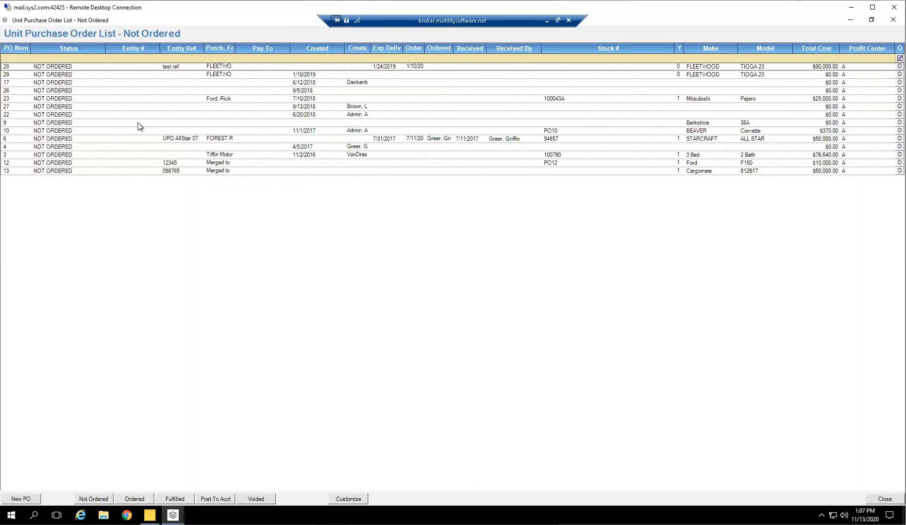
{"action": "left_click", "coordinate": [86, 498]}
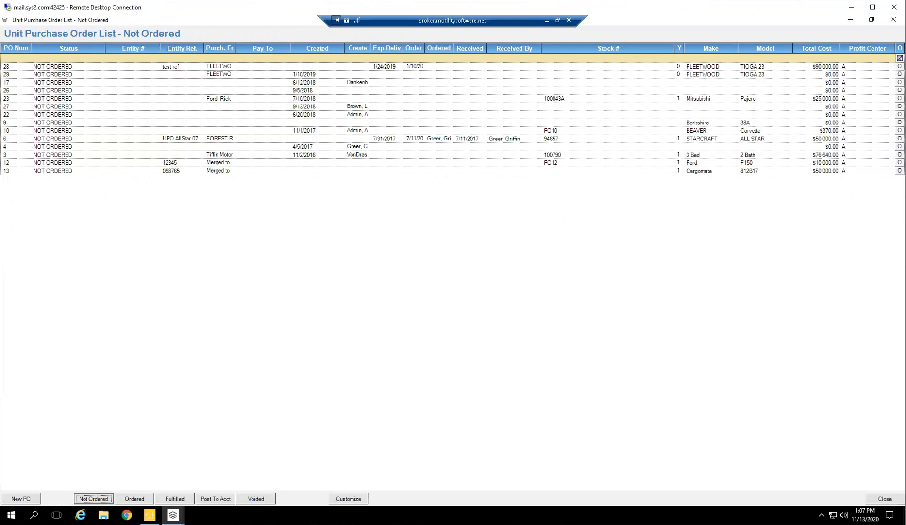
{"action": "left_click", "coordinate": [100, 497]}
Review the purchase order lists by status, comparing Ordered with Not Ordered and viewing Fulfilled and Voided.
{"action": "left_click", "coordinate": [139, 497]}
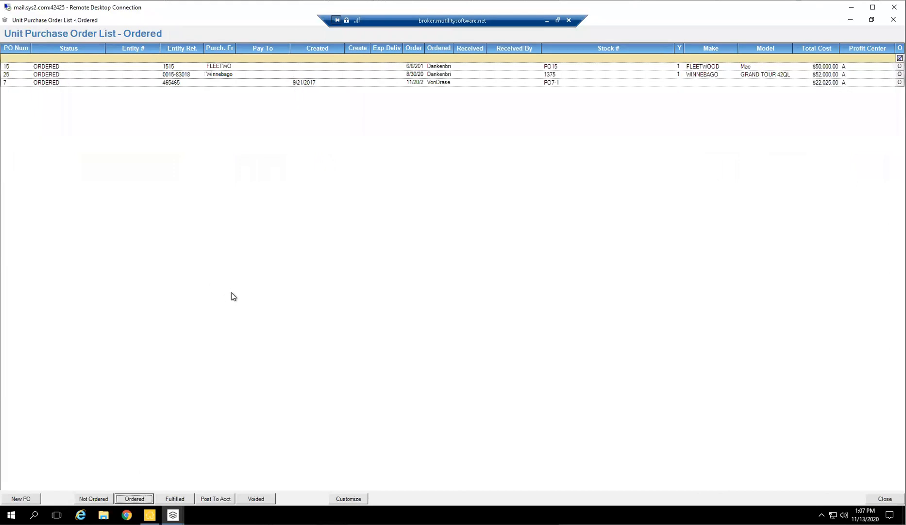
{"action": "left_click", "coordinate": [97, 498]}
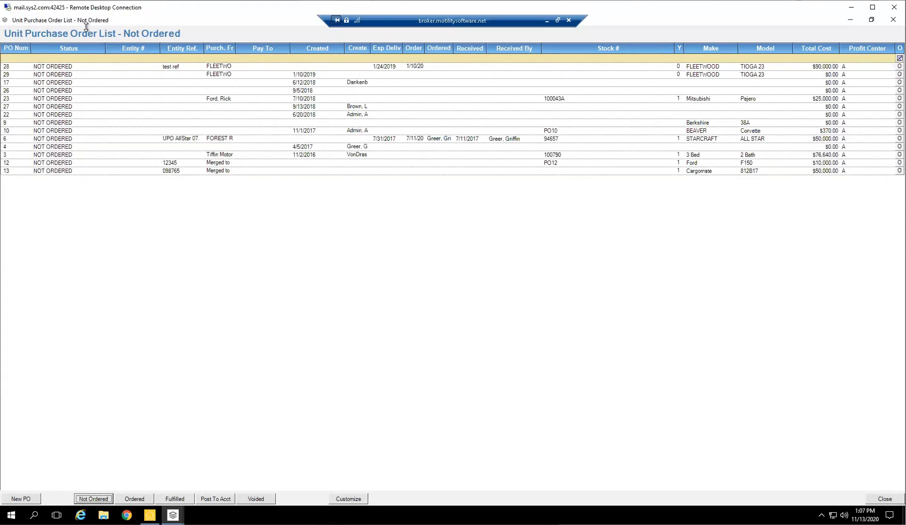
{"action": "left_click", "coordinate": [133, 499]}
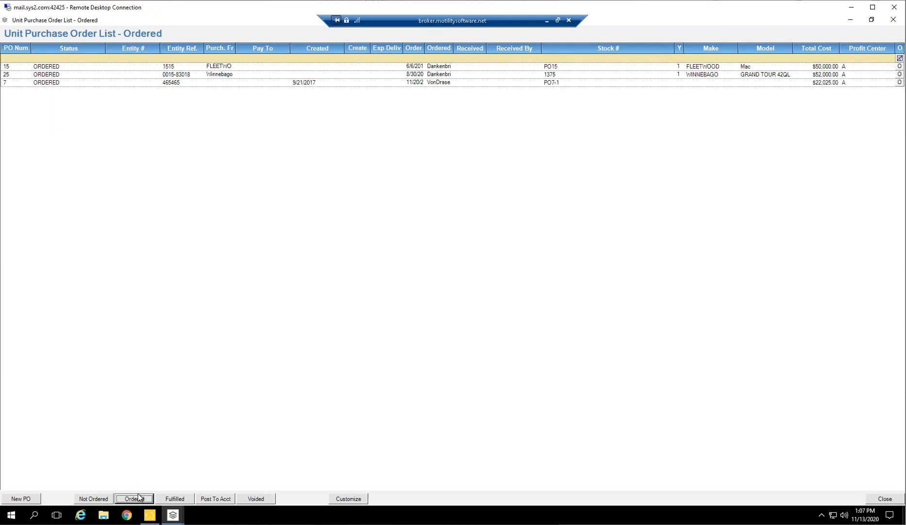
{"action": "left_click", "coordinate": [171, 500]}
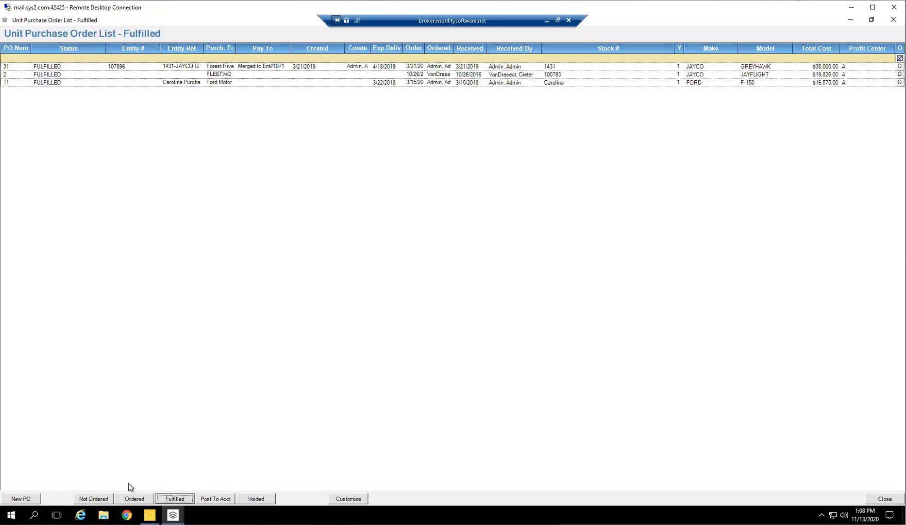
{"action": "left_click", "coordinate": [249, 500]}
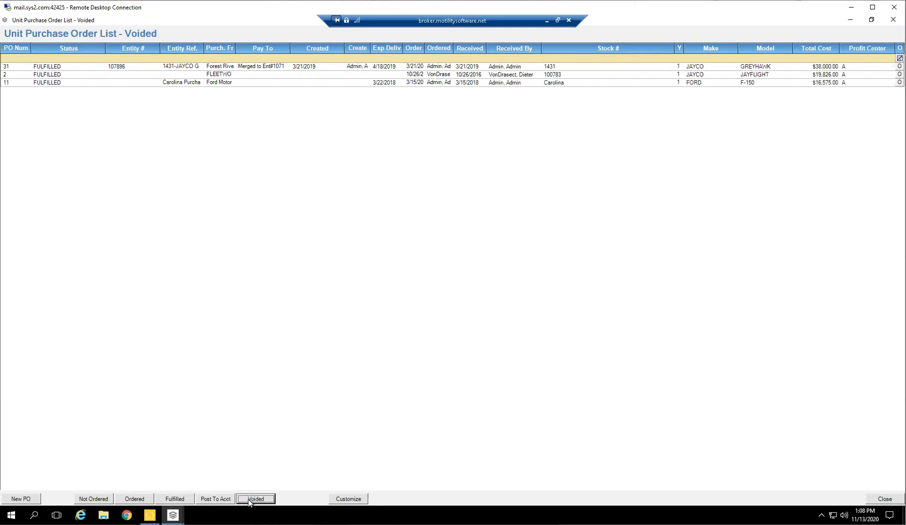
Look through the columns available for customizing the purchase order list, and close the field chooser.
{"action": "left_click", "coordinate": [350, 499]}
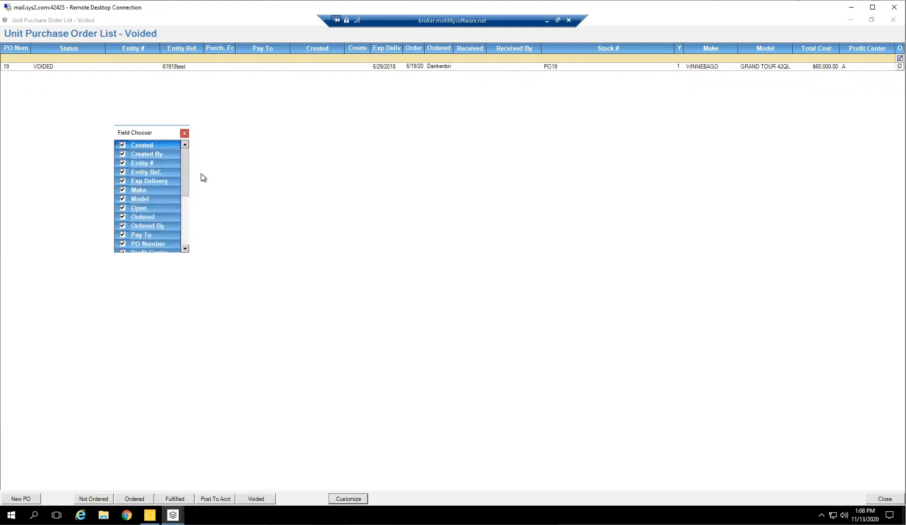
{"action": "left_click_drag", "start_coordinate": [185, 195], "coordinate": [186, 233]}
{"action": "scroll", "coordinate": [184, 155], "scroll_direction": "up", "scroll_amount": 5}
{"action": "left_click", "coordinate": [184, 132]}
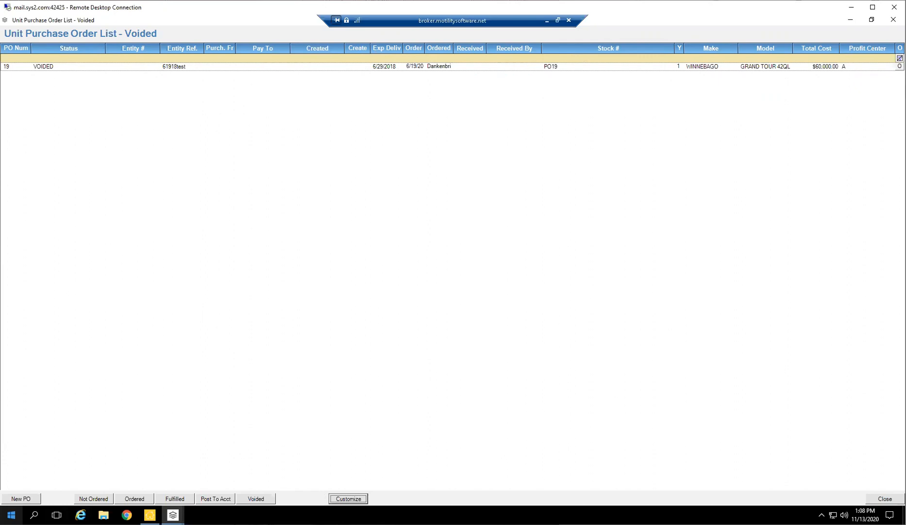
Start a new unit purchase order.
{"action": "left_click", "coordinate": [30, 500]}
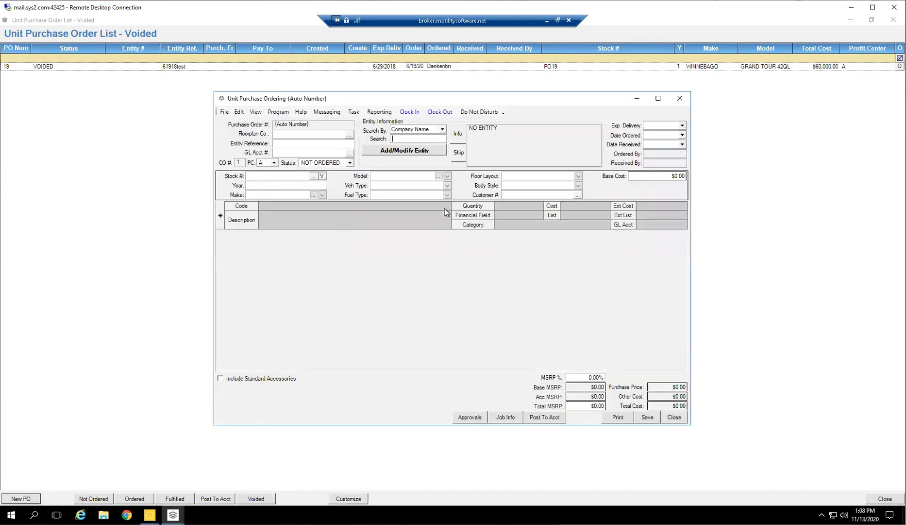
{"action": "left_click_drag", "start_coordinate": [501, 100], "coordinate": [539, 130]}
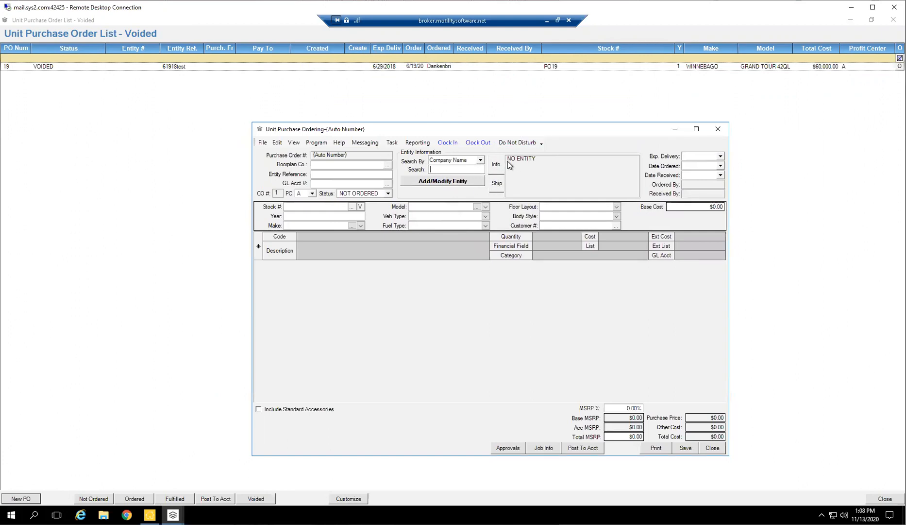
{"action": "type", "text": "HEARTLAND"}
{"action": "key", "text": "Return"}
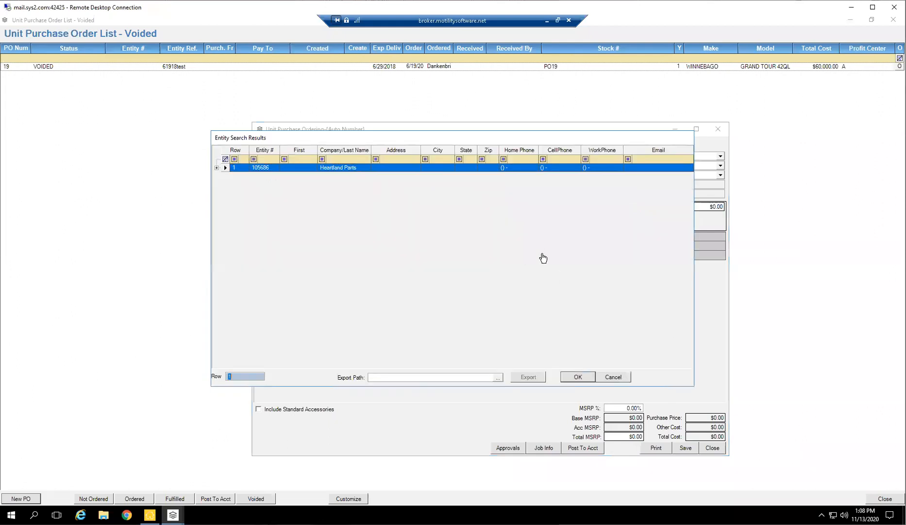
{"action": "left_click", "coordinate": [613, 376]}
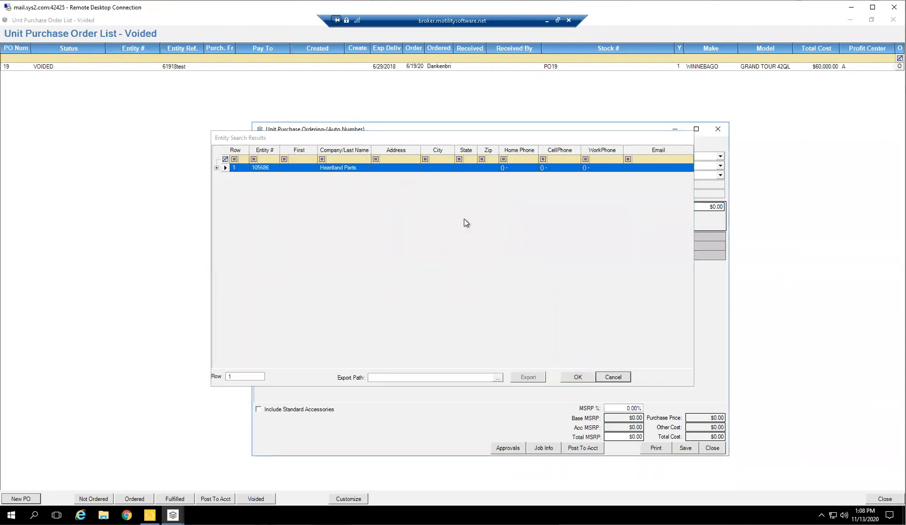
Search entities by company name for Forest River and assign FOREST RIVER, INC. to the purchase order.
{"action": "type", "text": "FOREST RIVER"}
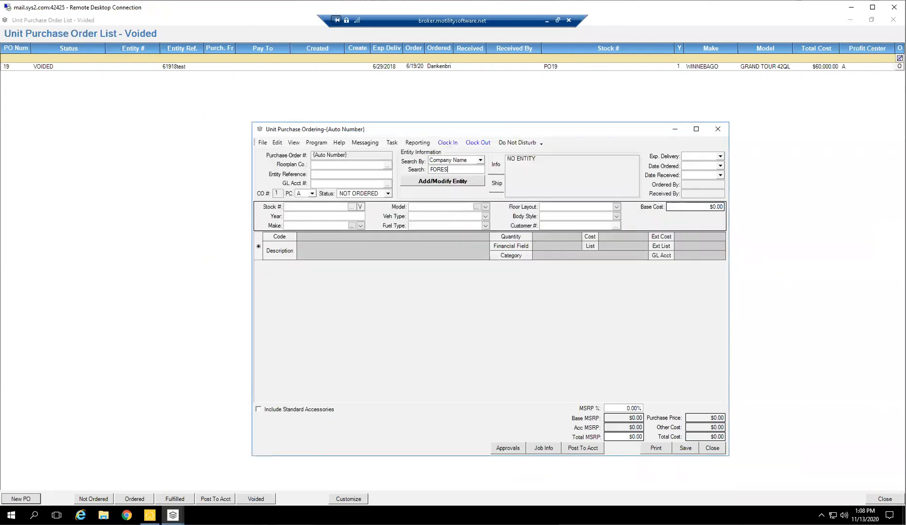
{"action": "key", "text": "Return"}
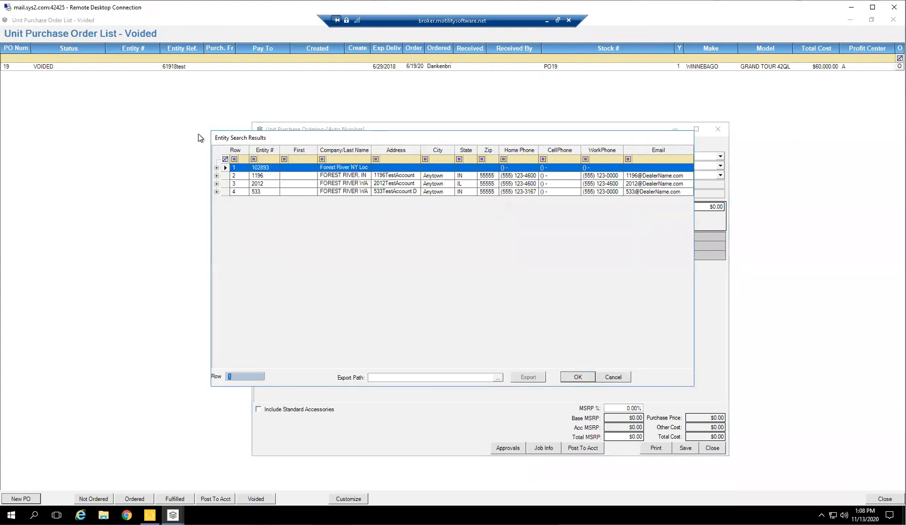
{"action": "key", "text": "Down"}
{"action": "key", "text": "Down"}
{"action": "key", "text": "Down"}
{"action": "key", "text": "Up"}
{"action": "key", "text": "Up"}
{"action": "key", "text": "Return"}
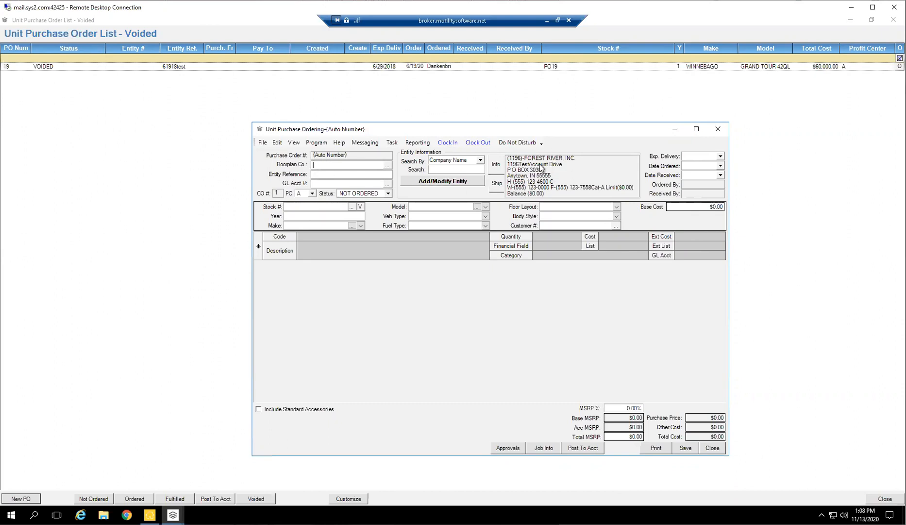
Set the floorplan company to WELLSFARGO and the entity reference to PO-TestUnit.
{"action": "type", "text": "WELLSFARGOS"}
{"action": "key", "text": "BackSpace"}
{"action": "left_click", "coordinate": [331, 174]}
{"action": "type", "text": "PO"}
{"action": "key", "text": "BackSpace"}
{"action": "key", "text": "BackSpace"}
{"action": "type", "text": "PO-TestUnit"}
{"action": "key", "text": "Tab"}
Set the order's GL account to 3200 and its expected delivery date to 11/27/2020.
{"action": "left_click", "coordinate": [297, 166]}
{"action": "left_click", "coordinate": [345, 181]}
{"action": "type", "text": "3200"}
{"action": "key", "text": "Tab"}
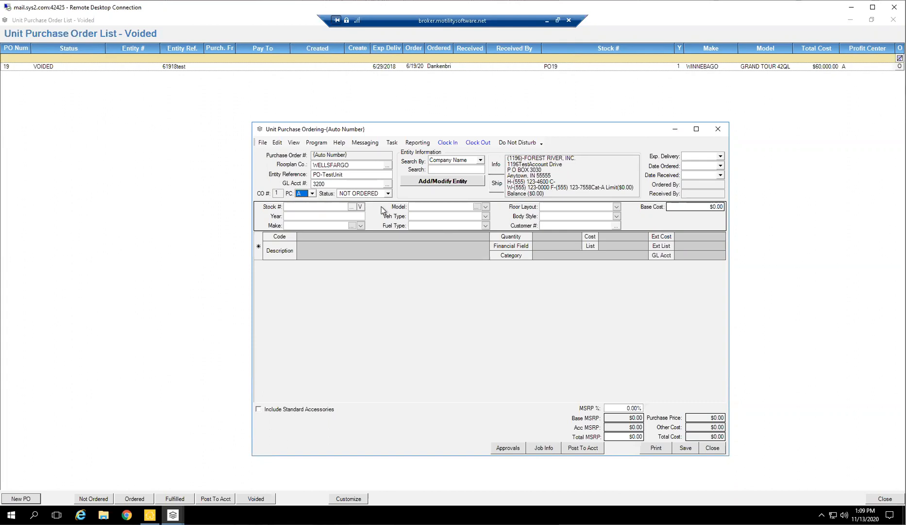
{"action": "left_click", "coordinate": [720, 156]}
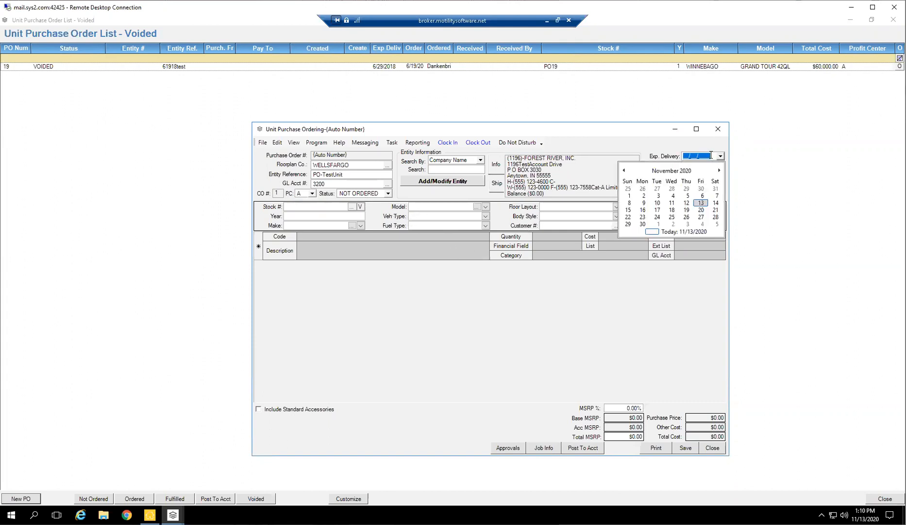
{"action": "left_click", "coordinate": [701, 217]}
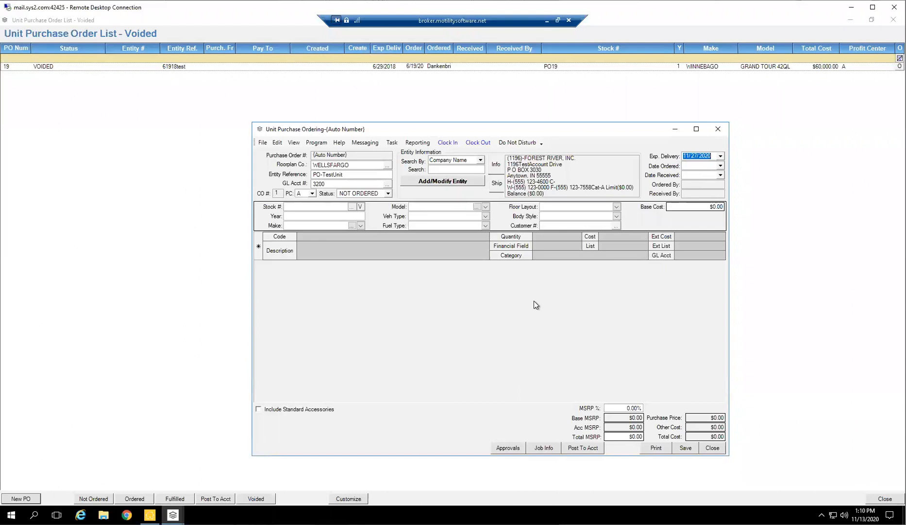
Enter the unit's year as 20, make as WILDWOOD and model as FSX.
{"action": "left_click", "coordinate": [316, 206]}
{"action": "type", "text": "20"}
{"action": "type", "text": "WILDW"}
{"action": "type", "text": "OOD"}
{"action": "key", "text": "Tab"}
{"action": "type", "text": "FSST"}
{"action": "key", "text": "BackSpace"}
{"action": "type", "text": "X"}
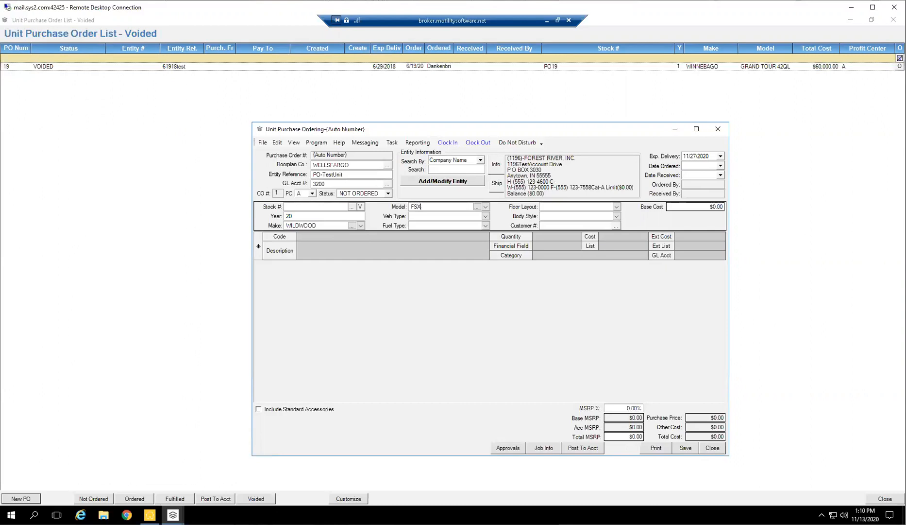
Set the unit's vehicle type to 5W, floor layout to 363 and body style to TT.
{"action": "left_click", "coordinate": [485, 216]}
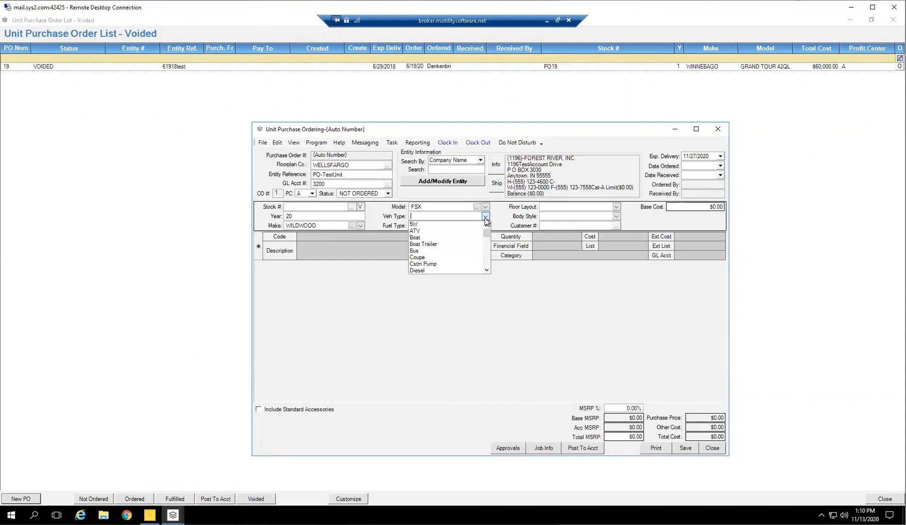
{"action": "left_click", "coordinate": [426, 224]}
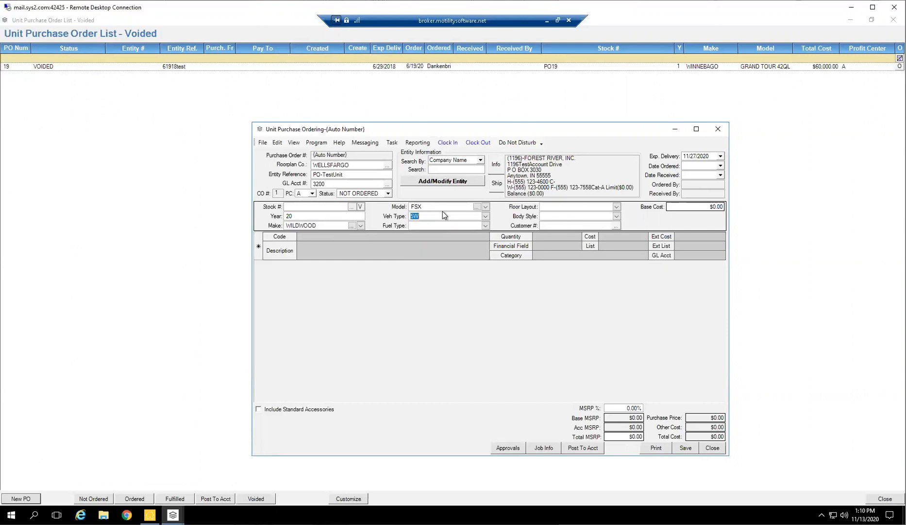
{"action": "left_click", "coordinate": [485, 227]}
{"action": "left_click", "coordinate": [510, 222]}
{"action": "left_click", "coordinate": [617, 215]}
{"action": "left_click", "coordinate": [617, 208]}
{"action": "left_click", "coordinate": [617, 207]}
{"action": "left_click", "coordinate": [616, 220]}
{"action": "left_click", "coordinate": [616, 216]}
{"action": "scroll", "coordinate": [563, 242], "scroll_direction": "down", "scroll_amount": 2}
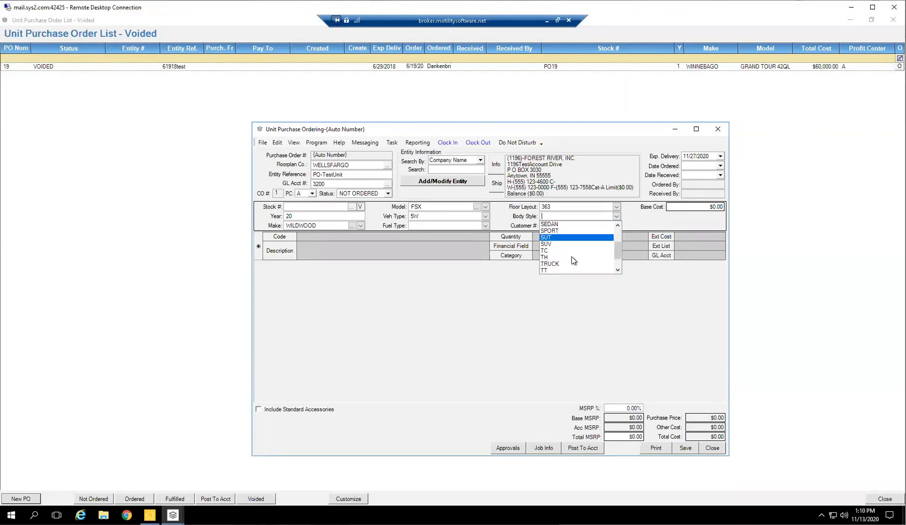
{"action": "left_click", "coordinate": [553, 269]}
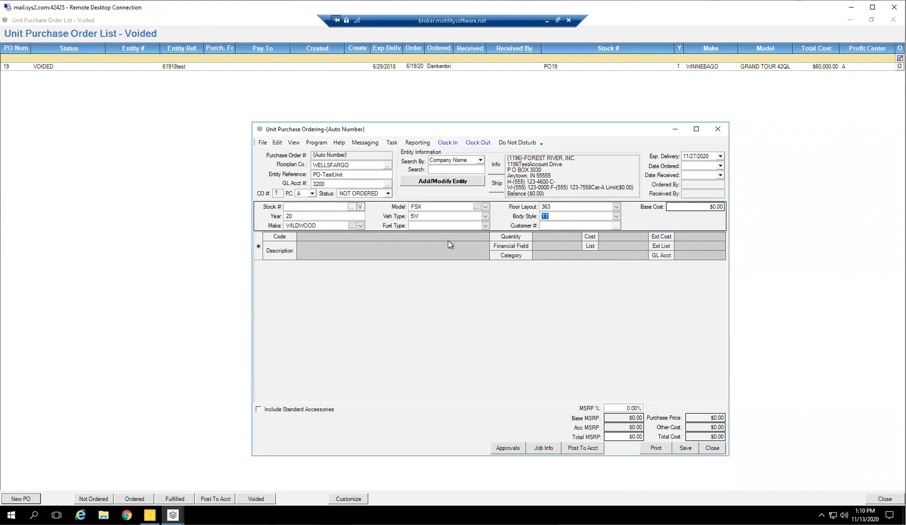
Leave the customer number blank and set the unit's base cost to $15,000.00.
{"action": "left_click", "coordinate": [554, 225]}
{"action": "key", "text": "Tab"}
{"action": "type", "text": "15000"}
{"action": "key", "text": "Tab"}
Search the accessory codes for makes matching WIL, browse the unfiltered list, and close it without selecting any accessory.
{"action": "left_click", "coordinate": [484, 238]}
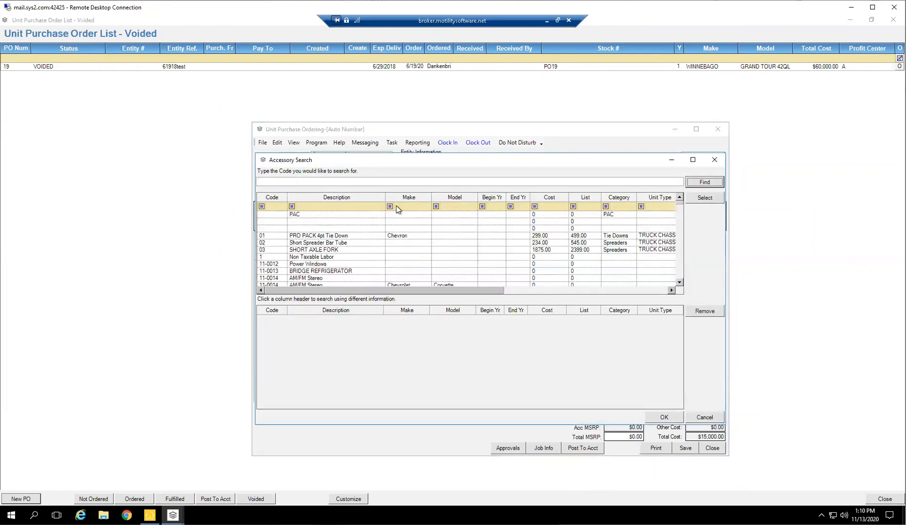
{"action": "left_click", "coordinate": [413, 206]}
{"action": "type", "text": "WIL"}
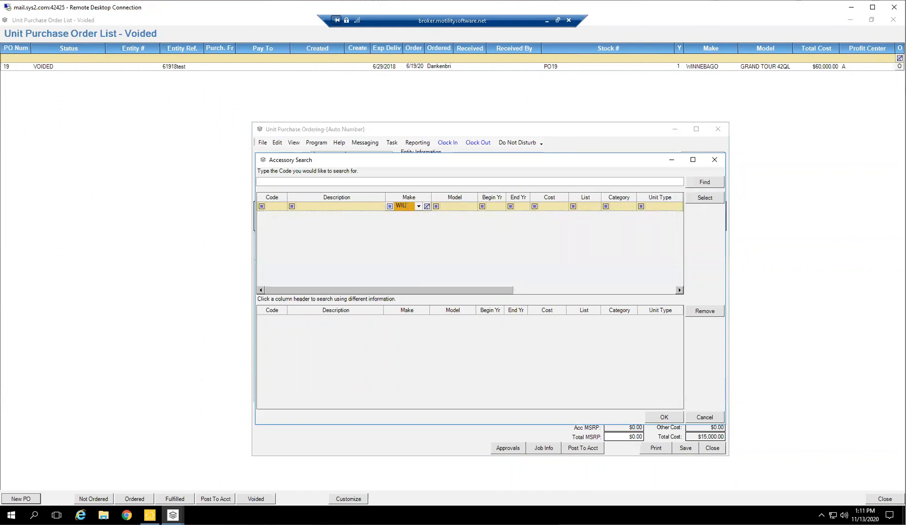
{"action": "key", "text": "BackSpace"}
{"action": "key", "text": "BackSpace"}
{"action": "key", "text": "BackSpace"}
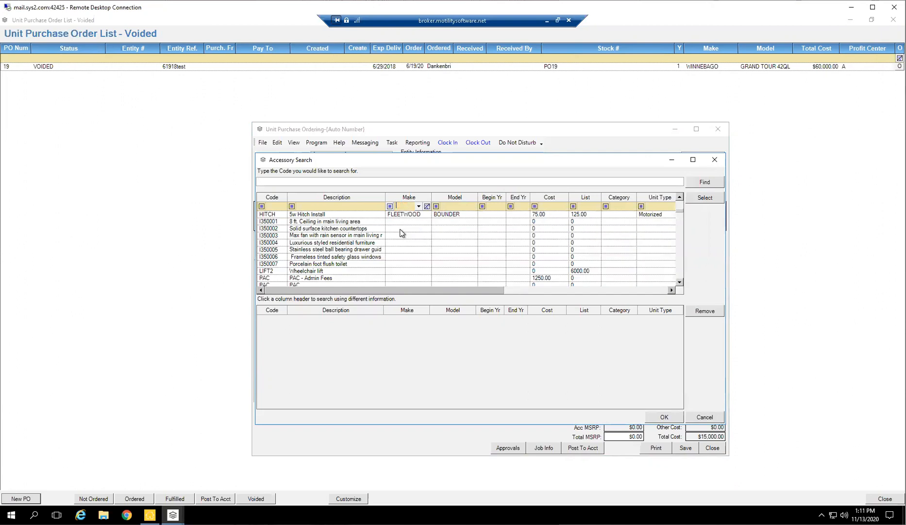
{"action": "scroll", "coordinate": [318, 216], "scroll_direction": "down", "scroll_amount": 10}
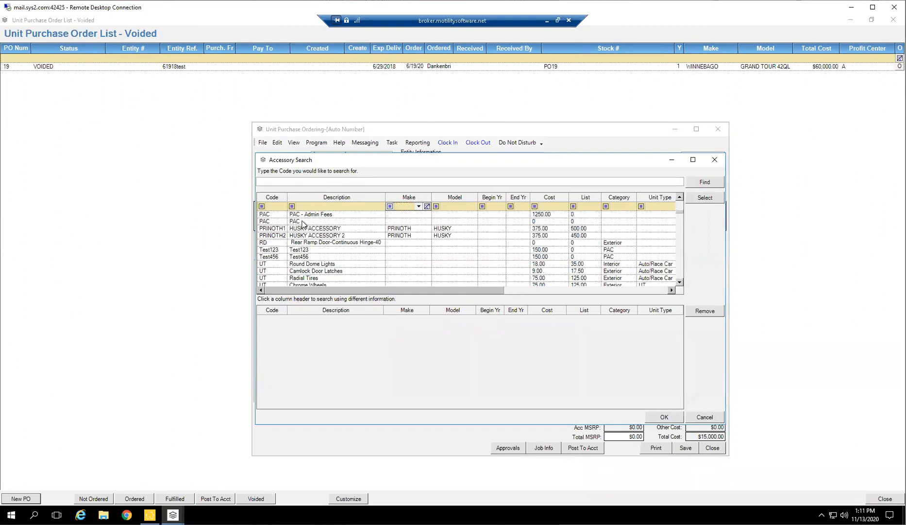
{"action": "scroll", "coordinate": [313, 216], "scroll_direction": "down", "scroll_amount": 5}
{"action": "scroll", "coordinate": [362, 214], "scroll_direction": "down", "scroll_amount": 5}
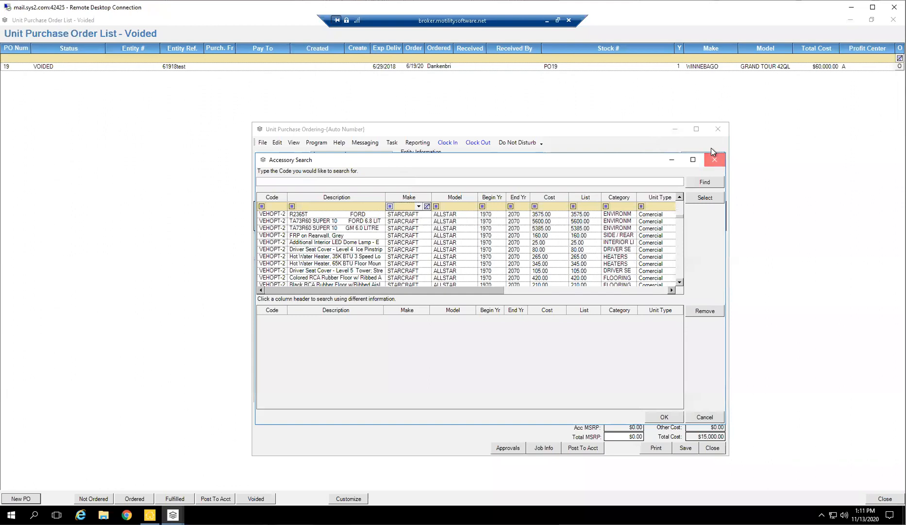
{"action": "left_click", "coordinate": [715, 159]}
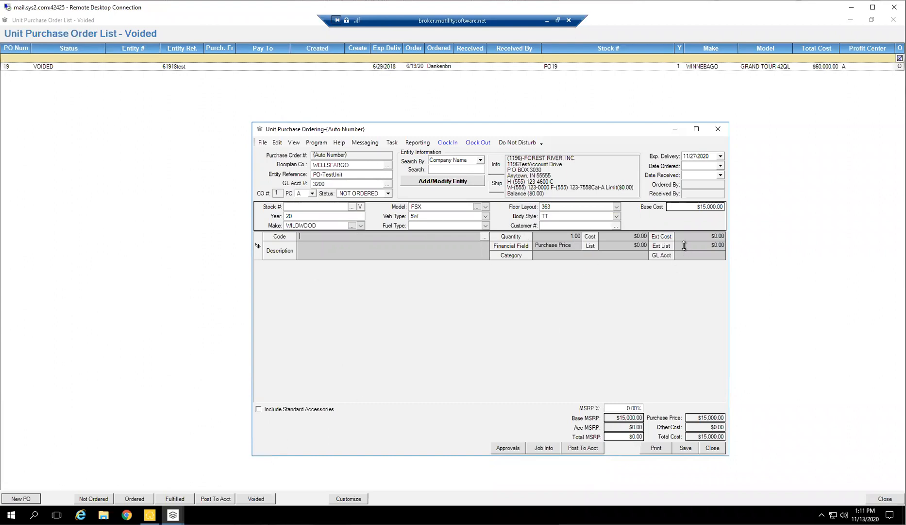
Set the order's MSRP percentage to 0.15%.
{"action": "left_click", "coordinate": [635, 409]}
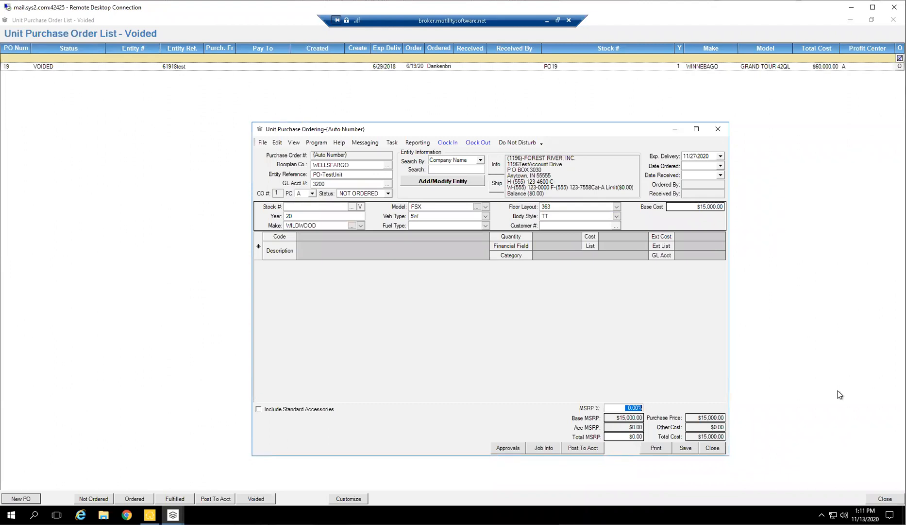
{"action": "type", "text": "0.15"}
{"action": "left_click", "coordinate": [505, 449]}
Try to save the purchase order with its status set to ORDERED.
{"action": "left_click", "coordinate": [388, 193]}
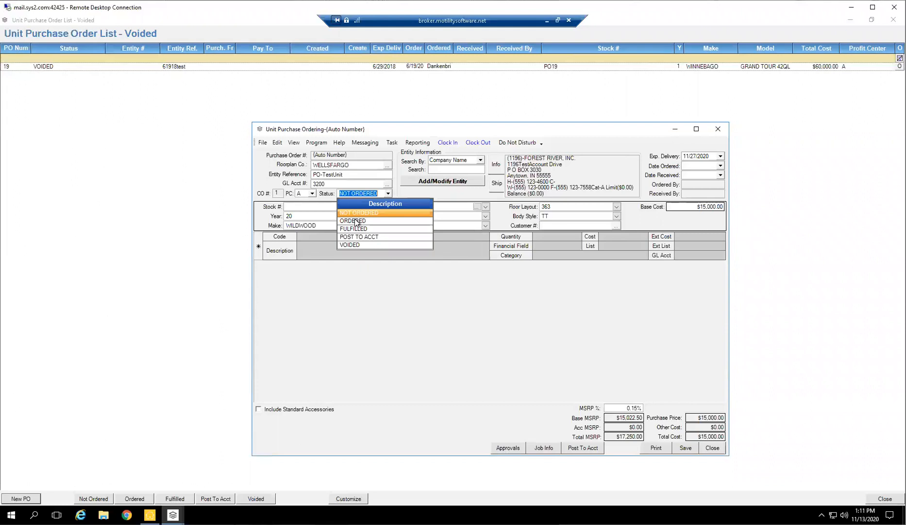
{"action": "left_click", "coordinate": [357, 221]}
{"action": "left_click", "coordinate": [688, 447]}
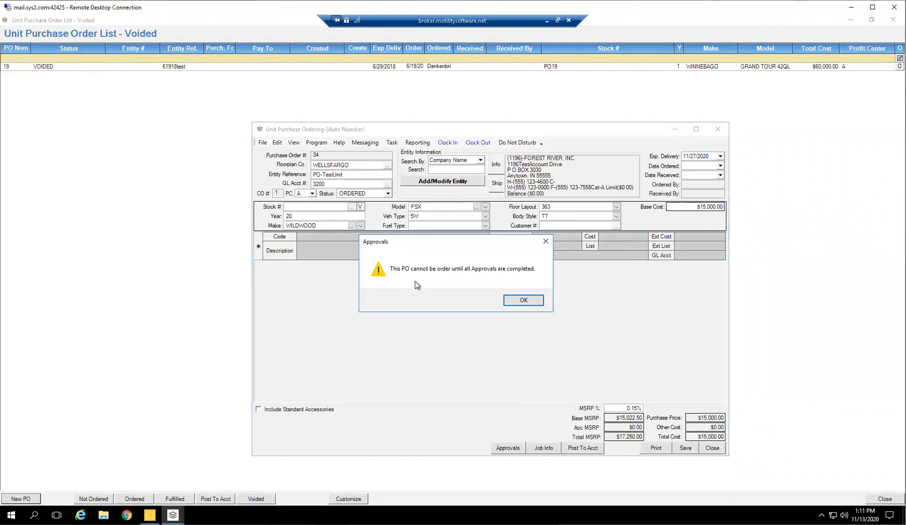
{"action": "left_click", "coordinate": [524, 300]}
Try to approve the PO-TestUnit purchase order in its PO approvals, and close the approvals.
{"action": "left_click", "coordinate": [508, 447]}
{"action": "left_click", "coordinate": [206, 83]}
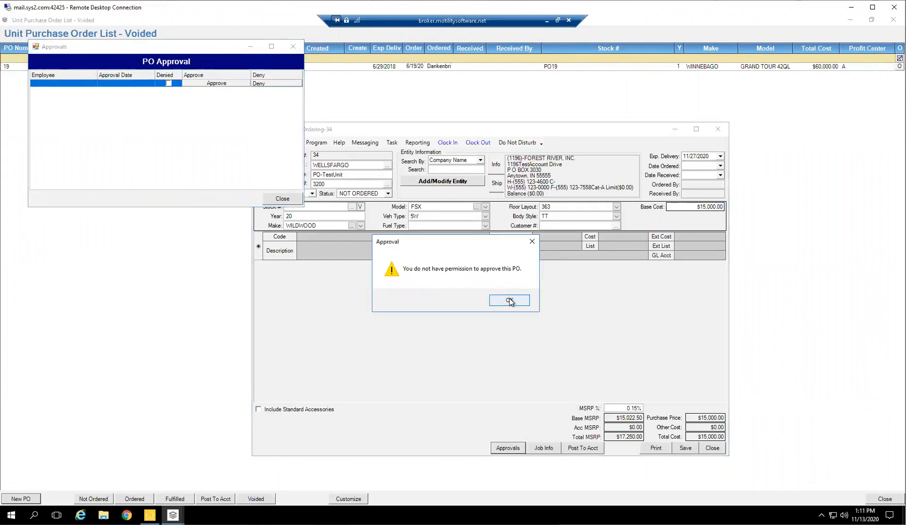
{"action": "left_click", "coordinate": [510, 299]}
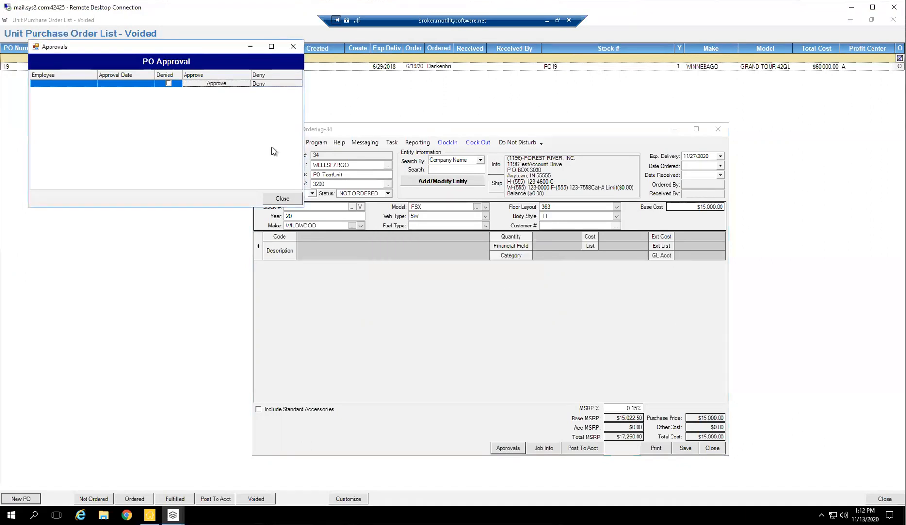
{"action": "left_click", "coordinate": [296, 49]}
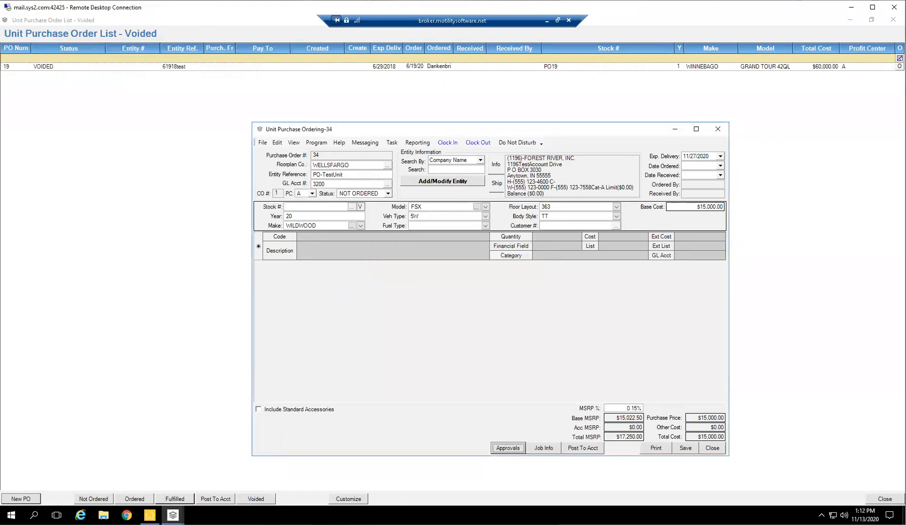
Look up the Admin user's Vehicle Inv permissions in Security Management, filtering the policies by "purch", and close them unchanged.
{"action": "left_click", "coordinate": [150, 514]}
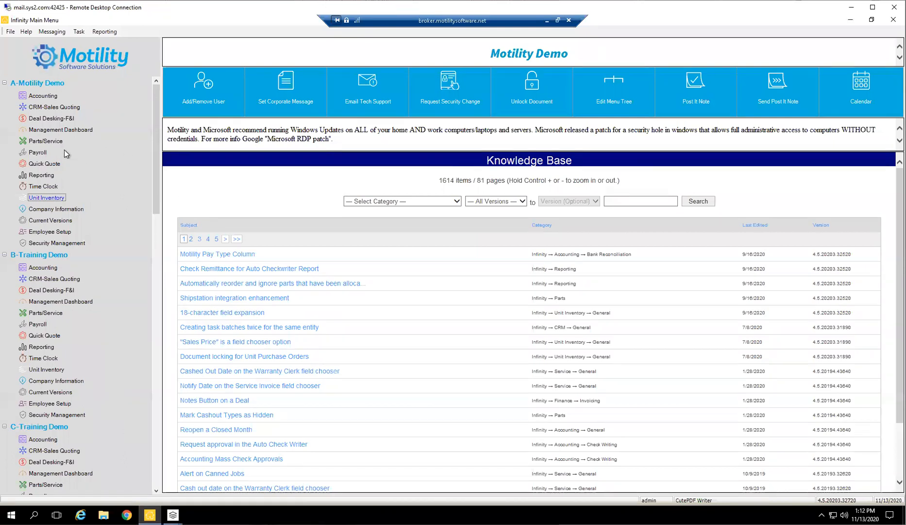
{"action": "left_click", "coordinate": [41, 243]}
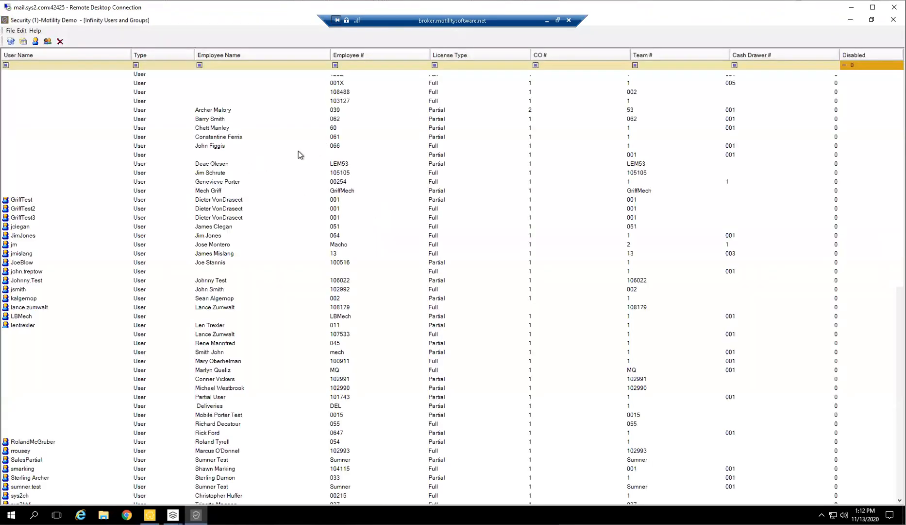
{"action": "double_click", "coordinate": [27, 84]}
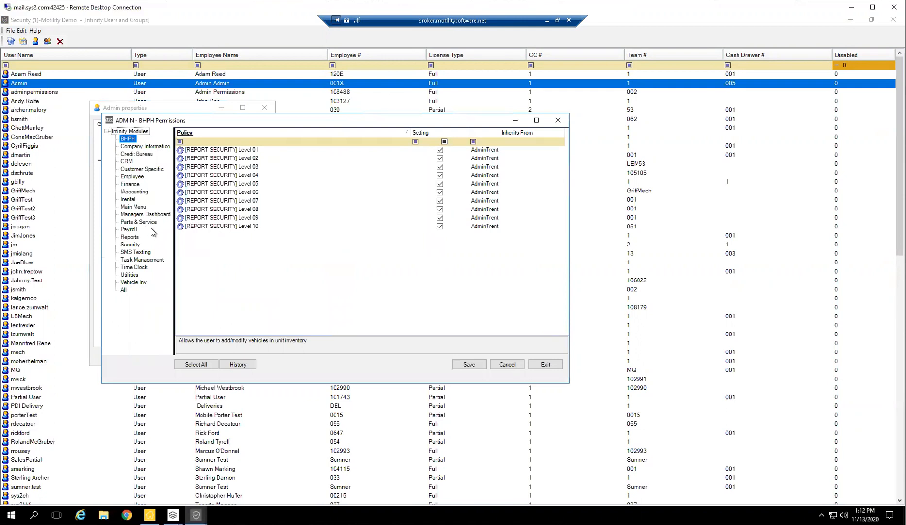
{"action": "left_click", "coordinate": [134, 282]}
{"action": "left_click", "coordinate": [250, 141]}
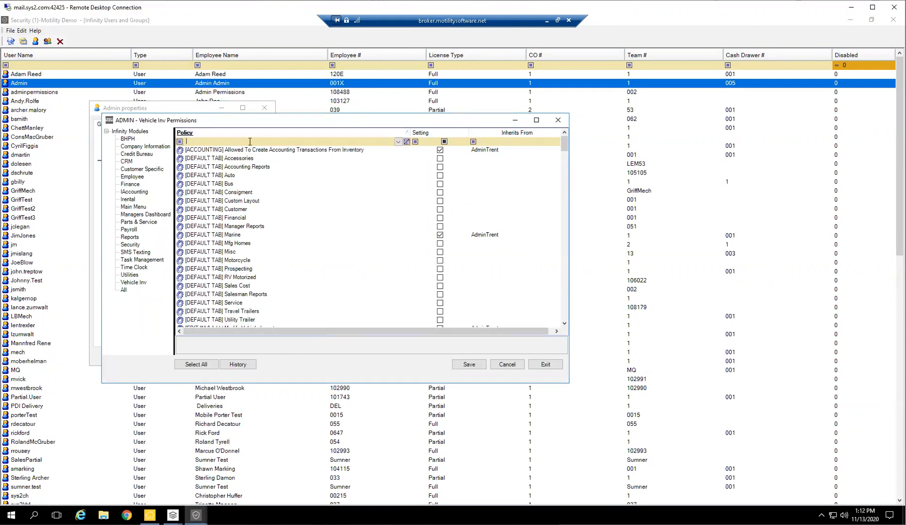
{"action": "type", "text": "purch"}
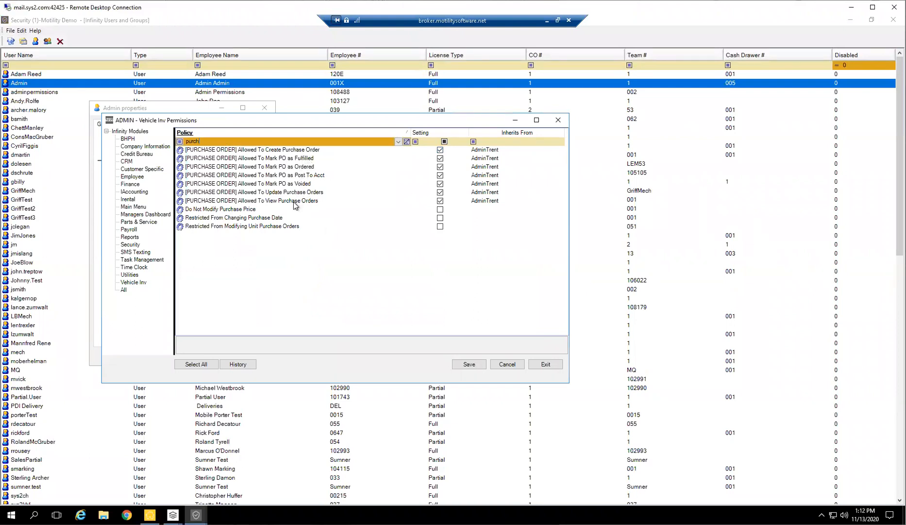
{"action": "left_click", "coordinate": [558, 120]}
{"action": "left_click", "coordinate": [265, 108]}
Switch to the Parts/Service module and open its PO Employee Approval Settings.
{"action": "left_click", "coordinate": [150, 515]}
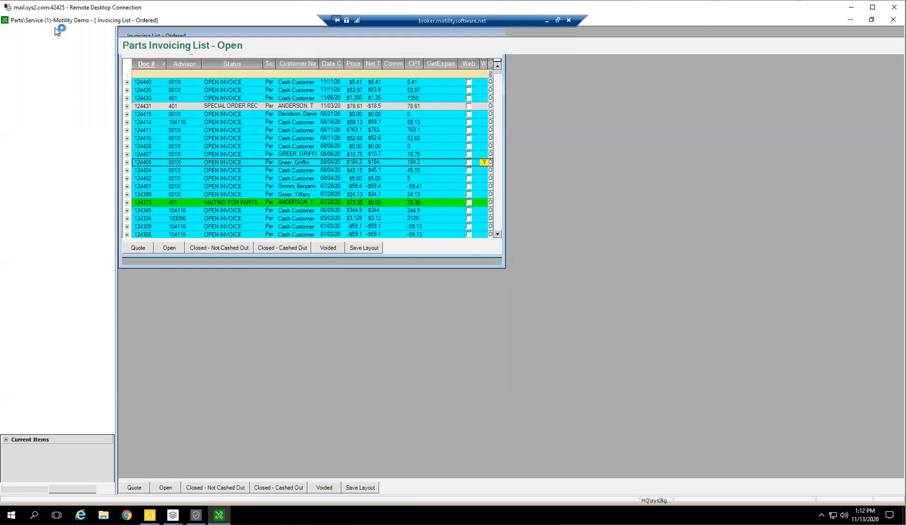
{"action": "left_click", "coordinate": [24, 32]}
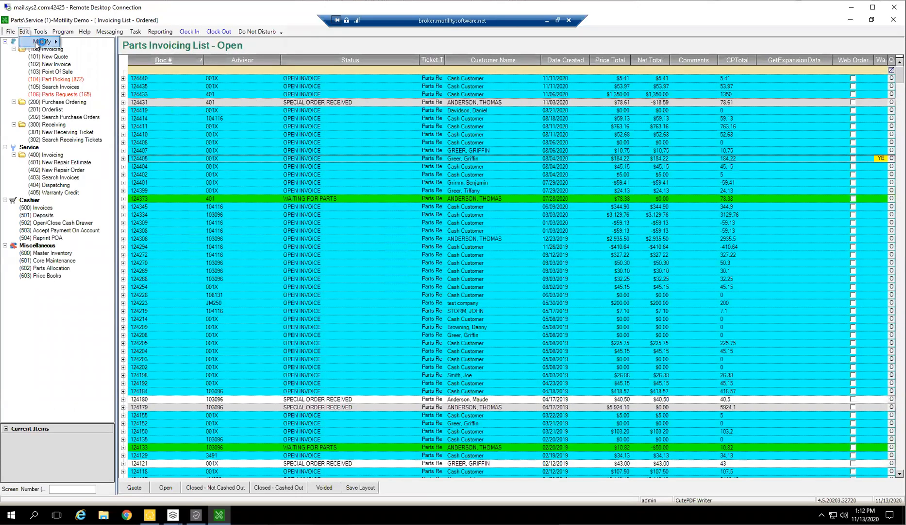
{"action": "mouse_move", "coordinate": [44, 42]}
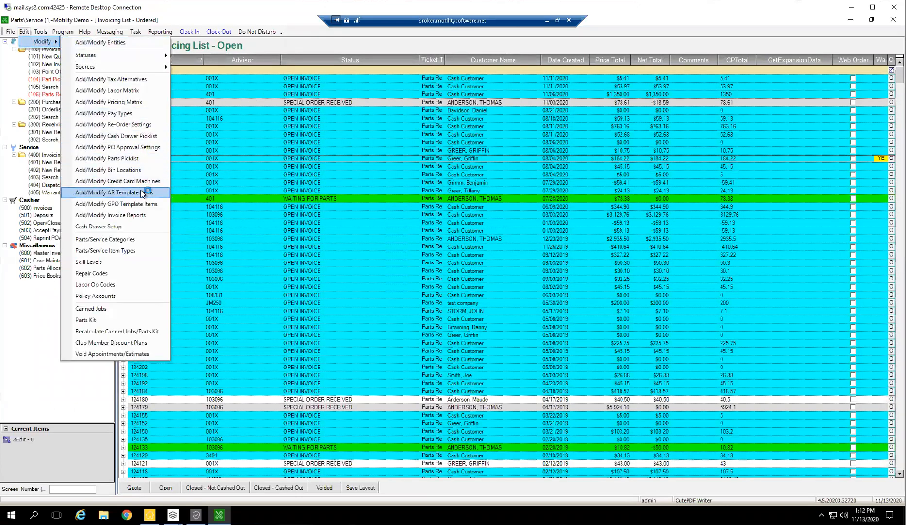
{"action": "left_click", "coordinate": [145, 148]}
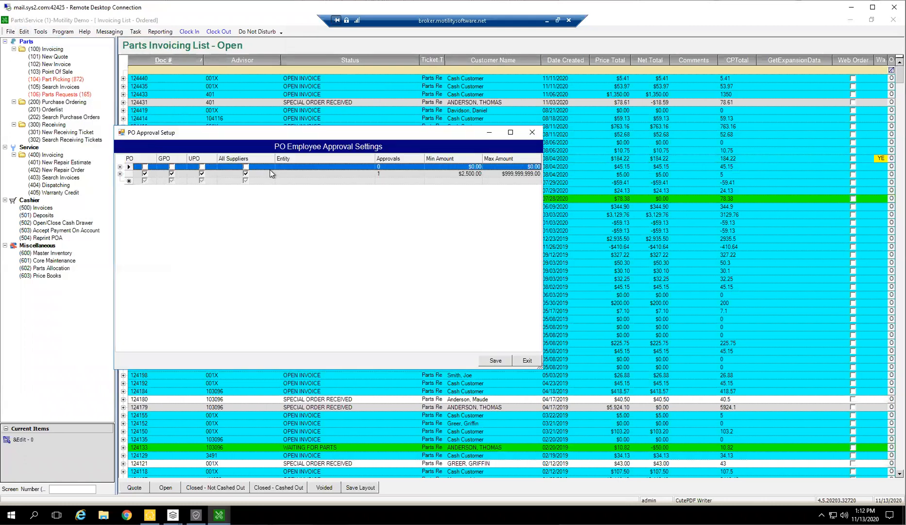
Add the Admin employee as an approver to the approval rule with the $2,500.00 minimum, save, and exit the settings.
{"action": "left_click", "coordinate": [215, 174]}
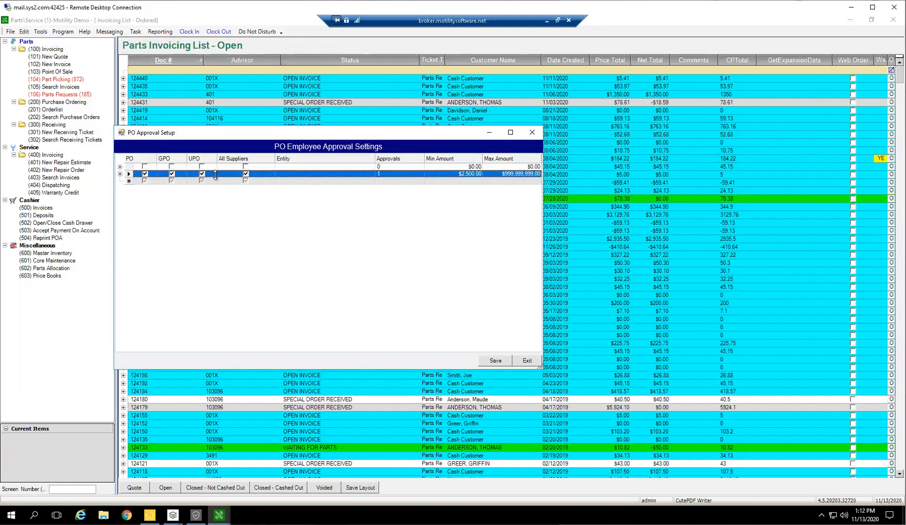
{"action": "left_click", "coordinate": [120, 173]}
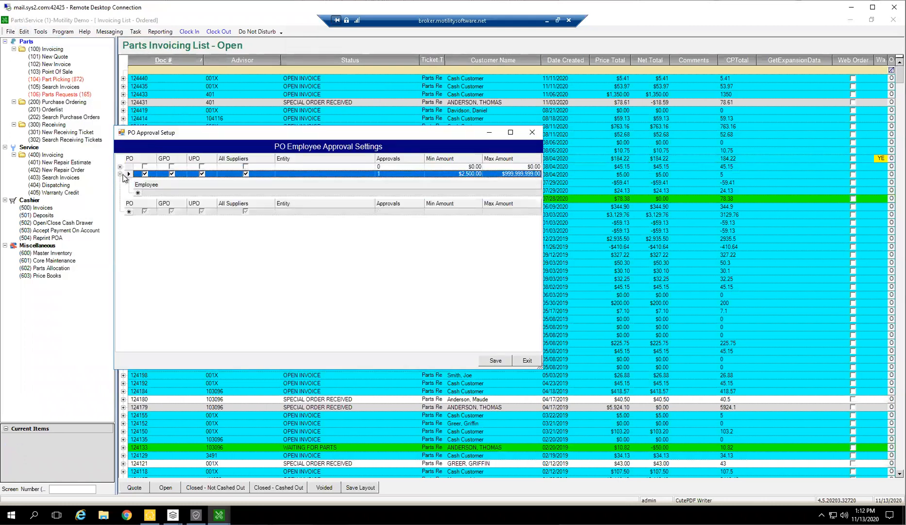
{"action": "left_click", "coordinate": [183, 193]}
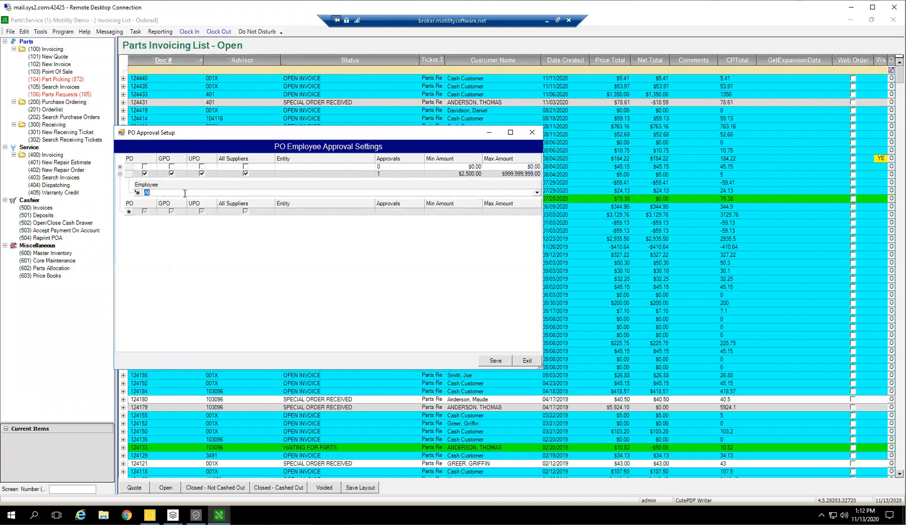
{"action": "left_click", "coordinate": [538, 193]}
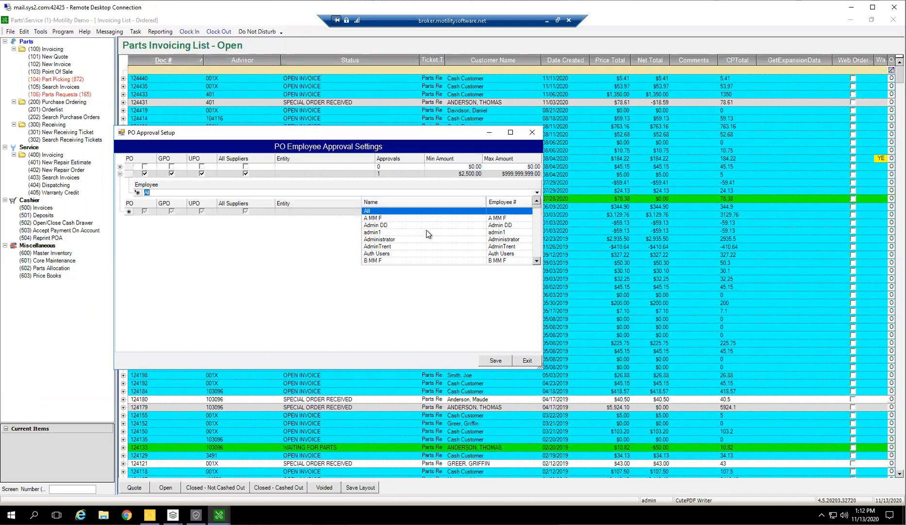
{"action": "scroll", "coordinate": [426, 229], "scroll_direction": "down", "scroll_amount": 10}
{"action": "scroll", "coordinate": [459, 215], "scroll_direction": "down", "scroll_amount": 8}
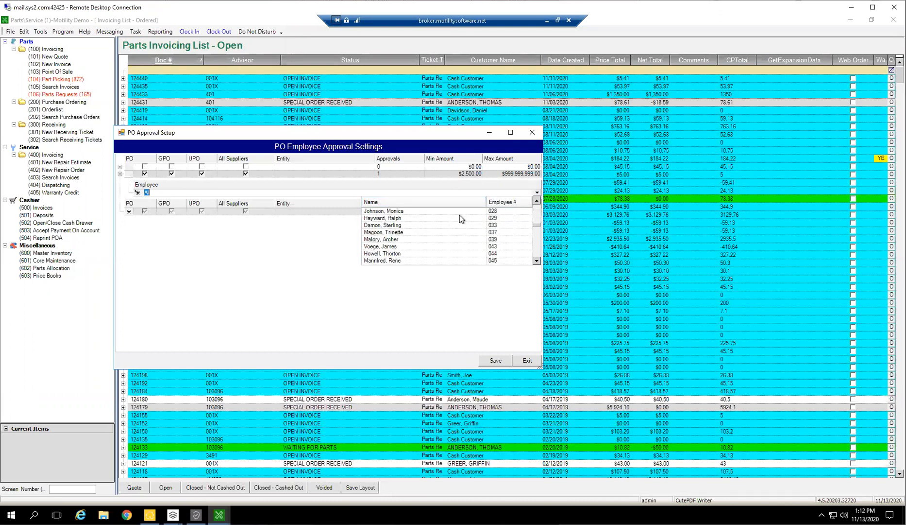
{"action": "scroll", "coordinate": [525, 224], "scroll_direction": "up", "scroll_amount": 6}
{"action": "scroll", "coordinate": [527, 222], "scroll_direction": "up", "scroll_amount": 6}
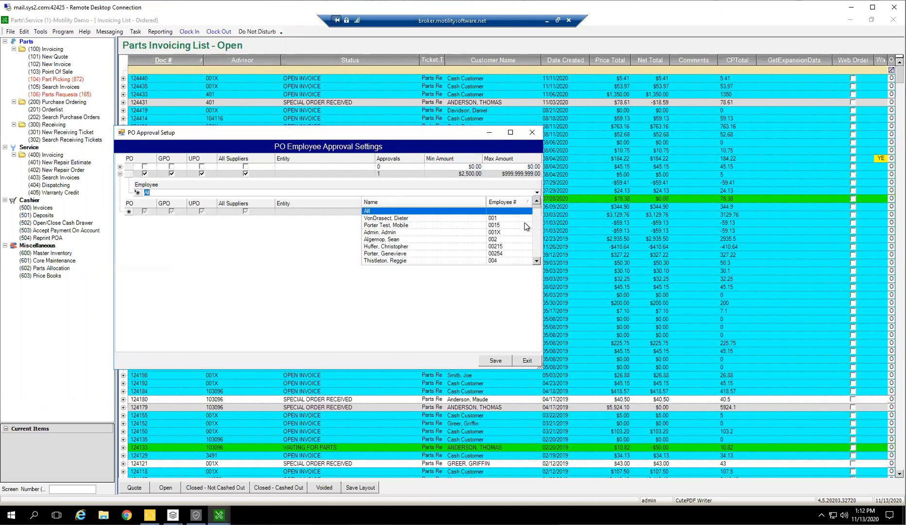
{"action": "left_click", "coordinate": [410, 232]}
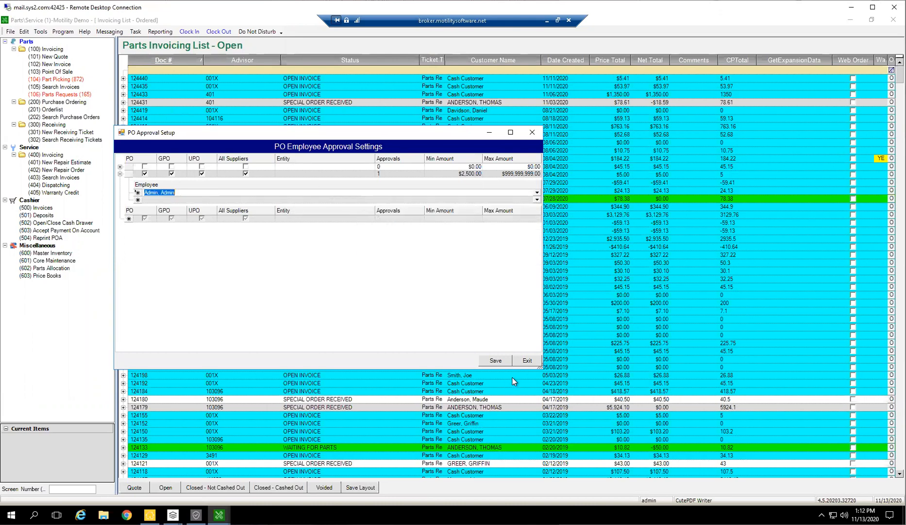
{"action": "left_click", "coordinate": [501, 363]}
{"action": "left_click", "coordinate": [531, 362]}
Close and relaunch Unit Inventory, and reopen the PO-TestUnit order from the Not Ordered unit purchase order list.
{"action": "right_click", "coordinate": [165, 506]}
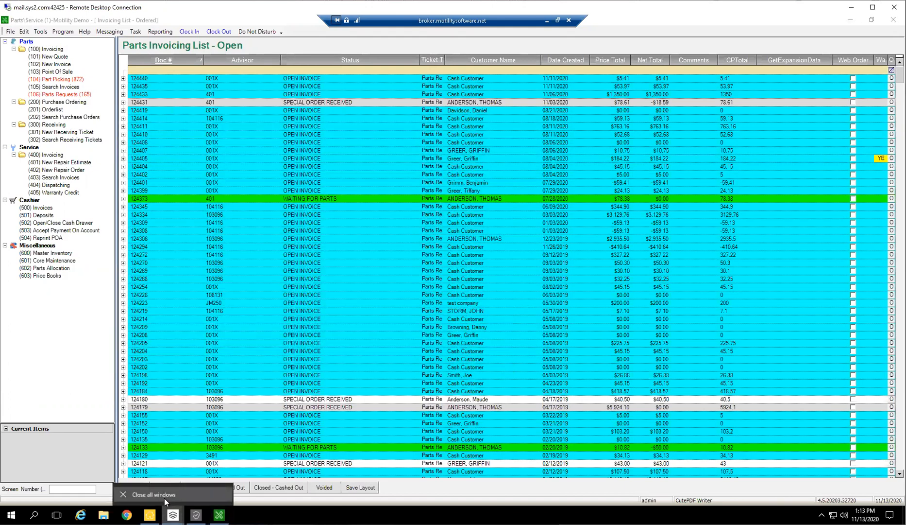
{"action": "left_click", "coordinate": [164, 497]}
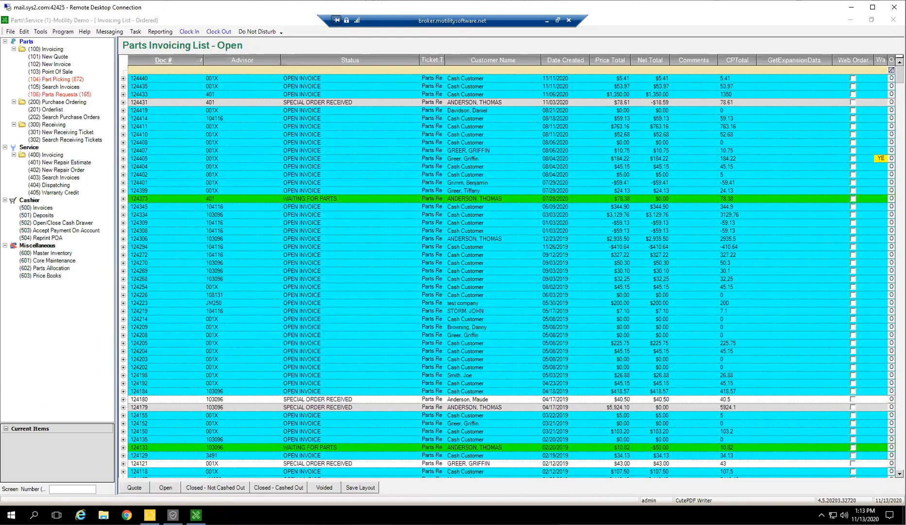
{"action": "left_click", "coordinate": [62, 32]}
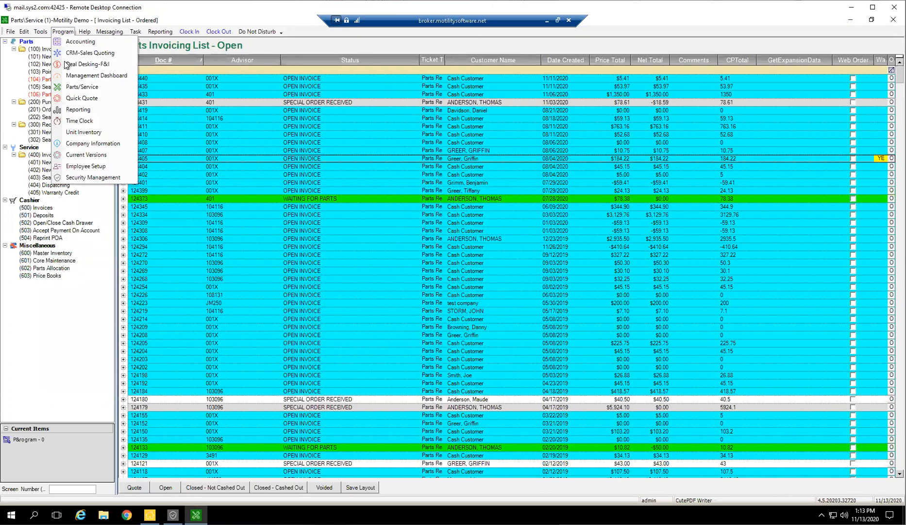
{"action": "left_click", "coordinate": [79, 133]}
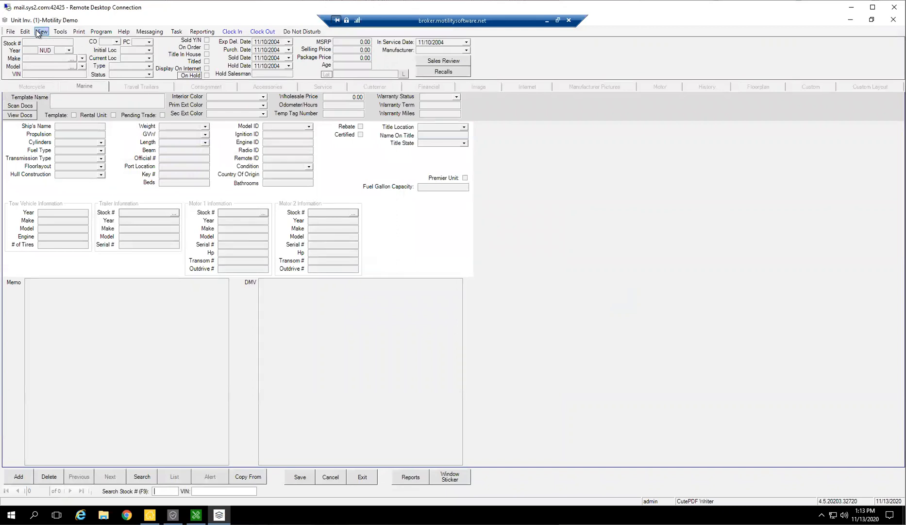
{"action": "left_click", "coordinate": [61, 32]}
{"action": "left_click", "coordinate": [90, 76]}
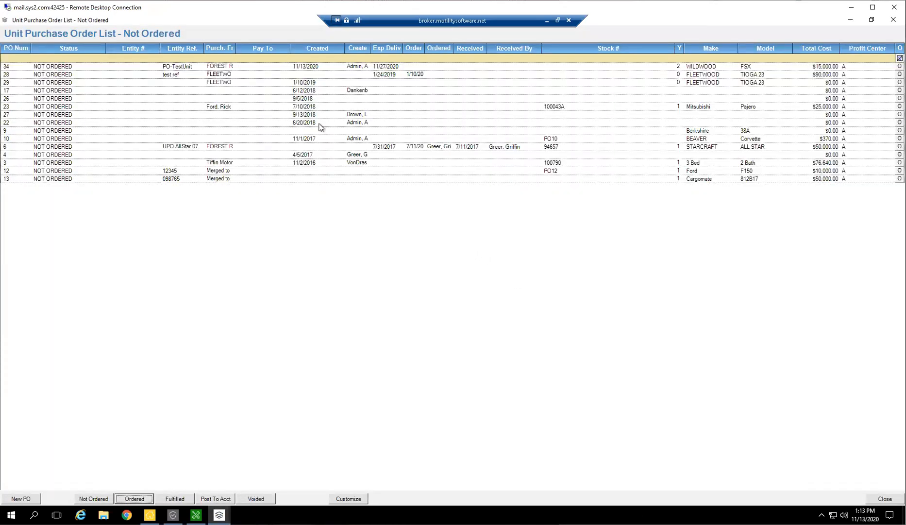
{"action": "left_click", "coordinate": [171, 68]}
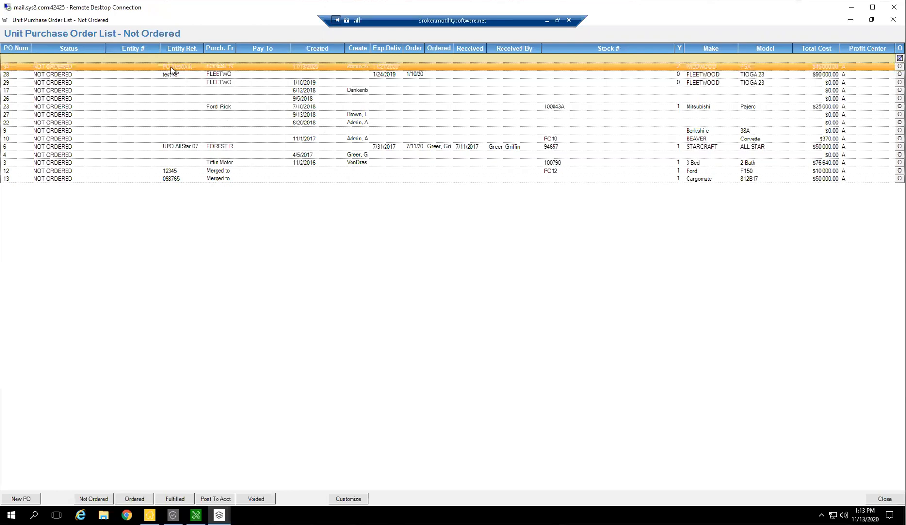
{"action": "double_click", "coordinate": [180, 67]}
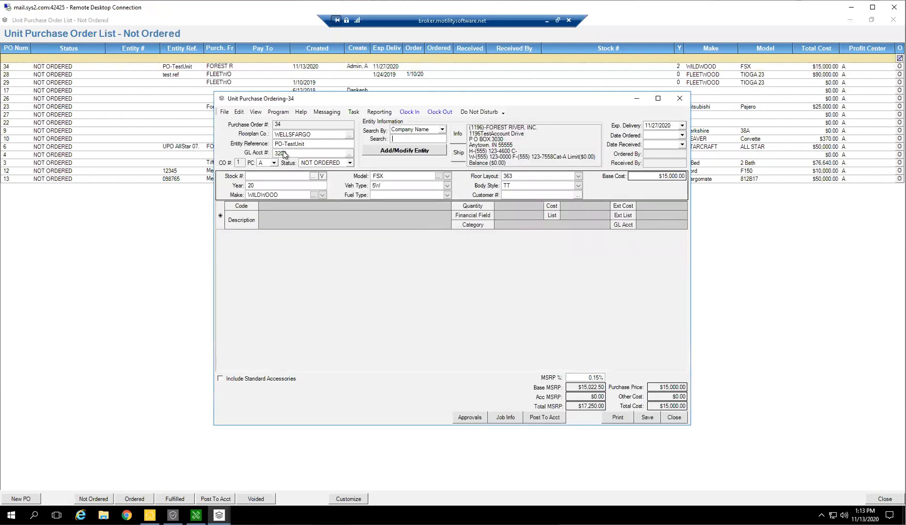
Try to approve the reopened Wildwood FSX purchase order, moving the approvals window over the order form and closing it.
{"action": "left_click", "coordinate": [469, 417]}
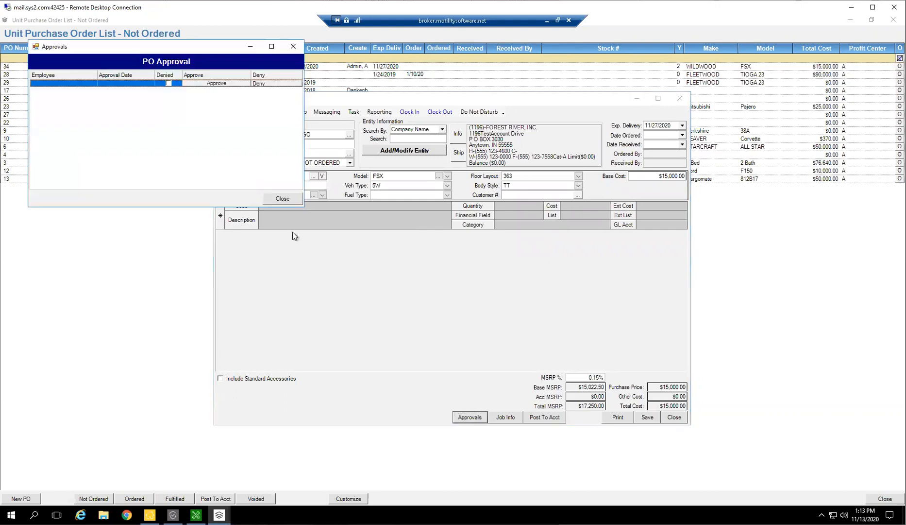
{"action": "left_click", "coordinate": [217, 84]}
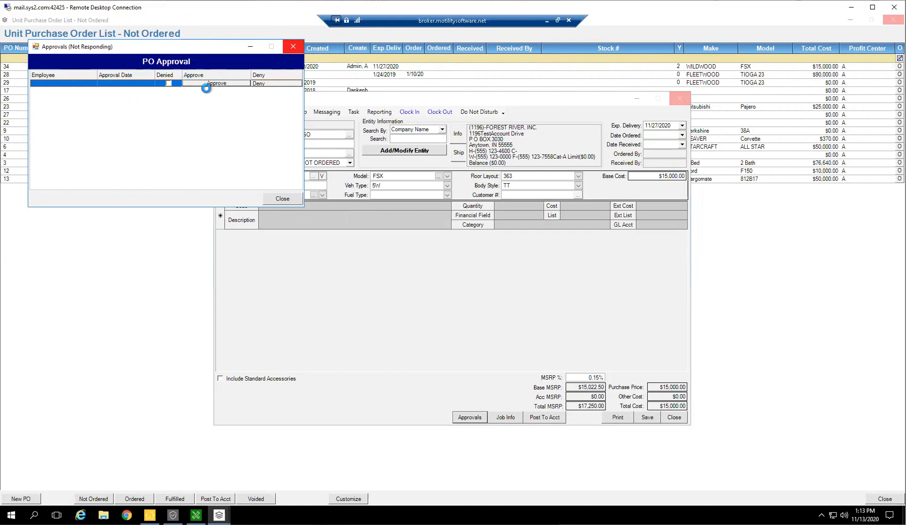
{"action": "left_click_drag", "start_coordinate": [211, 46], "coordinate": [479, 204]}
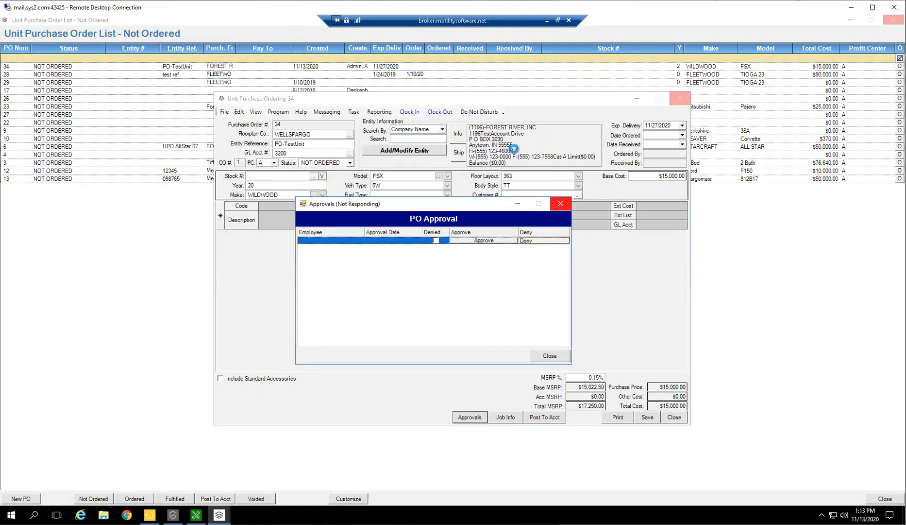
{"action": "left_click", "coordinate": [495, 312]}
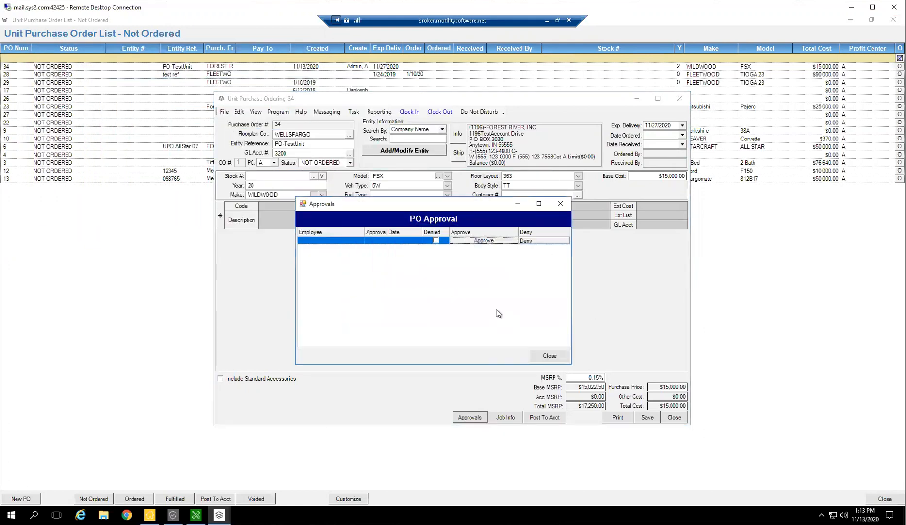
{"action": "left_click", "coordinate": [535, 240]}
{"action": "left_click", "coordinate": [550, 356]}
Restart Unit Inventory once more and open the Forest River Wildwood FSX order from the Not Ordered list.
{"action": "right_click", "coordinate": [219, 515]}
{"action": "left_click", "coordinate": [214, 497]}
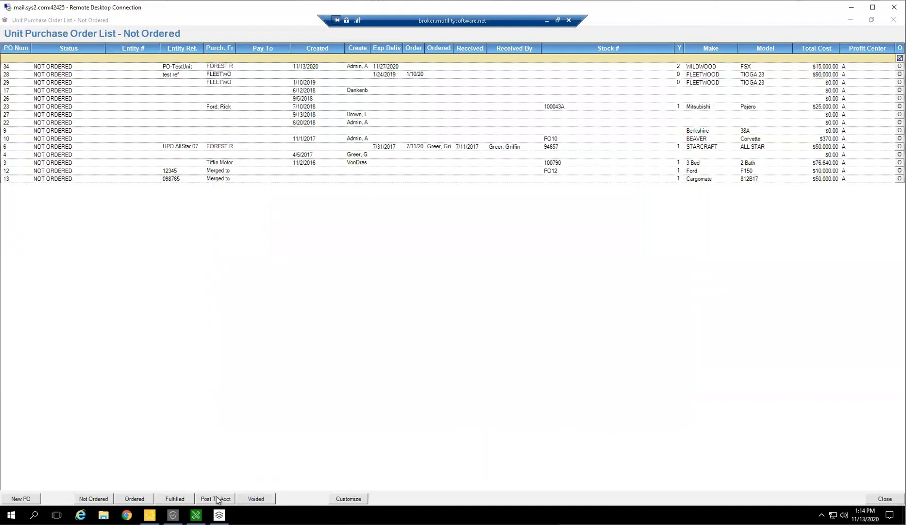
{"action": "left_click", "coordinate": [63, 32]}
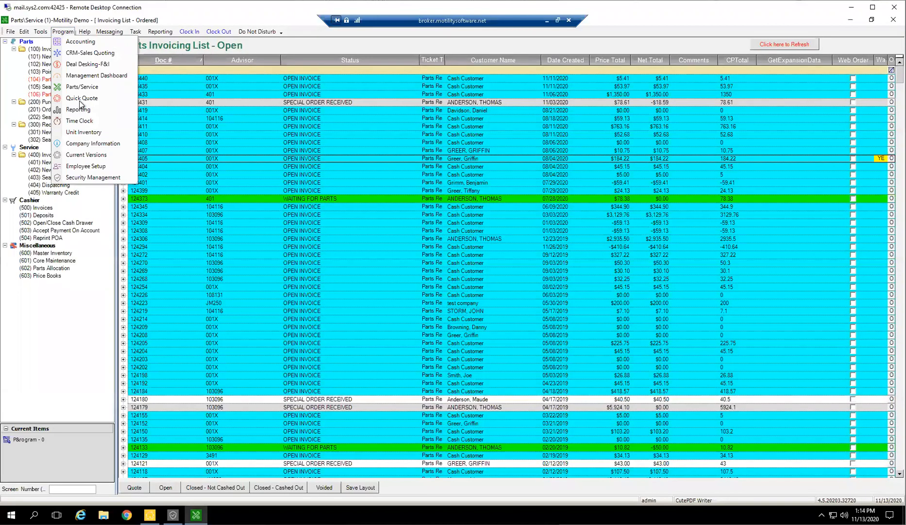
{"action": "left_click", "coordinate": [85, 132]}
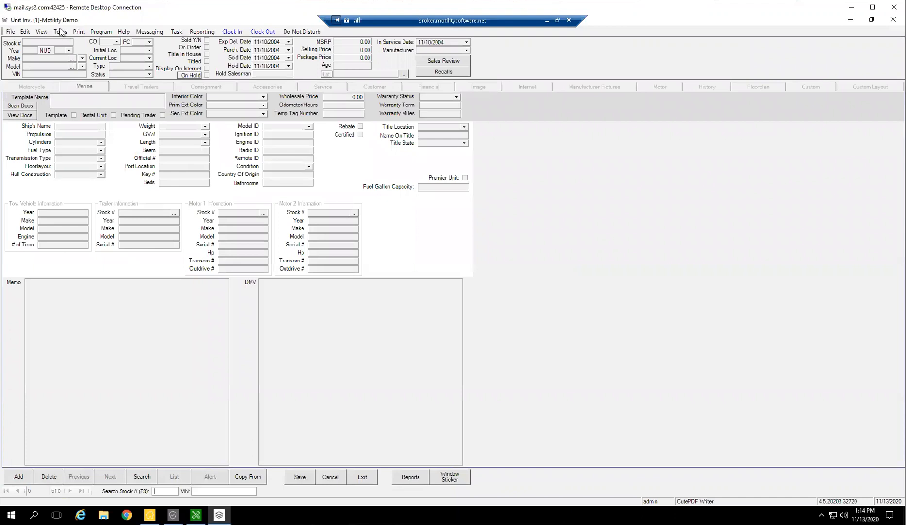
{"action": "left_click", "coordinate": [60, 31]}
{"action": "left_click", "coordinate": [80, 75]}
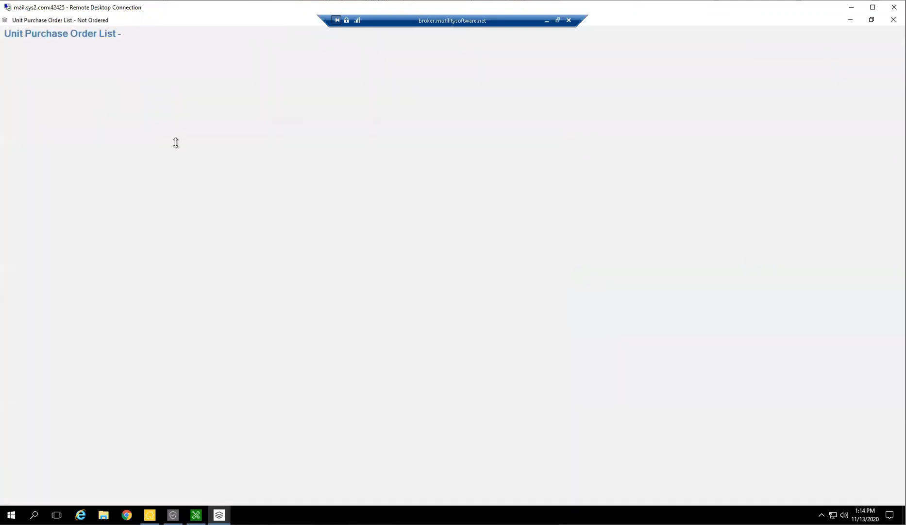
{"action": "double_click", "coordinate": [206, 66]}
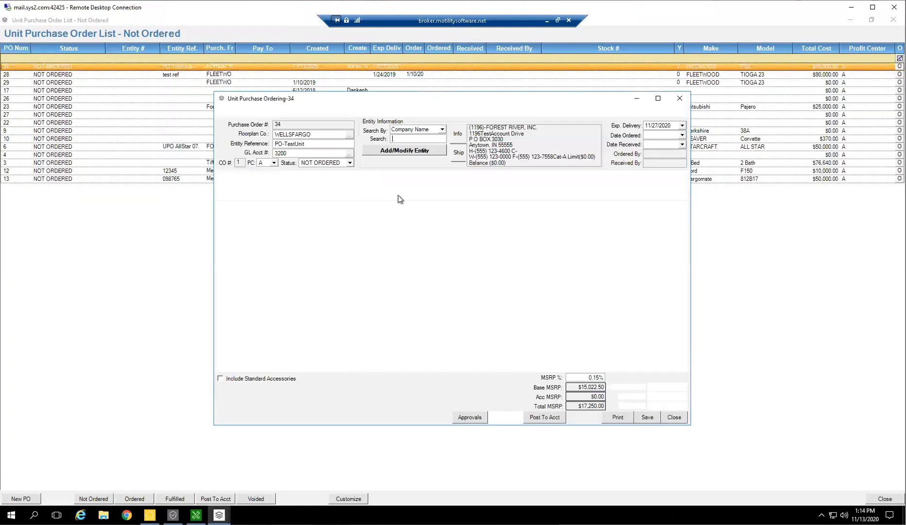
Approve the Wildwood FSX purchase order and save it with status ORDERED, agreeing to create a new inventory unit for it.
{"action": "left_click", "coordinate": [470, 417]}
{"action": "left_click", "coordinate": [307, 223]}
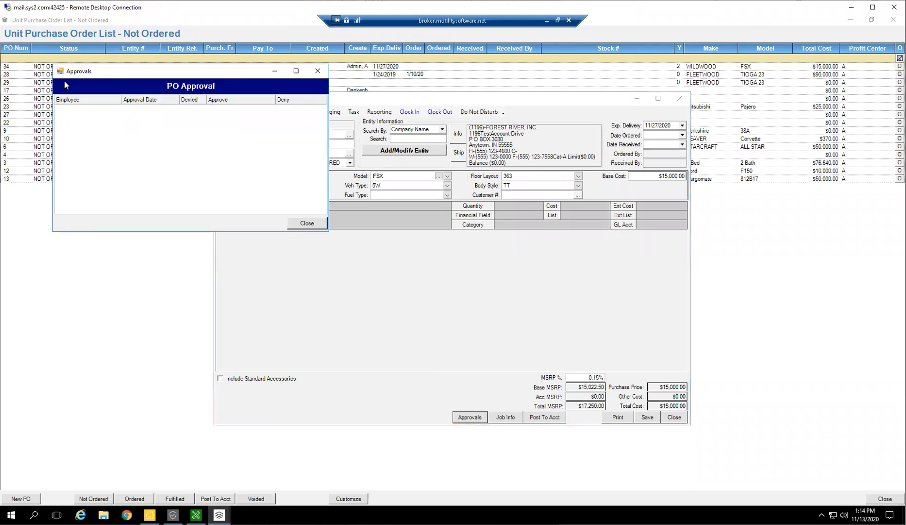
{"action": "left_click", "coordinate": [350, 163]}
{"action": "left_click", "coordinate": [325, 190]}
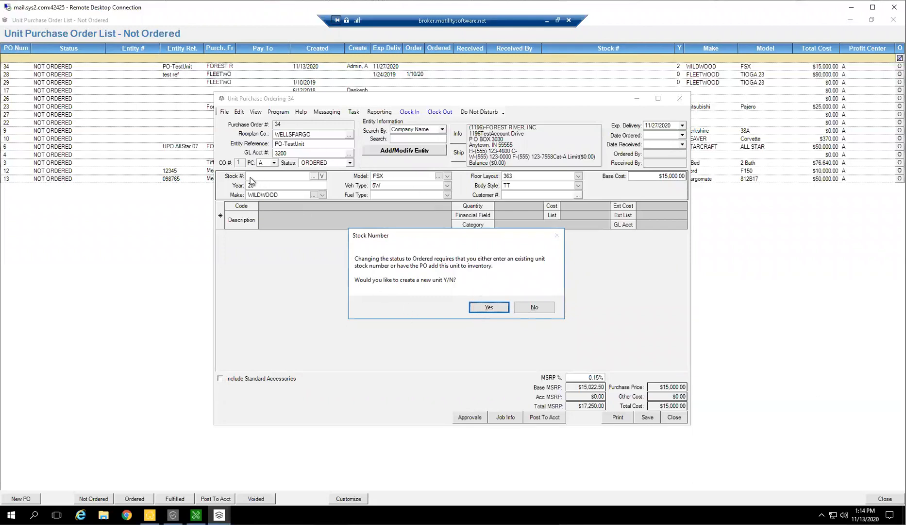
{"action": "left_click", "coordinate": [496, 310]}
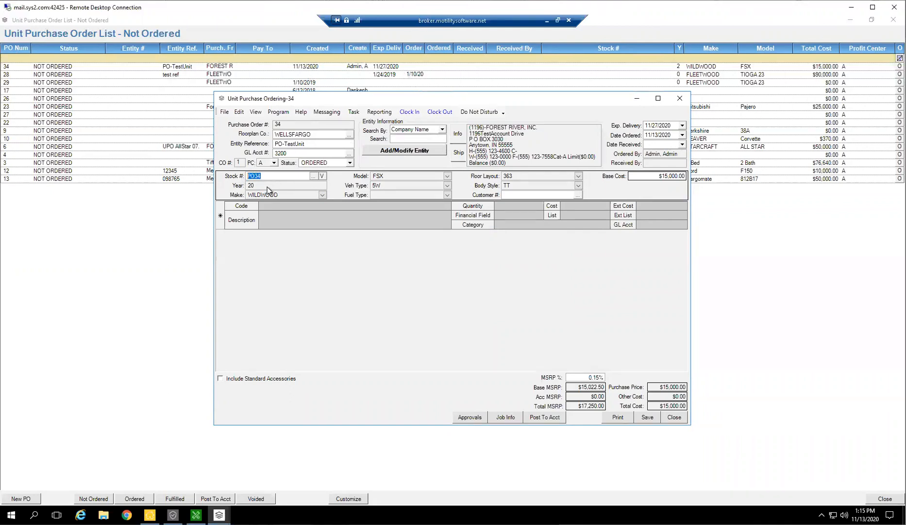
{"action": "left_click", "coordinate": [651, 417]}
{"action": "left_click", "coordinate": [670, 419]}
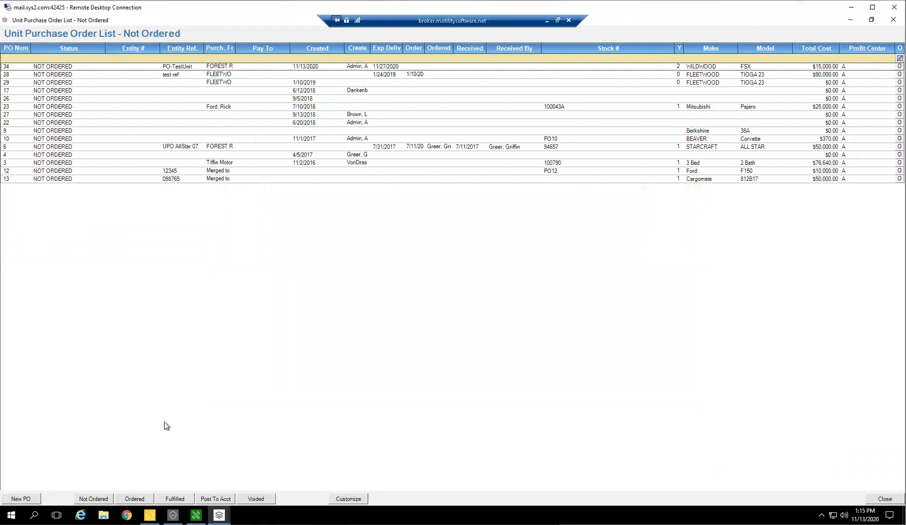
Check the Ordered purchase order list, close it, and open the unit record for stock number PO34.
{"action": "left_click", "coordinate": [137, 501]}
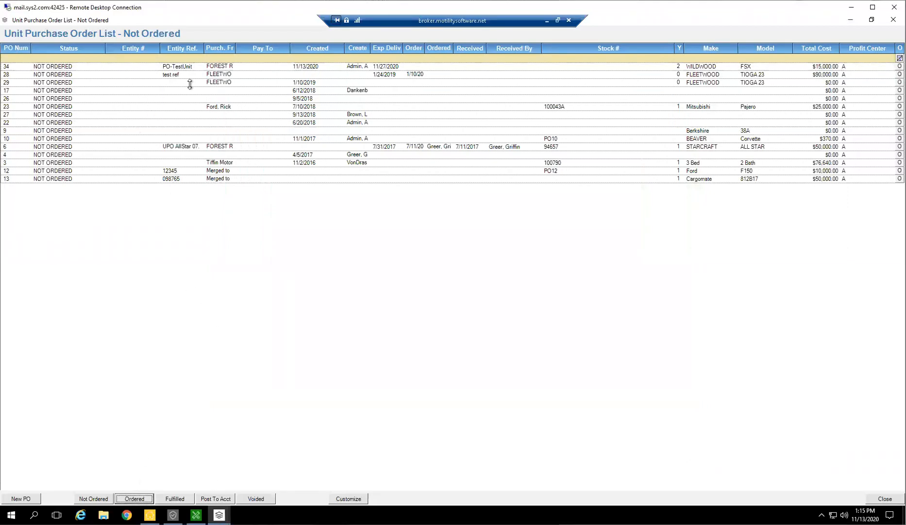
{"action": "left_click", "coordinate": [136, 500]}
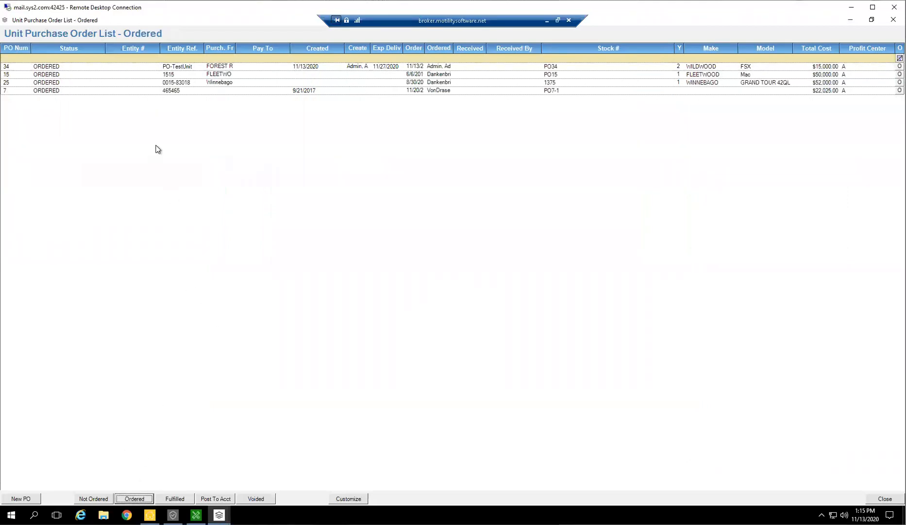
{"action": "left_click", "coordinate": [885, 499]}
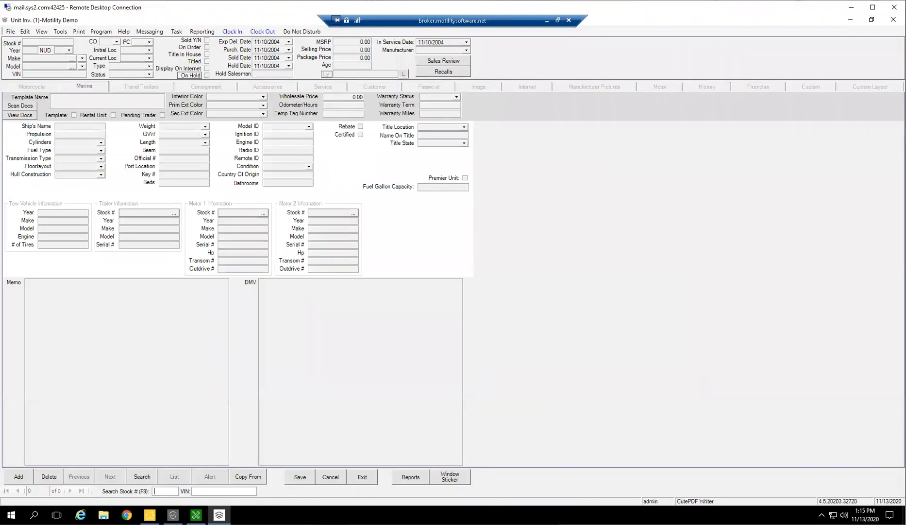
{"action": "key", "text": "Return"}
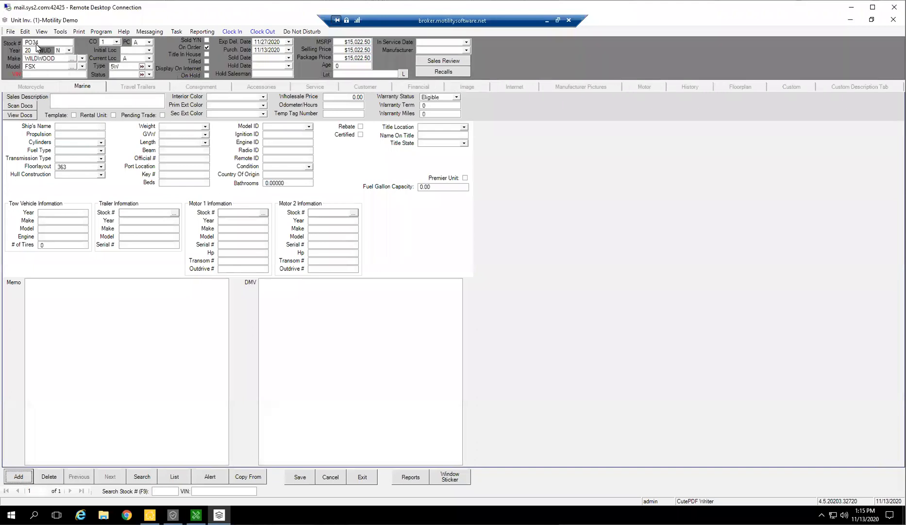
Set the status of unit PO34 to ON ORDER and check its stock number and expected delivery date.
{"action": "left_click", "coordinate": [149, 74]}
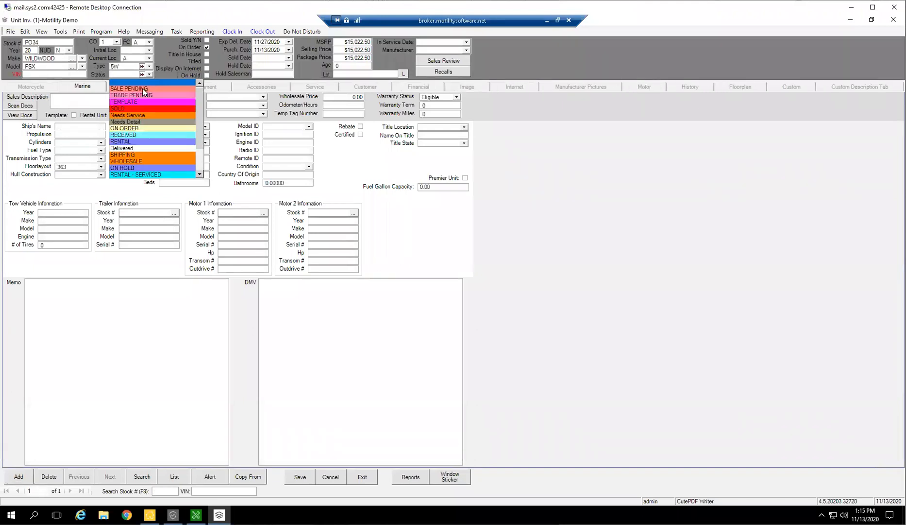
{"action": "left_click", "coordinate": [126, 127]}
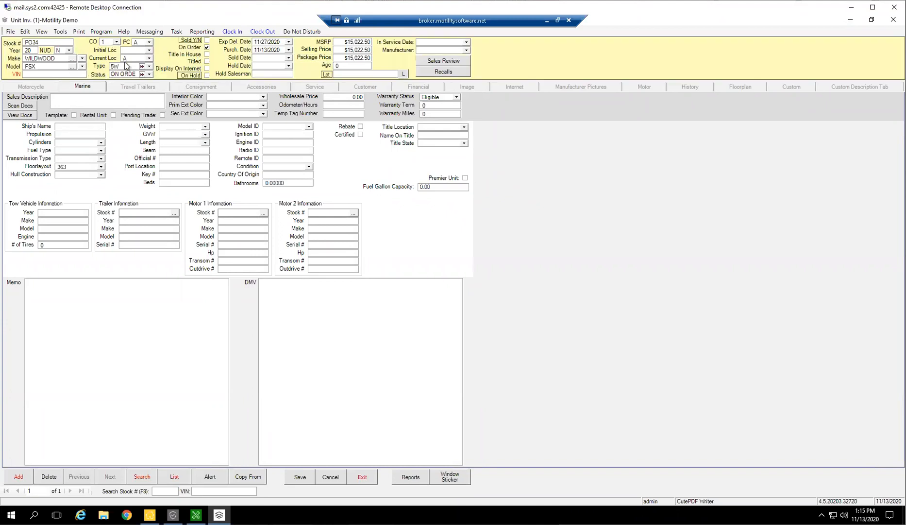
{"action": "left_click_drag", "start_coordinate": [48, 43], "coordinate": [9, 37]}
{"action": "left_click", "coordinate": [262, 41]}
{"action": "left_click_drag", "start_coordinate": [276, 42], "coordinate": [236, 50]}
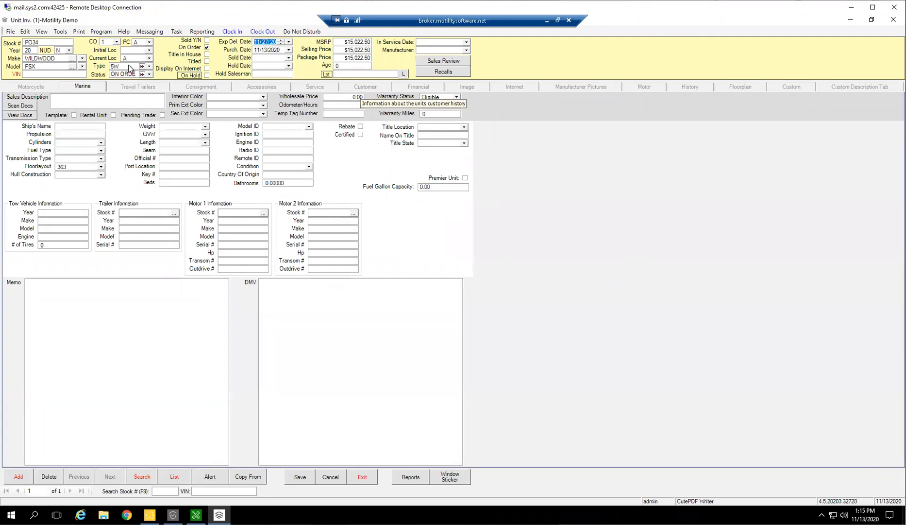
Review the unit's financial details and exit the record, saving the changes.
{"action": "left_click", "coordinate": [439, 87]}
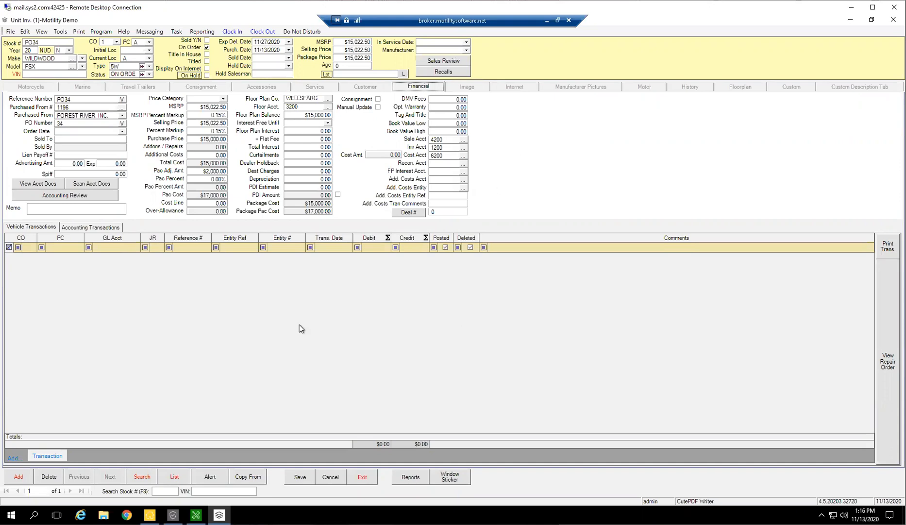
{"action": "left_click", "coordinate": [364, 477]}
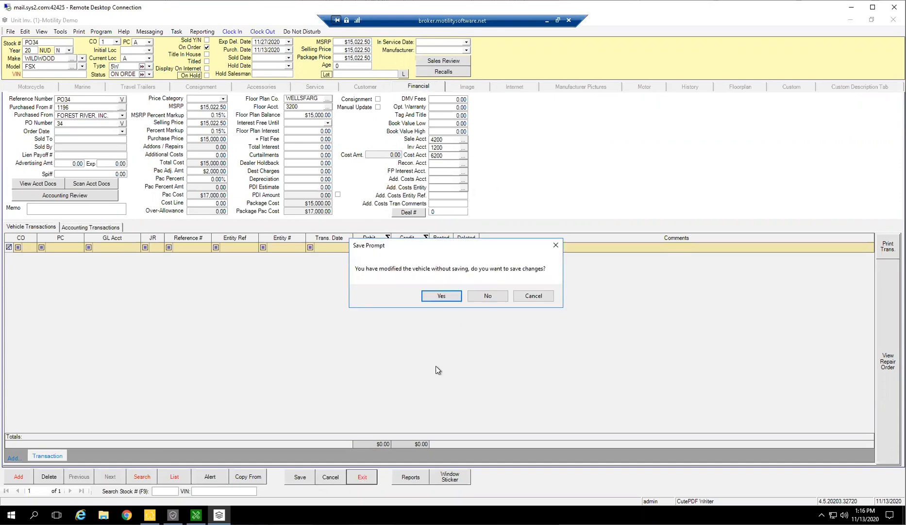
{"action": "left_click", "coordinate": [449, 297]}
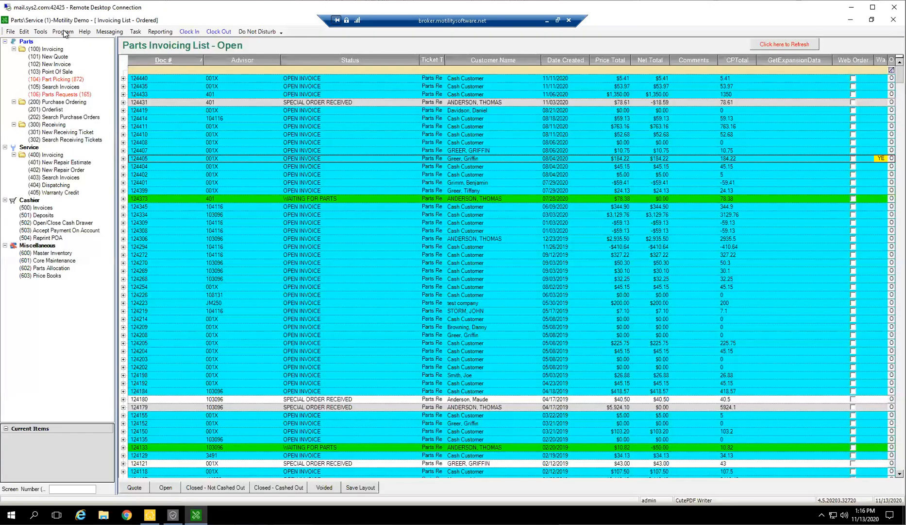
Relaunch Unit Inventory and show the list of Ordered unit purchase orders.
{"action": "left_click", "coordinate": [64, 32]}
{"action": "left_click", "coordinate": [87, 131]}
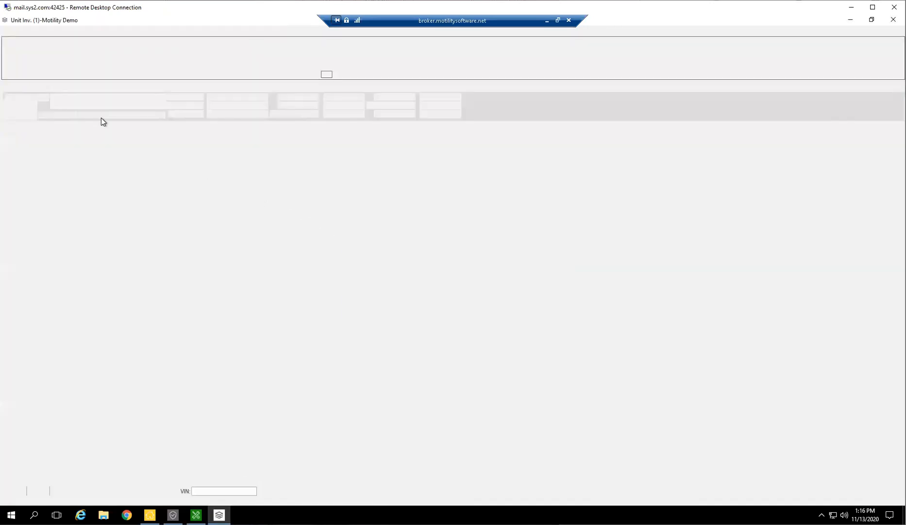
{"action": "left_click", "coordinate": [60, 31]}
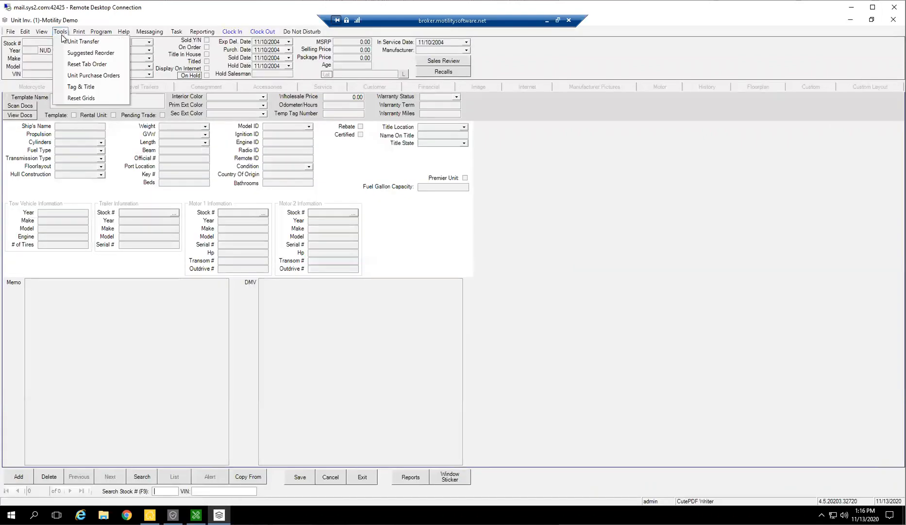
{"action": "left_click", "coordinate": [79, 77]}
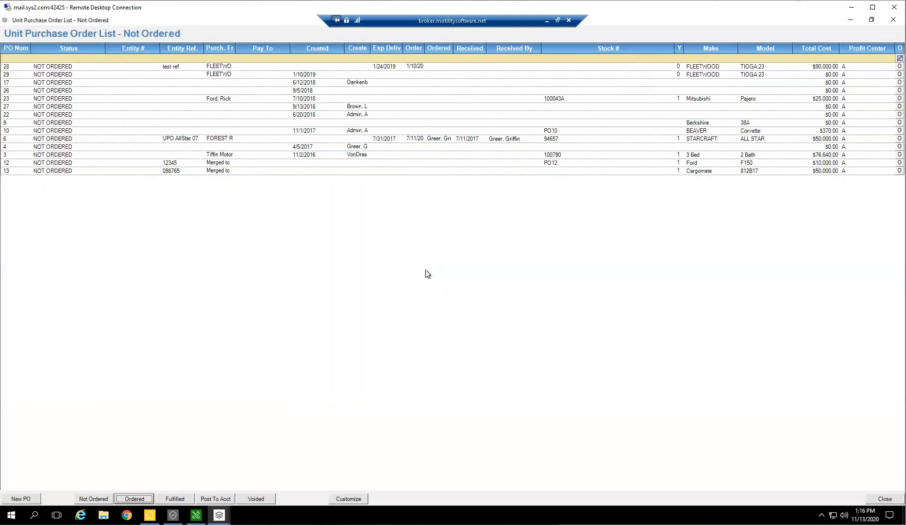
{"action": "left_click", "coordinate": [150, 500]}
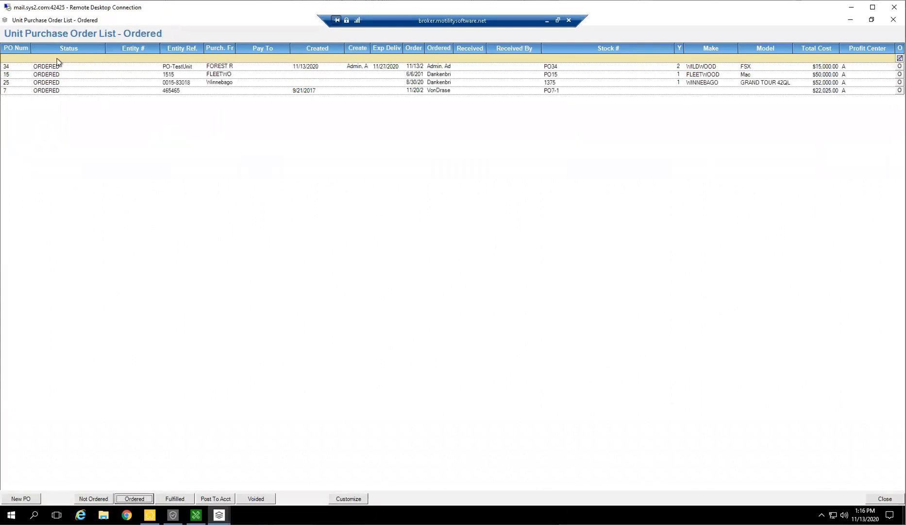
Filter the Ordered list by make with "wild" and open the Wildwood FSX purchase order.
{"action": "left_click", "coordinate": [218, 59]}
{"action": "left_click", "coordinate": [706, 58]}
{"action": "type", "text": "wild"}
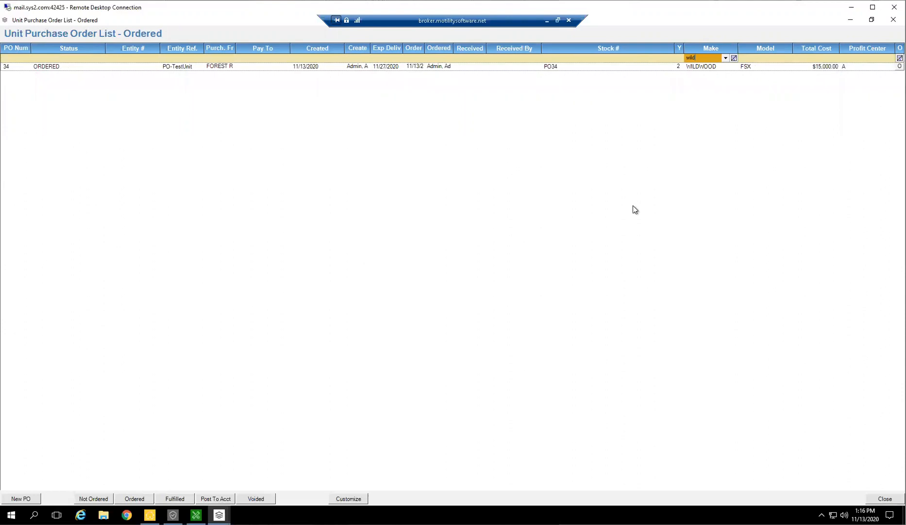
{"action": "left_click", "coordinate": [708, 67]}
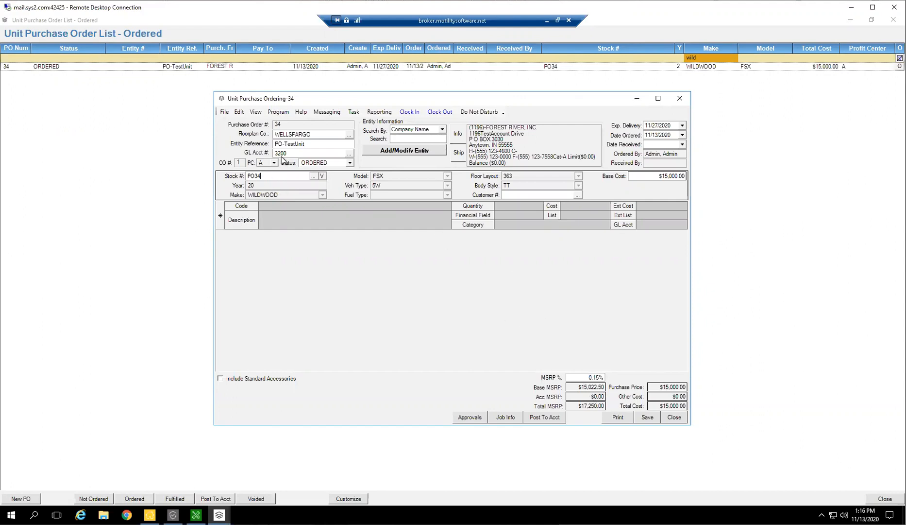
Set the order's status to FULFILLED, assign the custom stock number 12347238, and save the order.
{"action": "left_click", "coordinate": [349, 163]}
{"action": "left_click", "coordinate": [323, 197]}
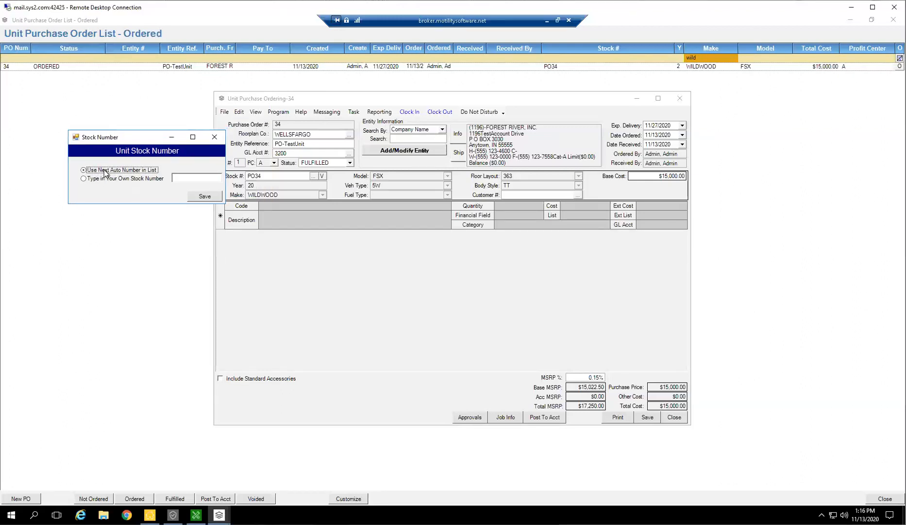
{"action": "left_click", "coordinate": [101, 179]}
{"action": "left_click", "coordinate": [179, 176]}
{"action": "type", "text": "12347238"}
{"action": "left_click", "coordinate": [199, 196]}
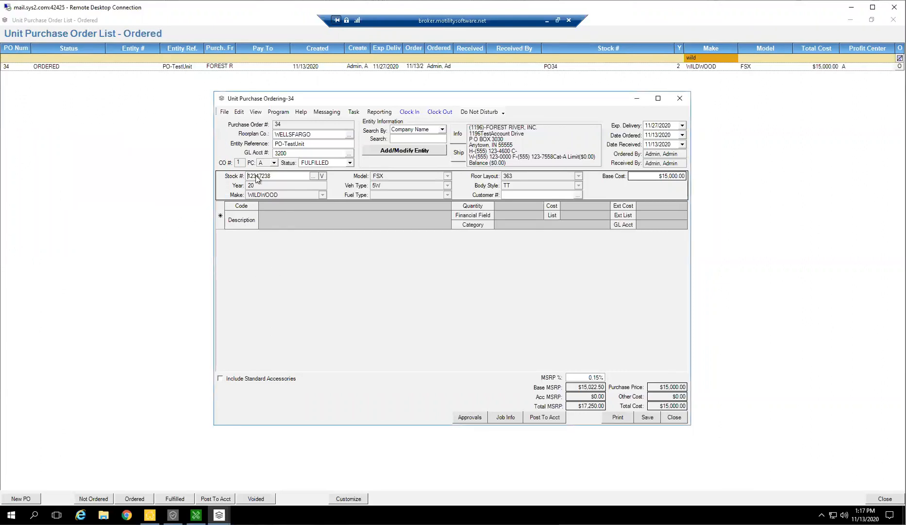
{"action": "left_click", "coordinate": [651, 419]}
Try to post the fulfilled purchase order to accounting, then save and close the order.
{"action": "left_click", "coordinate": [349, 163]}
{"action": "left_click", "coordinate": [351, 162]}
{"action": "left_click", "coordinate": [279, 153]}
{"action": "left_click", "coordinate": [544, 420]}
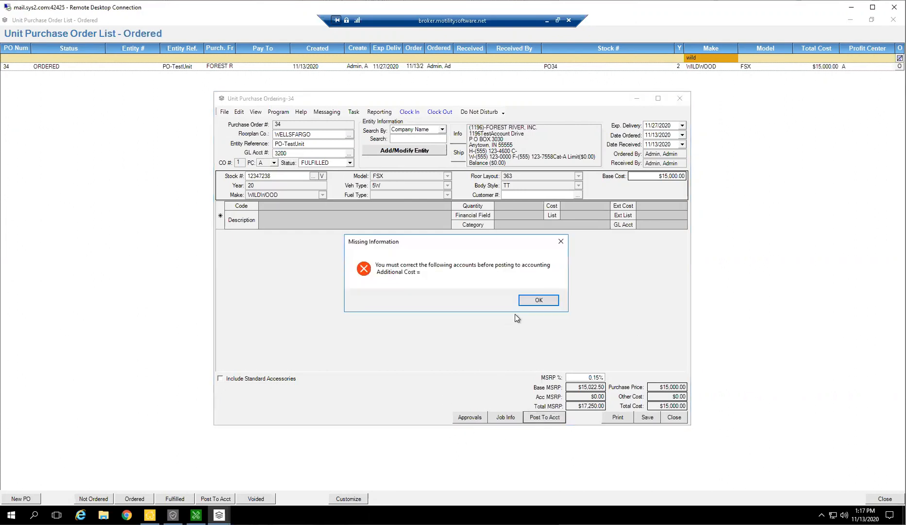
{"action": "key", "text": "Return"}
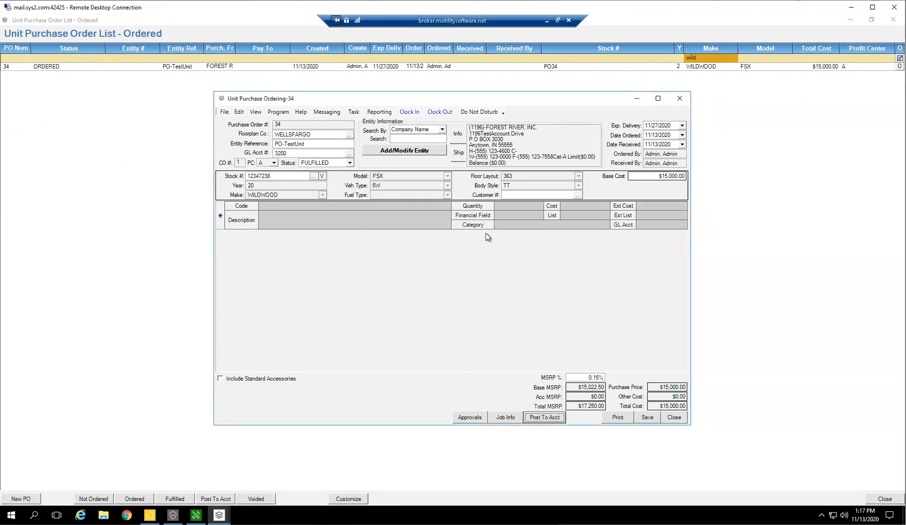
{"action": "left_click", "coordinate": [653, 419]}
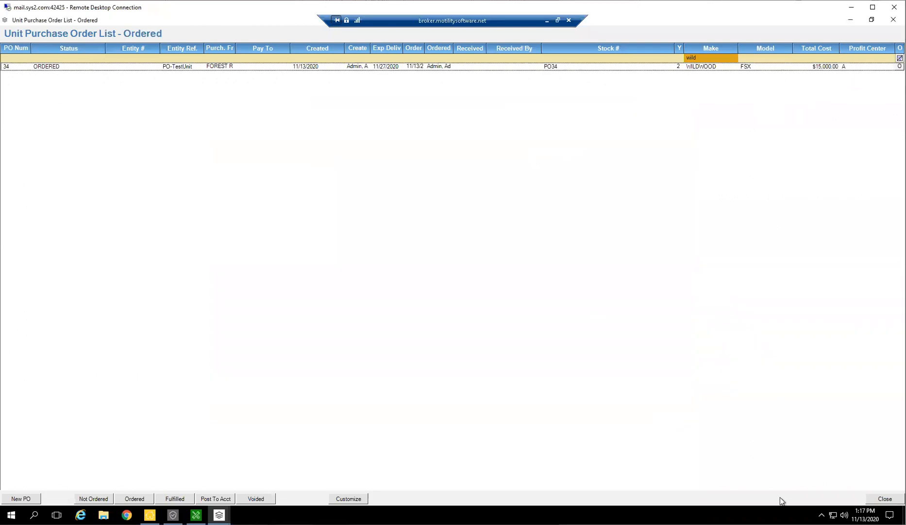
Leave the purchase order list, search the vehicle inventory for make Wildwood, and open unit 12347238 from the results.
{"action": "left_click", "coordinate": [885, 500]}
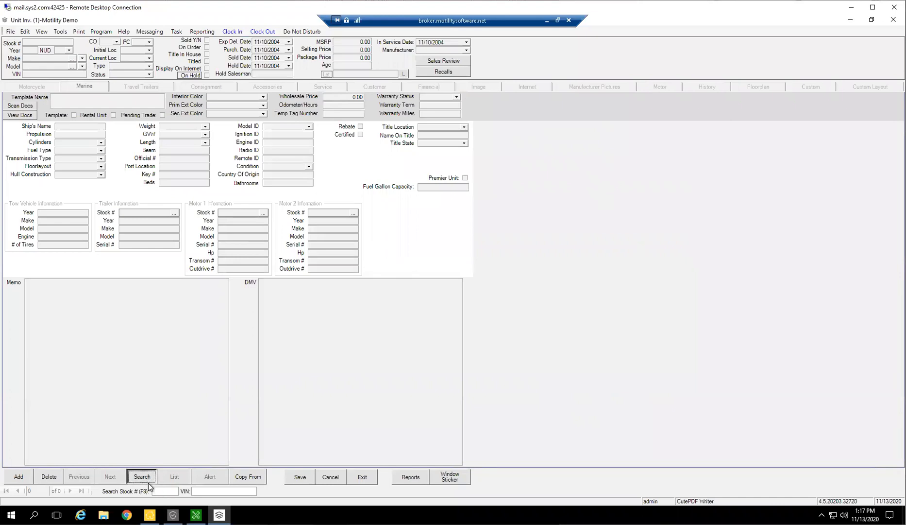
{"action": "left_click", "coordinate": [143, 477]}
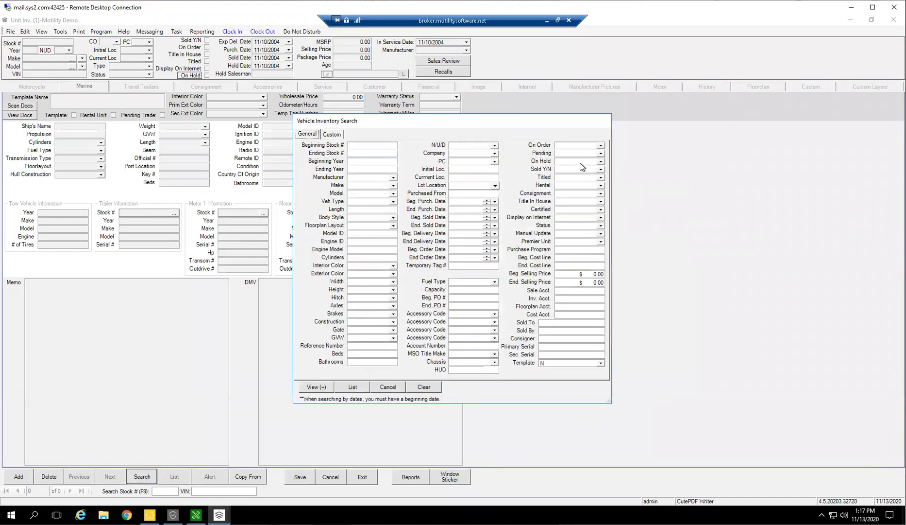
{"action": "left_click", "coordinate": [393, 185]}
{"action": "type", "text": "Wu"}
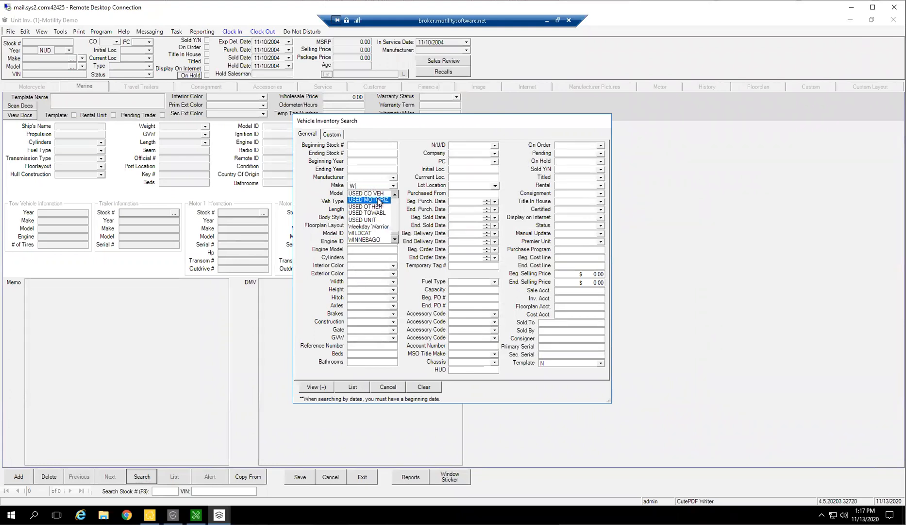
{"action": "type", "text": "ildwood"}
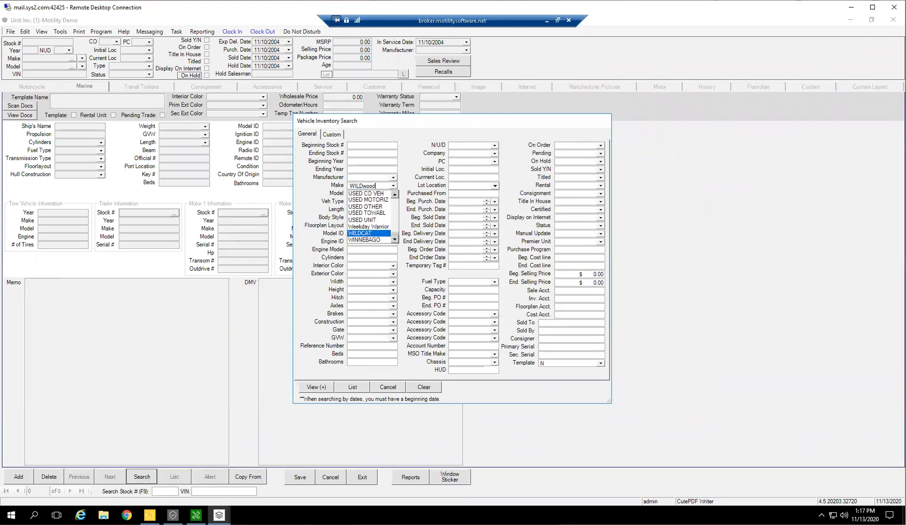
{"action": "key", "text": "Tab"}
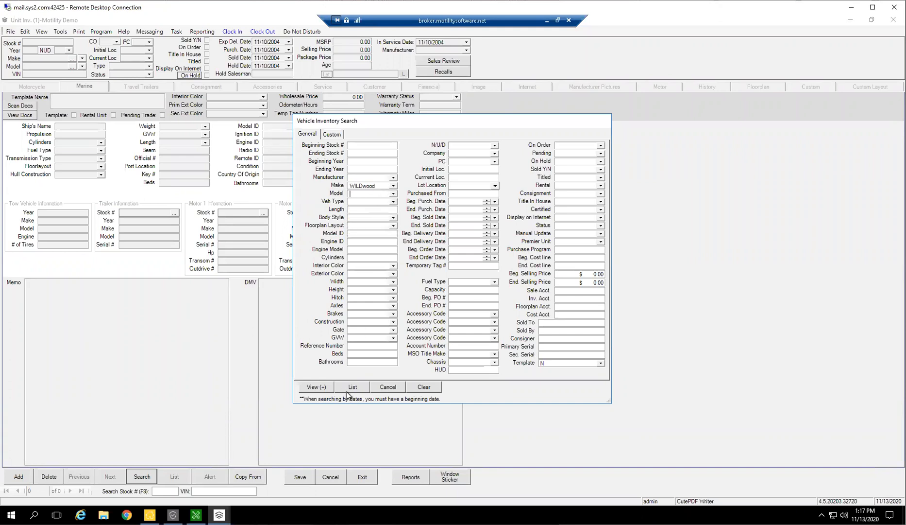
{"action": "left_click", "coordinate": [351, 389]}
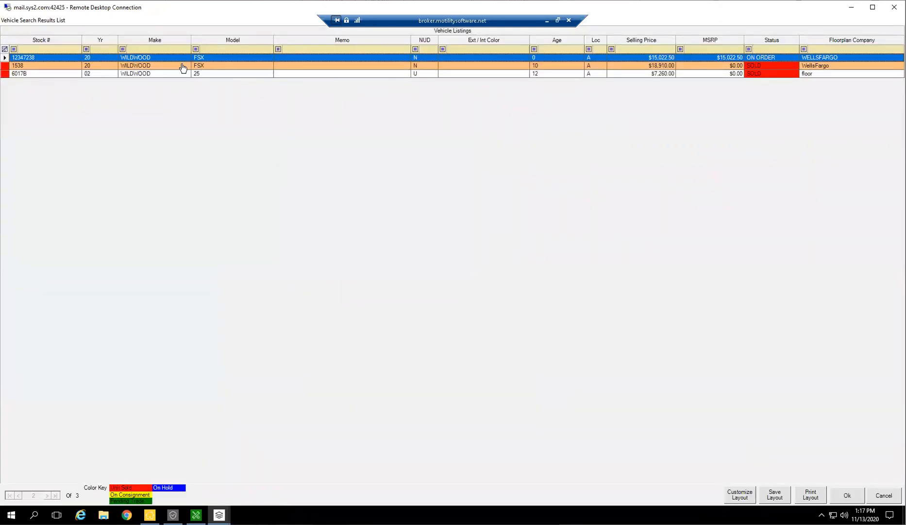
{"action": "double_click", "coordinate": [56, 58]}
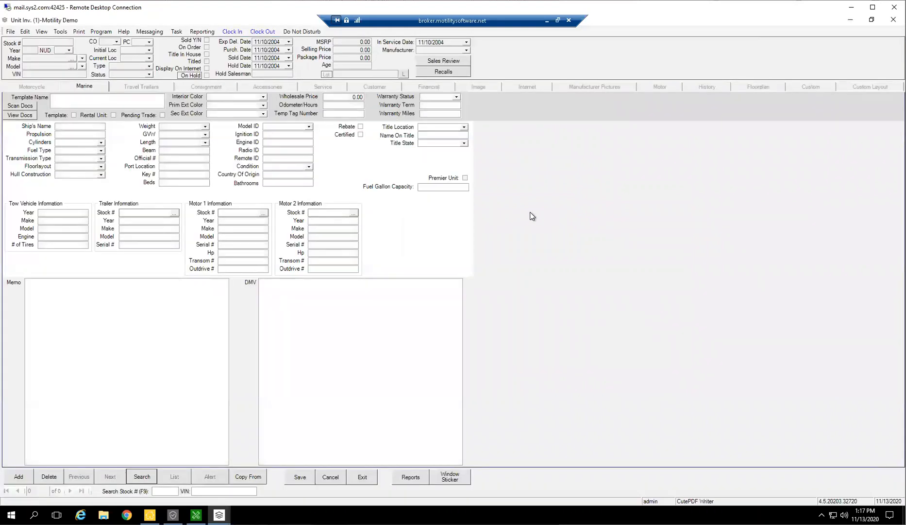
Set the additional costs account to 6200 in the unit's financial details, save the unit, and check its type and status.
{"action": "left_click", "coordinate": [403, 87]}
{"action": "left_click", "coordinate": [436, 181]}
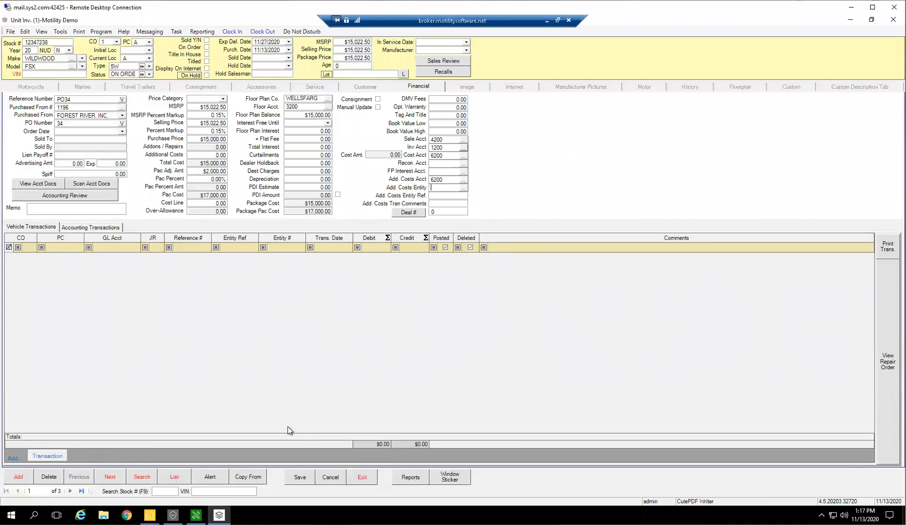
{"action": "left_click", "coordinate": [299, 476]}
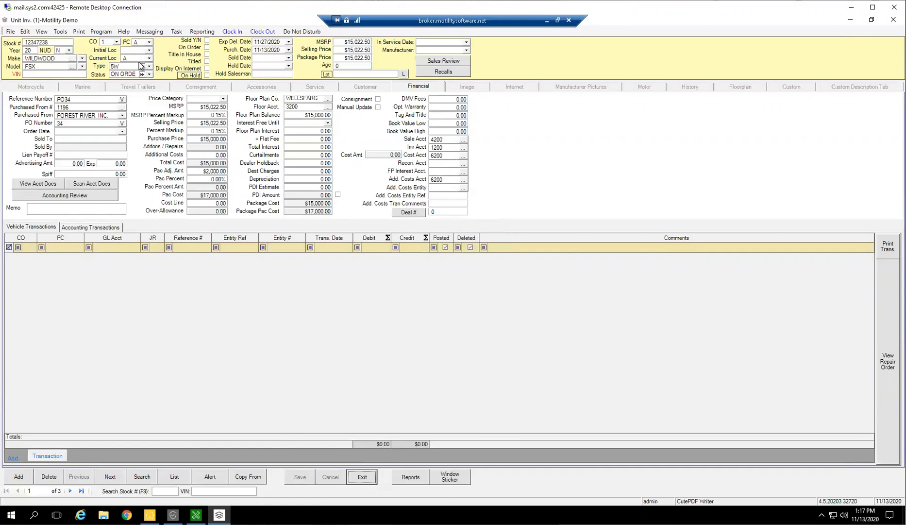
{"action": "left_click", "coordinate": [113, 67]}
{"action": "left_click", "coordinate": [115, 75]}
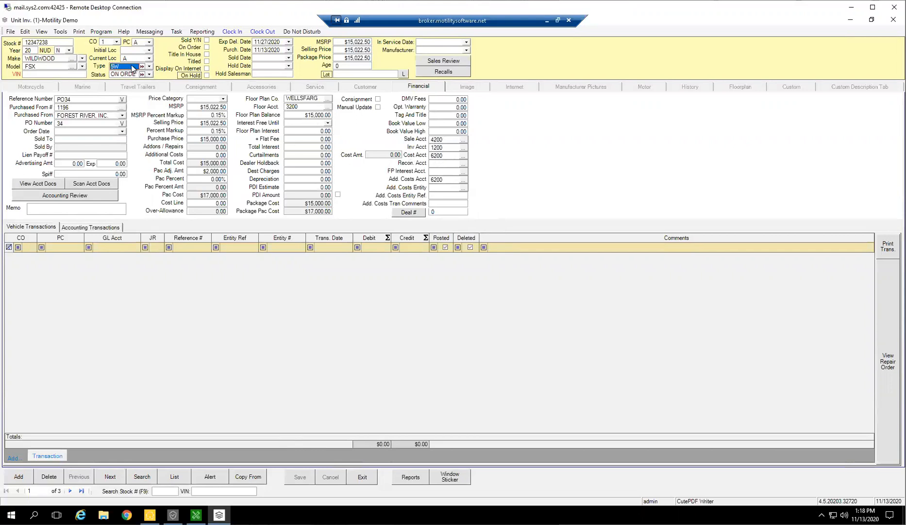
Set the additional GL account to 6200 for the new 5W default entry in the make/model pick list, save, and exit the list.
{"action": "left_click", "coordinate": [25, 32]}
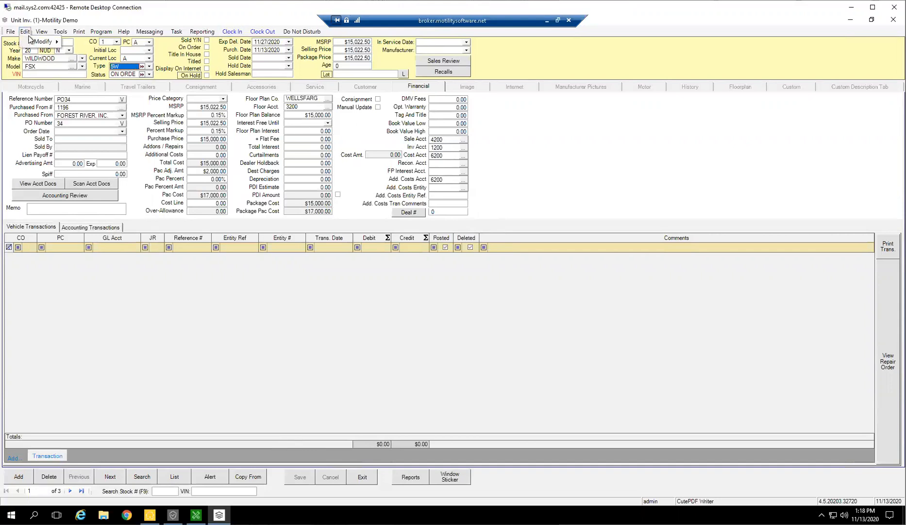
{"action": "mouse_move", "coordinate": [41, 42]}
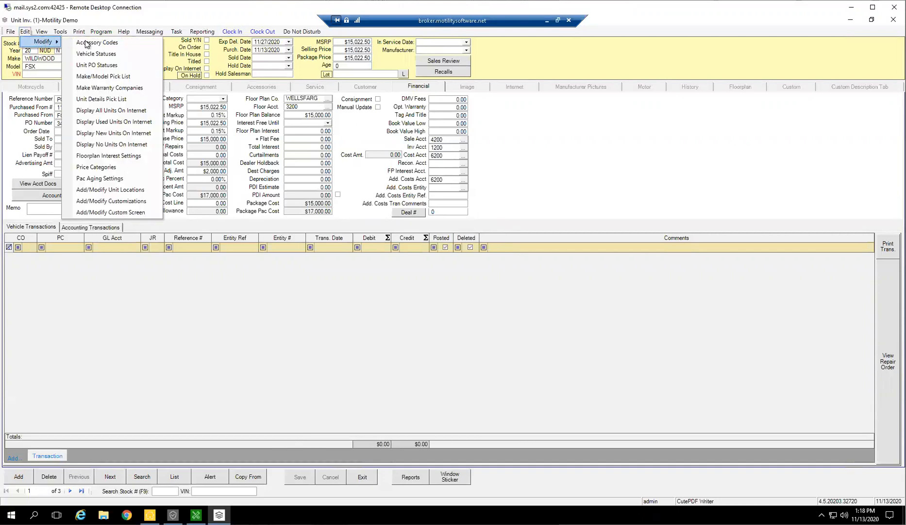
{"action": "left_click", "coordinate": [112, 78]}
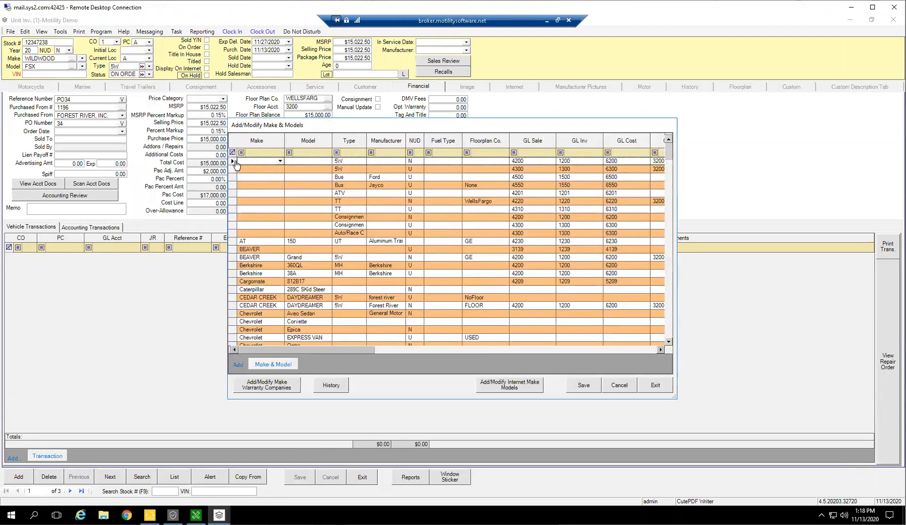
{"action": "left_click", "coordinate": [239, 162]}
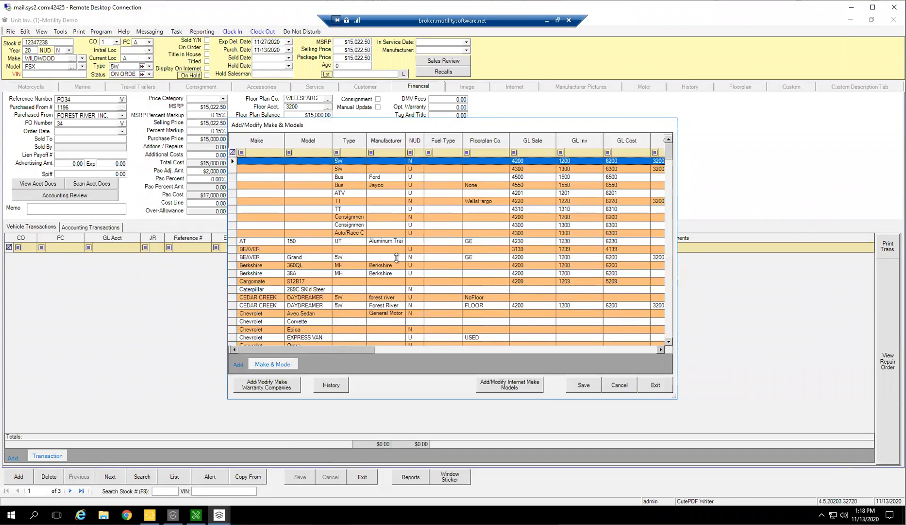
{"action": "left_click_drag", "start_coordinate": [384, 350], "coordinate": [454, 352]}
{"action": "left_click", "coordinate": [545, 164]}
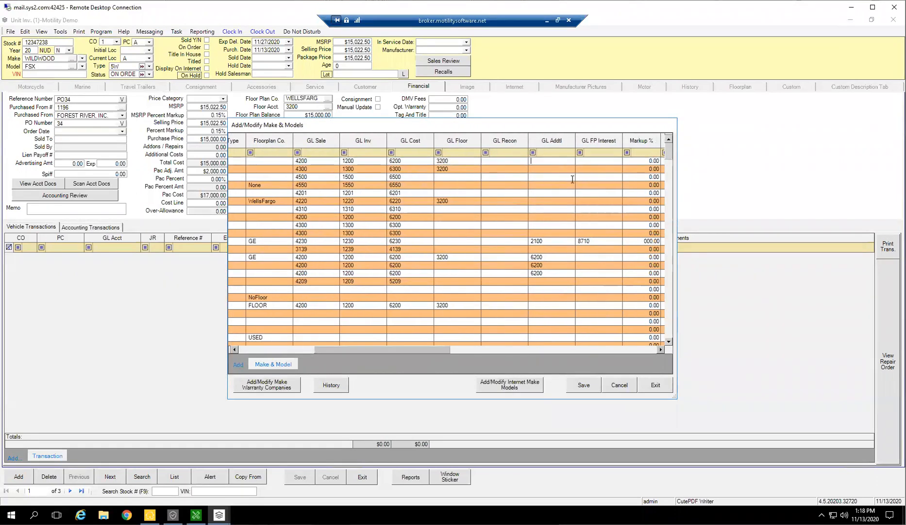
{"action": "type", "text": "6200"}
{"action": "left_click", "coordinate": [585, 386]}
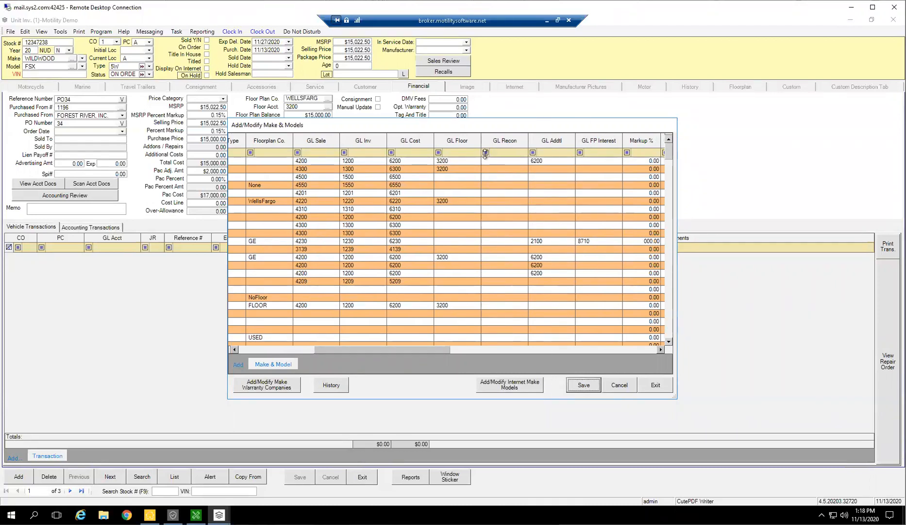
{"action": "left_click", "coordinate": [655, 386]}
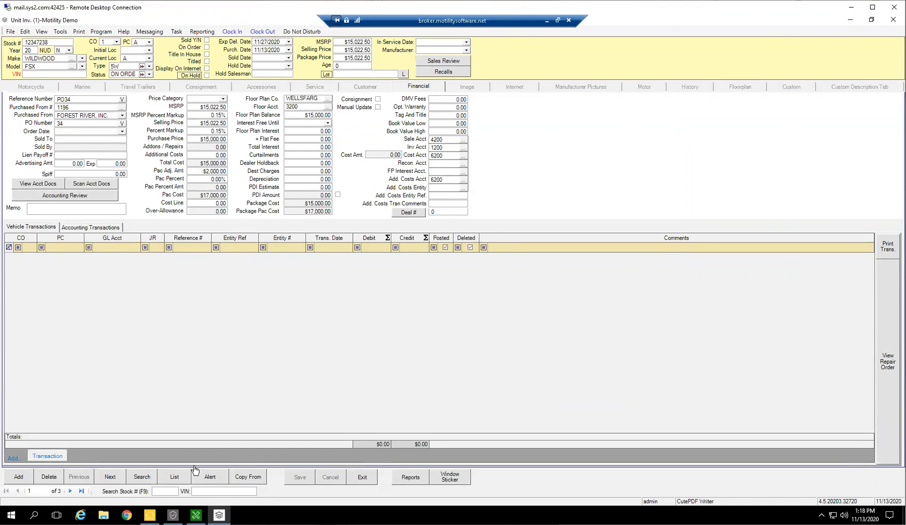
Try to post the fulfilled Wildwood FSX purchase order to accounting, then close the order and the purchase order list.
{"action": "left_click", "coordinate": [60, 32]}
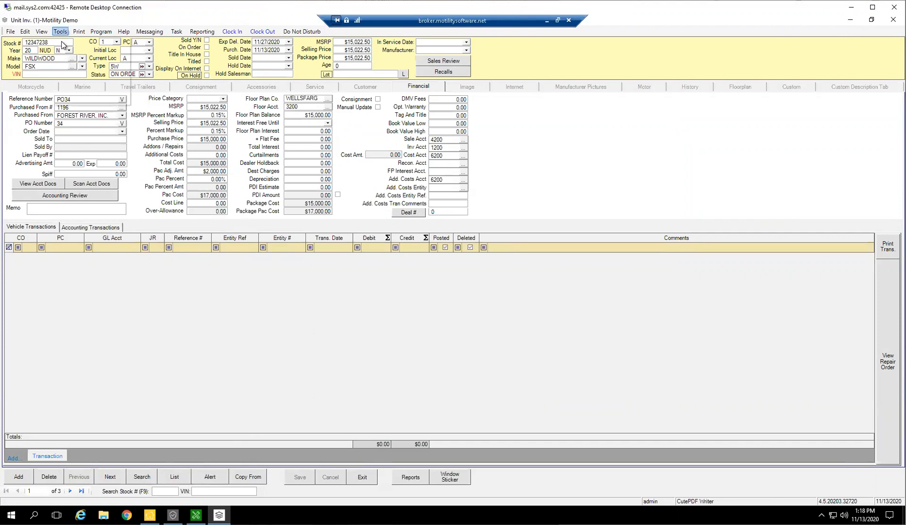
{"action": "left_click", "coordinate": [90, 72]}
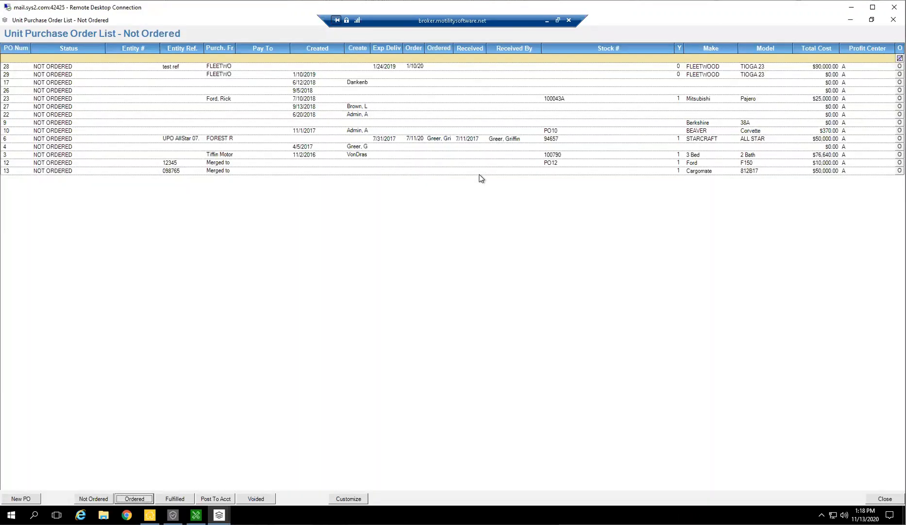
{"action": "left_click", "coordinate": [174, 500]}
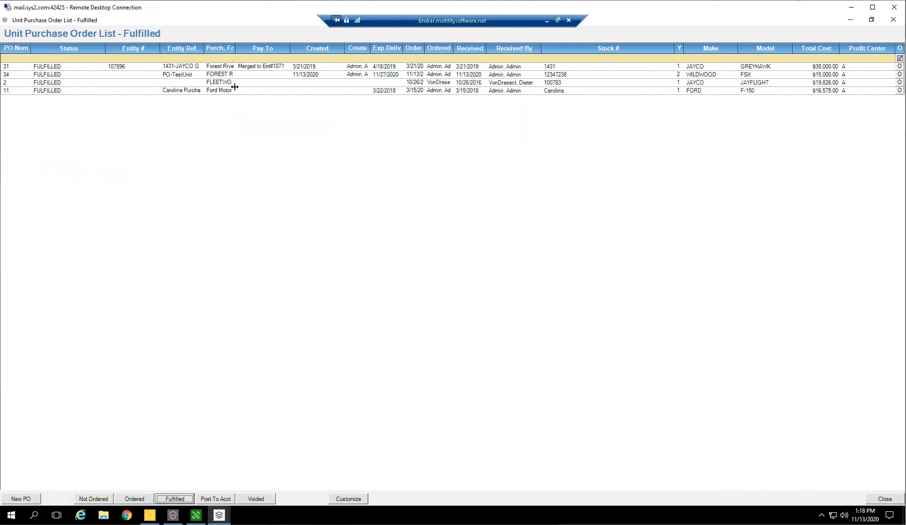
{"action": "double_click", "coordinate": [230, 75]}
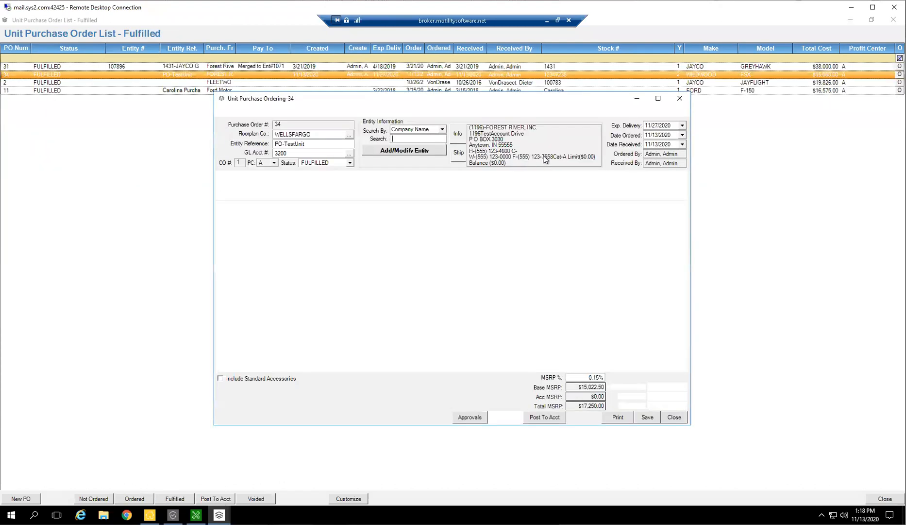
{"action": "left_click", "coordinate": [553, 421]}
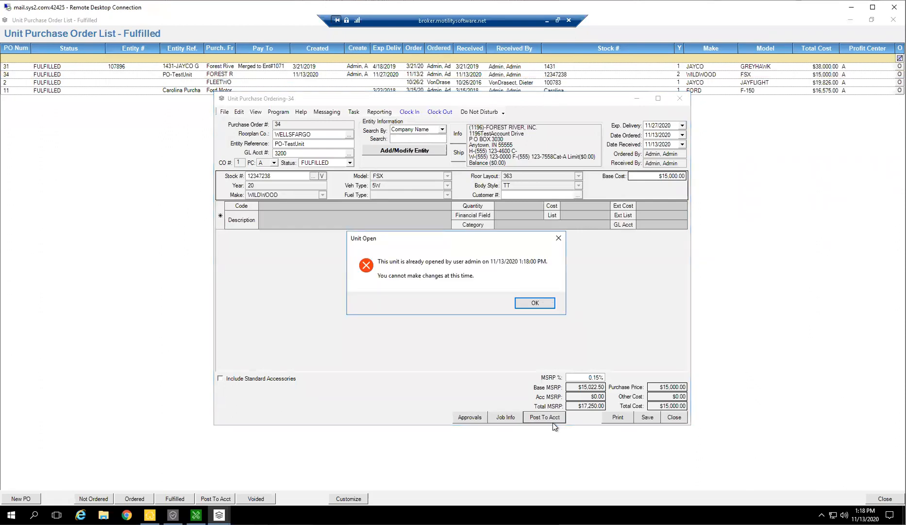
{"action": "left_click", "coordinate": [530, 304]}
{"action": "left_click", "coordinate": [666, 418]}
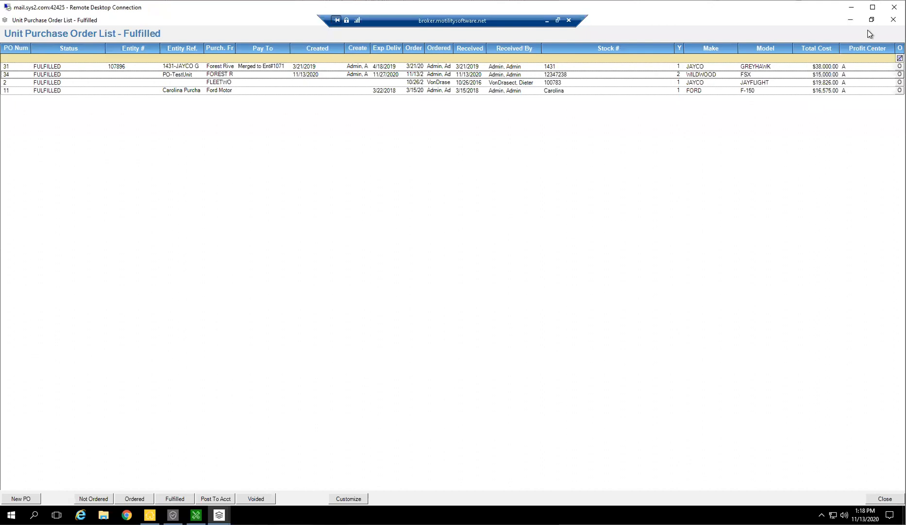
{"action": "left_click", "coordinate": [893, 20]}
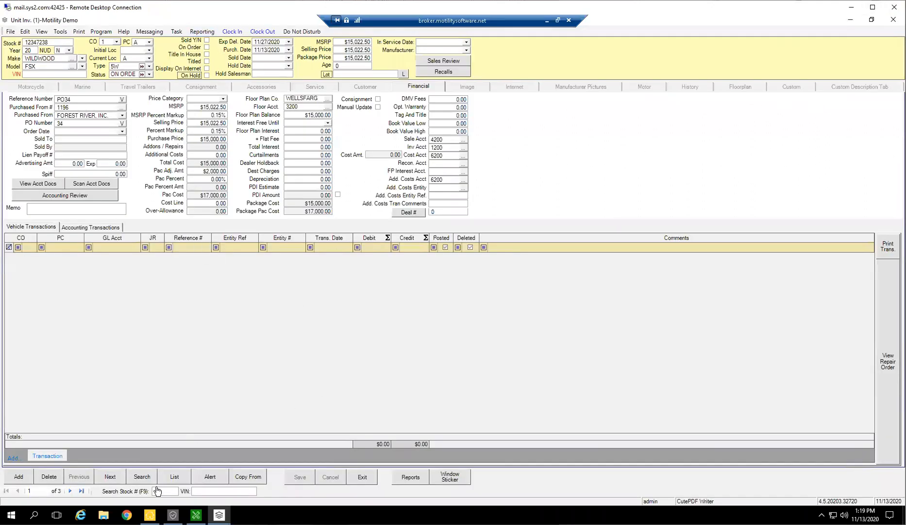
Release the open Wildwood unit by searching for another stock number, first 123 and then 12345.
{"action": "type", "text": "123"}
{"action": "key", "text": "Return"}
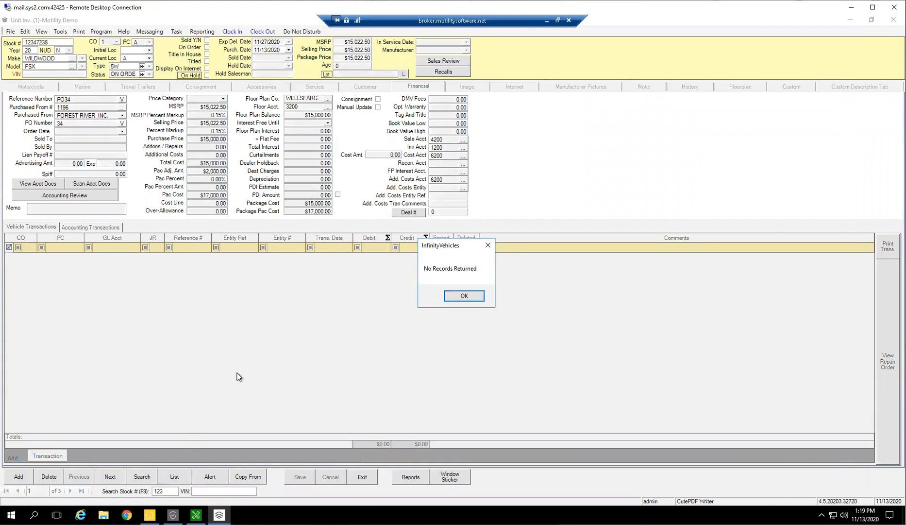
{"action": "left_click", "coordinate": [464, 296]}
{"action": "type", "text": "12345"}
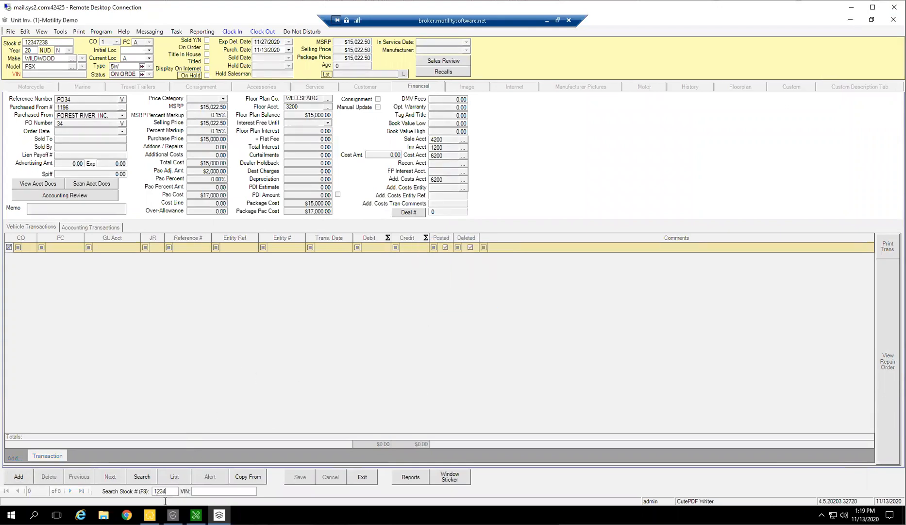
{"action": "key", "text": "Return"}
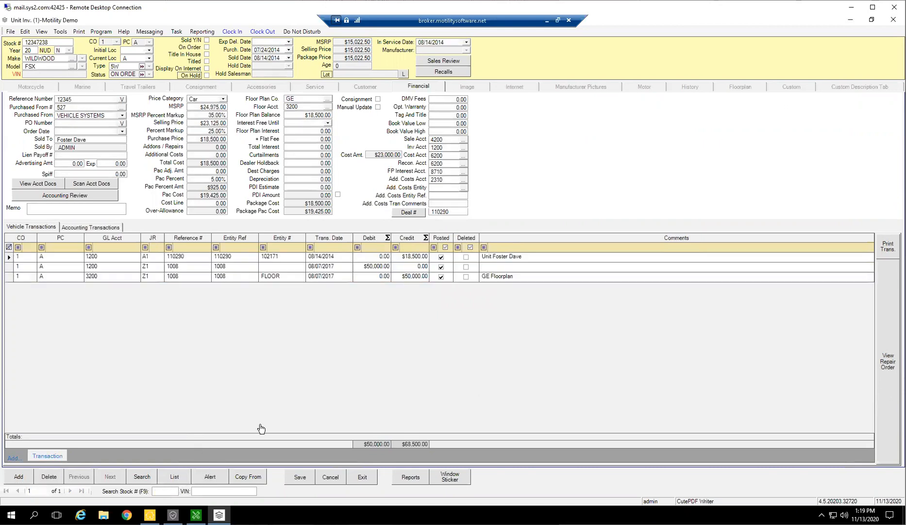
Open the Wildwood FSX order from the fulfilled unit purchase orders, post it to accounting, then save and close it.
{"action": "left_click", "coordinate": [60, 31]}
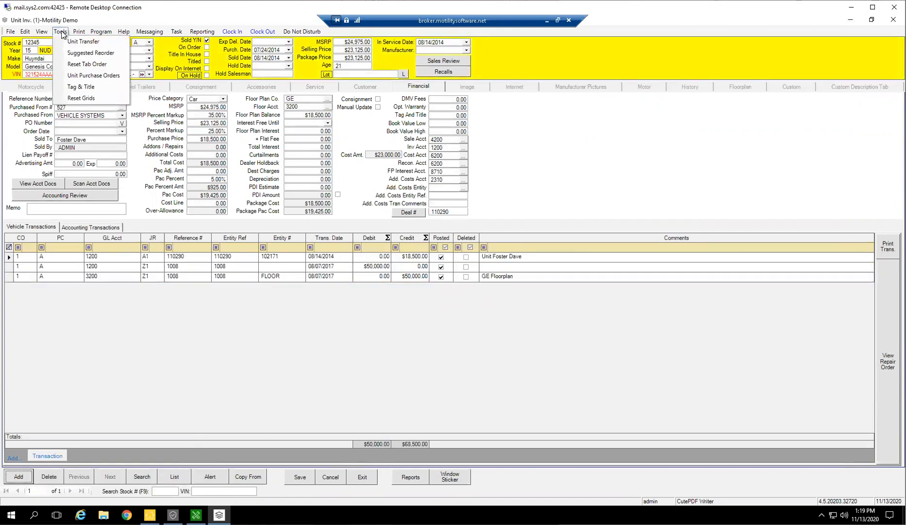
{"action": "left_click", "coordinate": [94, 76]}
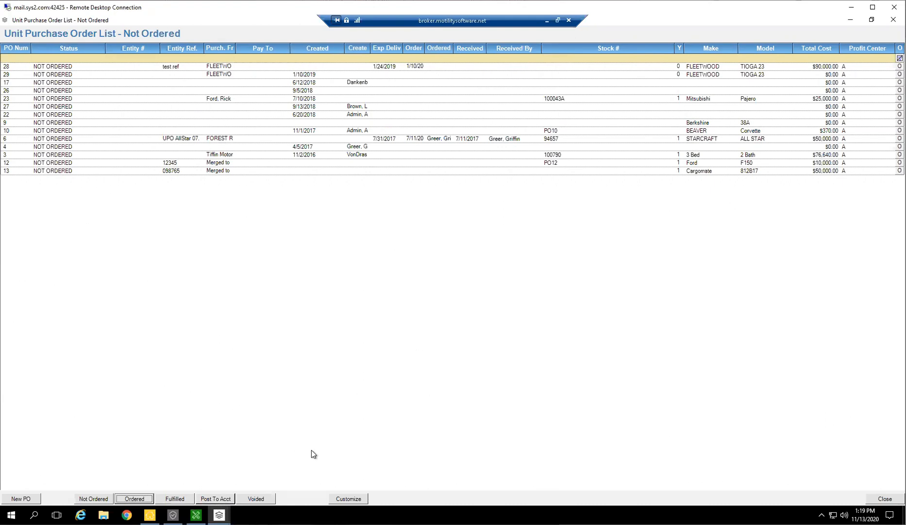
{"action": "left_click", "coordinate": [173, 498]}
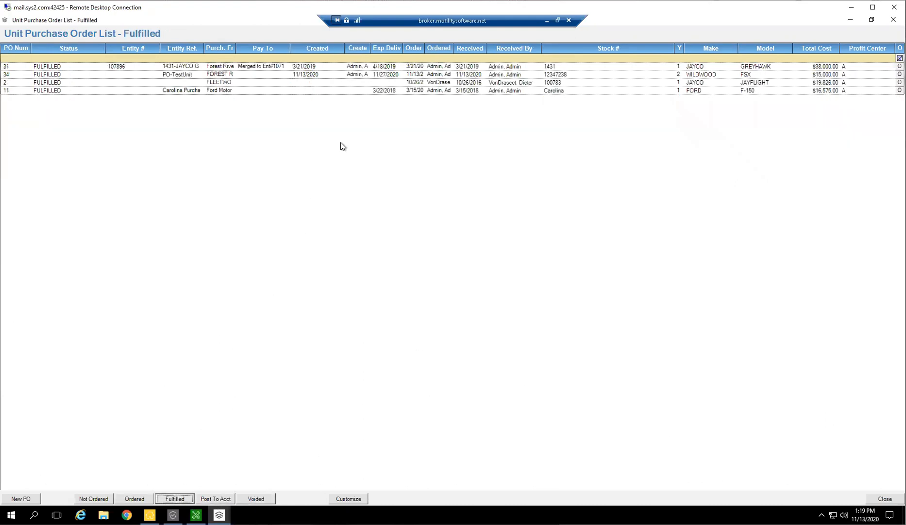
{"action": "double_click", "coordinate": [300, 76]}
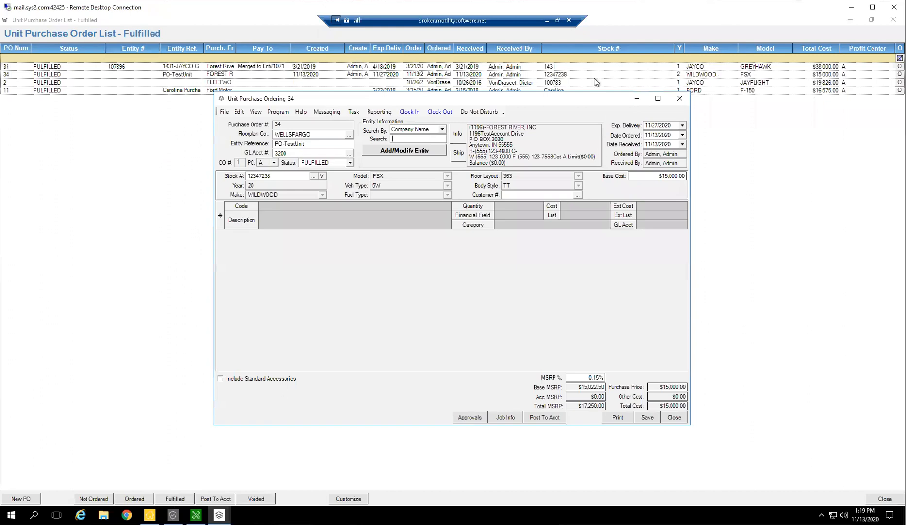
{"action": "left_click", "coordinate": [541, 417]}
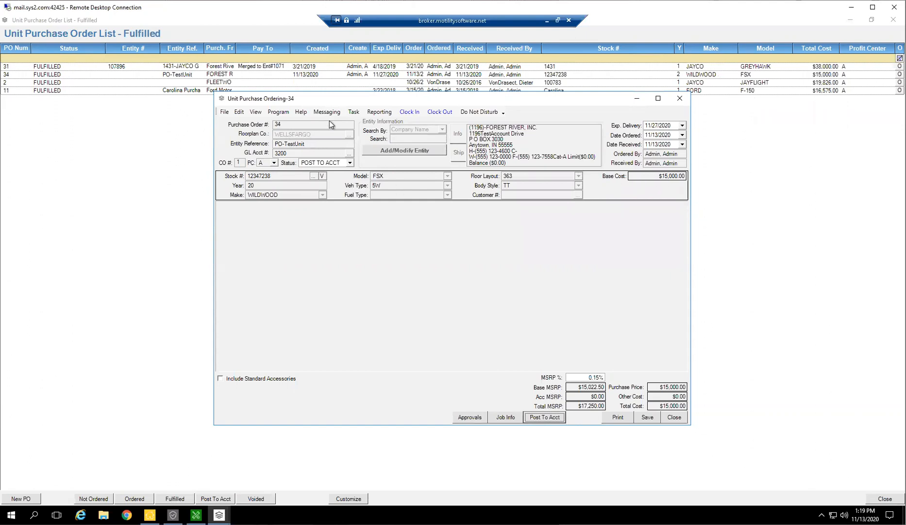
{"action": "left_click", "coordinate": [652, 417]}
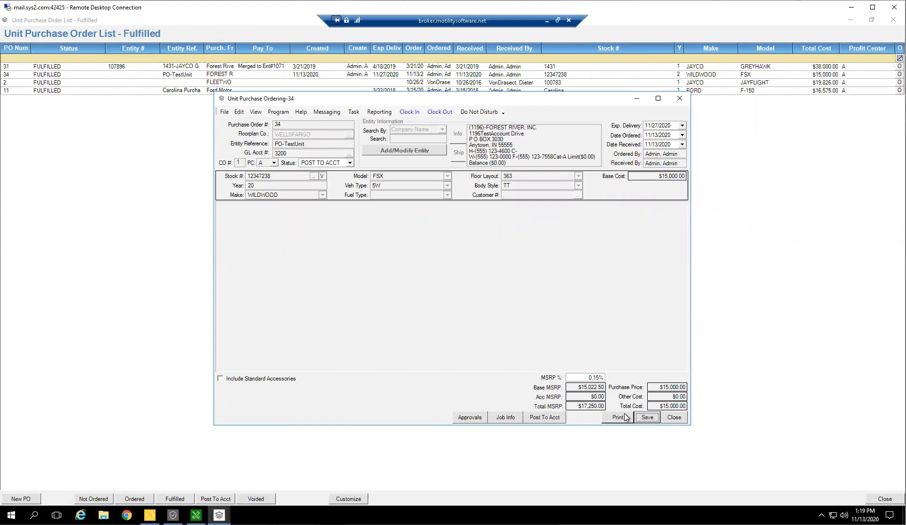
{"action": "left_click", "coordinate": [671, 419]}
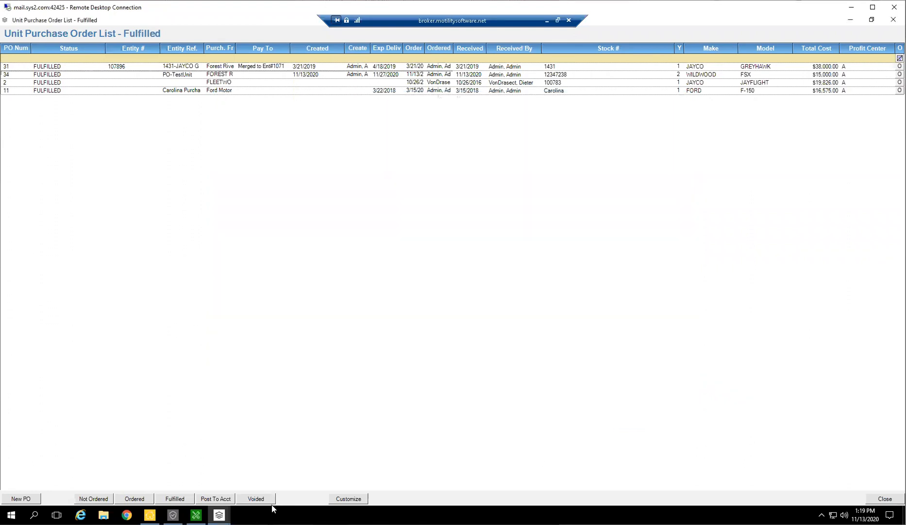
Check the Wildwood order in the list of purchase orders posted to accounting, then close the list.
{"action": "left_click", "coordinate": [216, 498]}
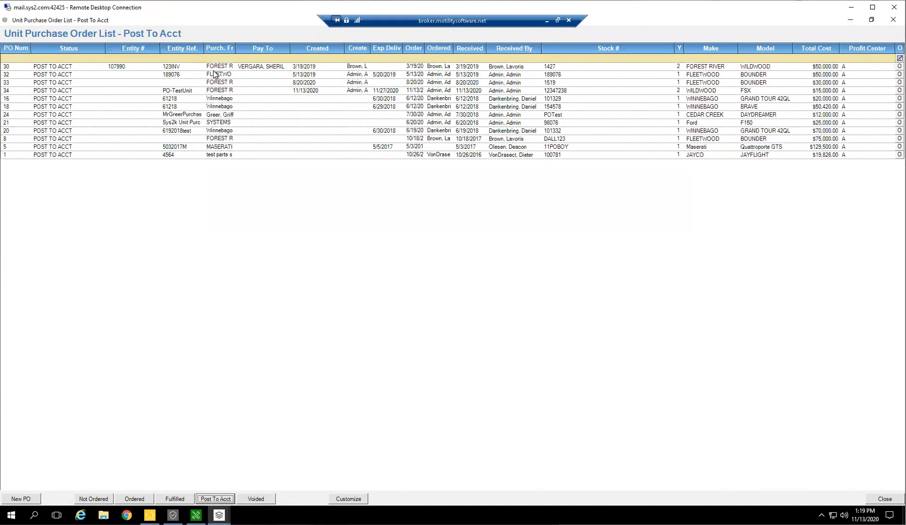
{"action": "left_click", "coordinate": [233, 68]}
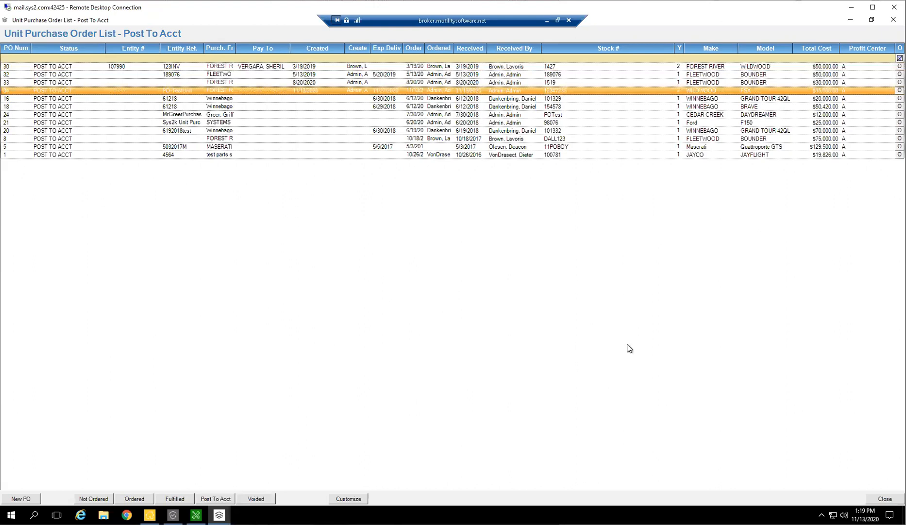
{"action": "left_click", "coordinate": [883, 500]}
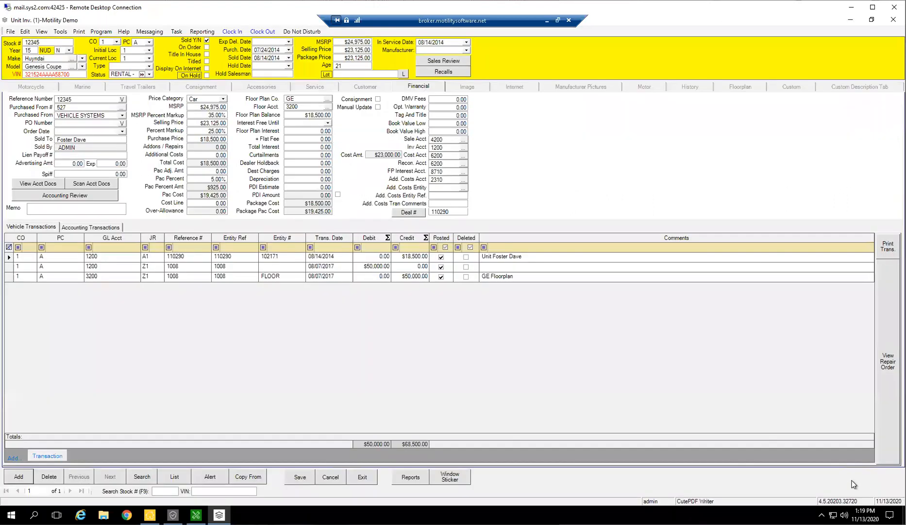
Search the vehicle inventory for make Wildwood and open unit 12347238 to check its accounting transactions.
{"action": "left_click", "coordinate": [142, 476]}
{"action": "left_click", "coordinate": [362, 390]}
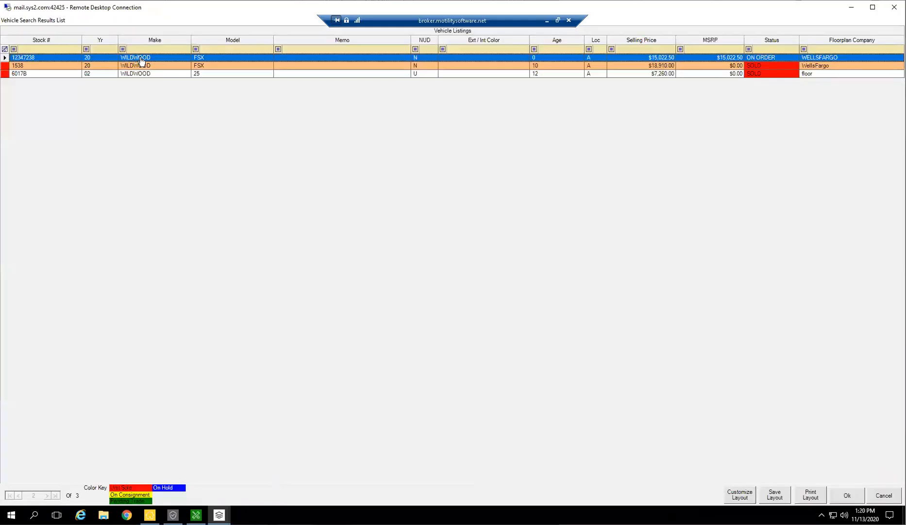
{"action": "left_click", "coordinate": [141, 57]}
{"action": "key", "text": "Return"}
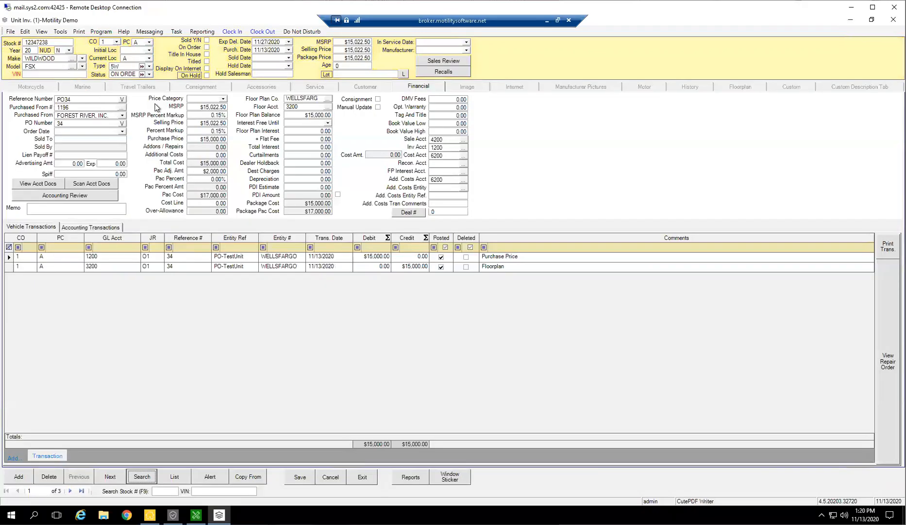
Change the status of unit 12347238 to READY FOR SALE, save the unit, and exit the unit inventory.
{"action": "left_click", "coordinate": [149, 74]}
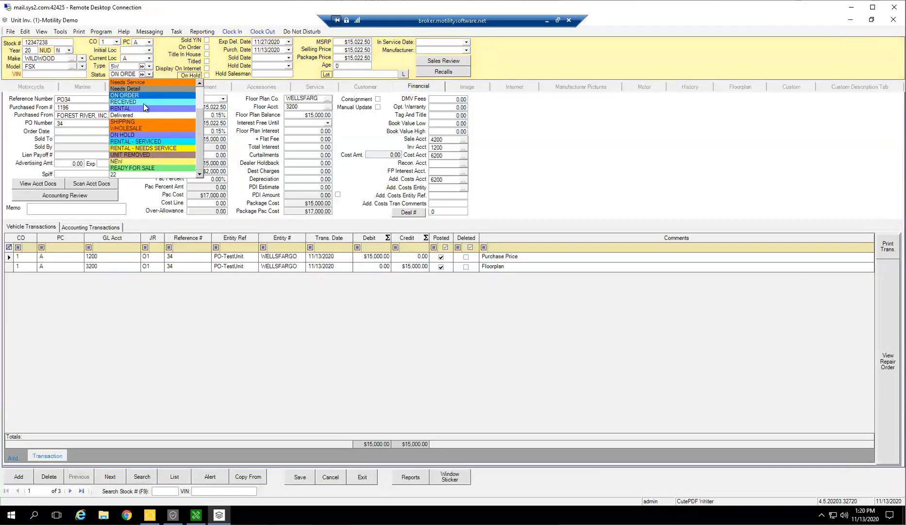
{"action": "left_click", "coordinate": [142, 168]}
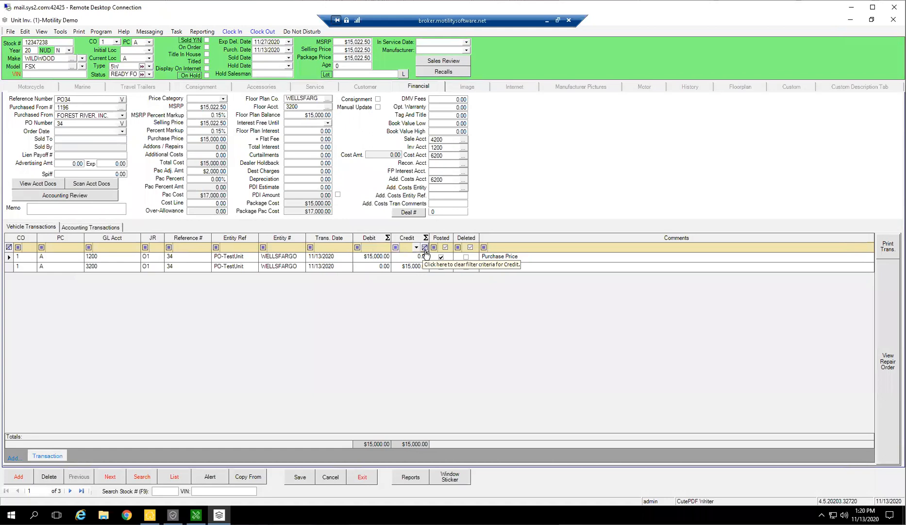
{"action": "left_click", "coordinate": [301, 477]}
{"action": "left_click", "coordinate": [362, 477]}
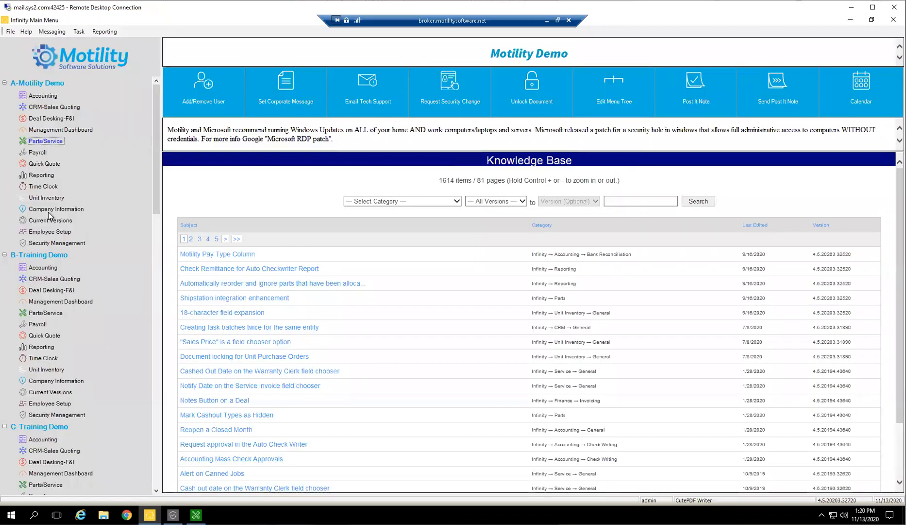
Reopen the Motility Demo unit inventory and display the list of unit purchase orders.
{"action": "left_click", "coordinate": [115, 202]}
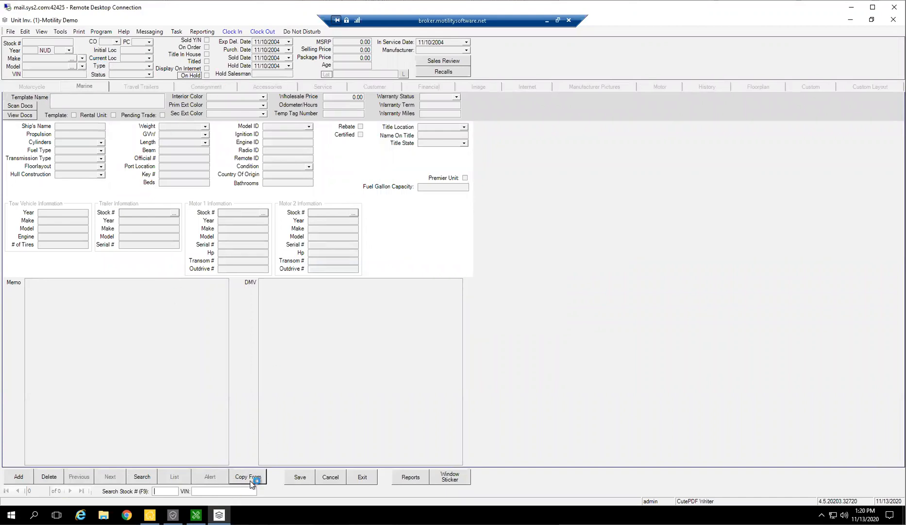
{"action": "left_click", "coordinate": [62, 34]}
{"action": "left_click", "coordinate": [73, 77]}
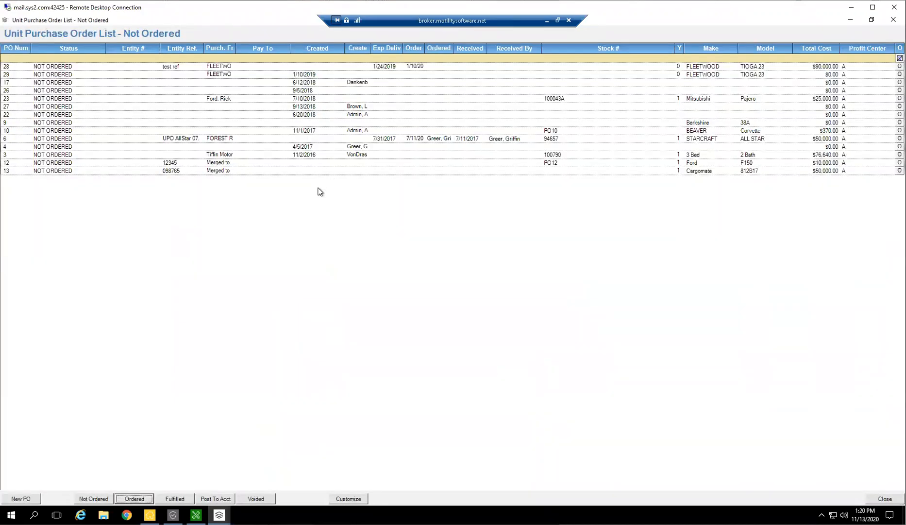
{"action": "left_click", "coordinate": [290, 321]}
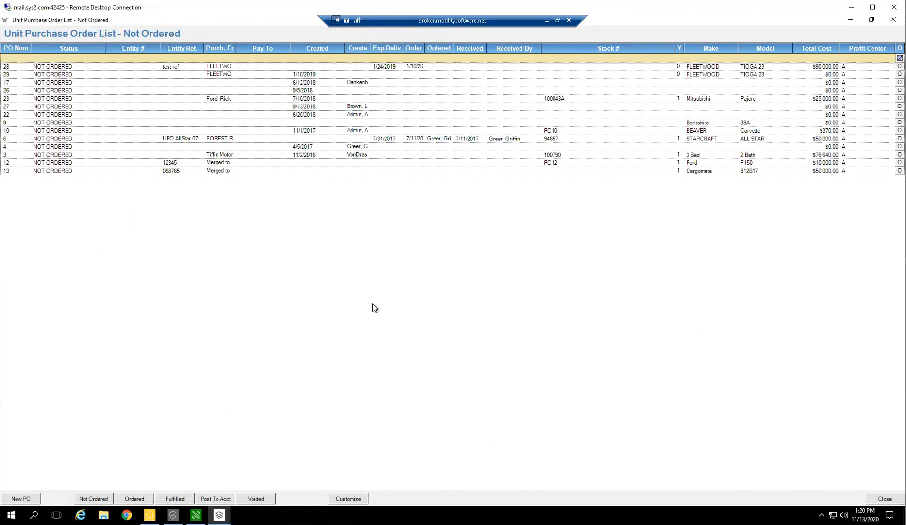
Create a new unit purchase order with Ford Motor Corp. as the purchasing entity.
{"action": "left_click", "coordinate": [23, 499]}
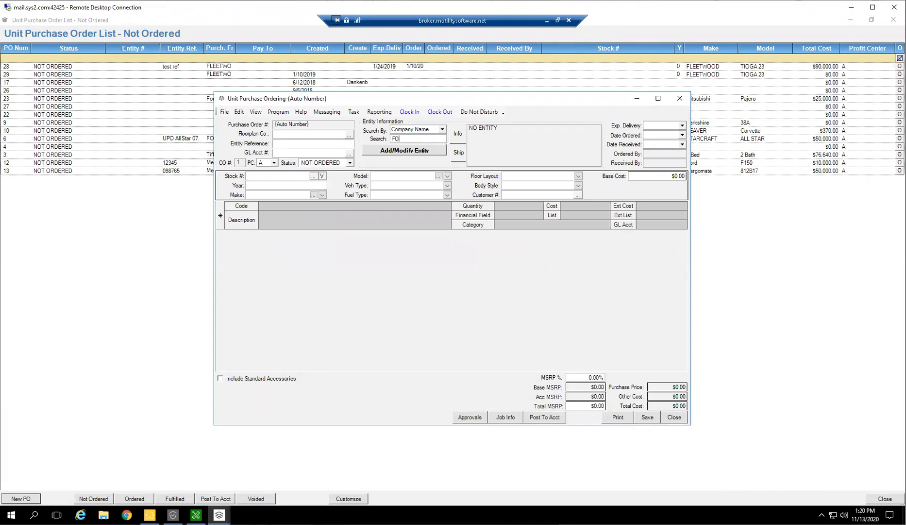
{"action": "key", "text": "Return"}
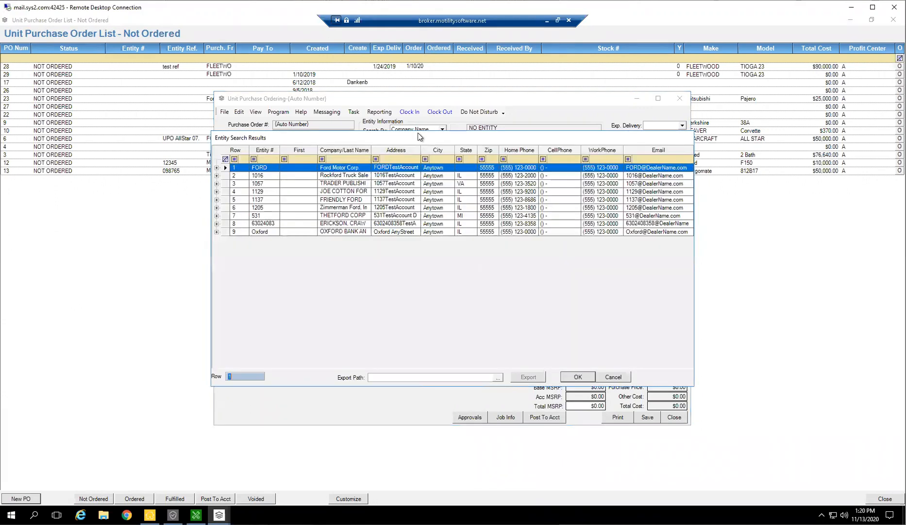
{"action": "double_click", "coordinate": [350, 169]}
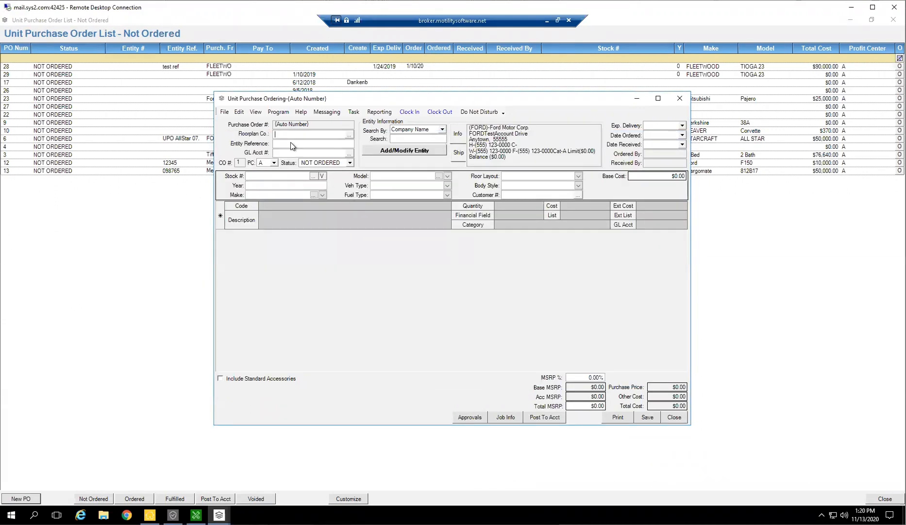
Try to enter WELLSFARGO as the order's floorplan company with GL account 3200.
{"action": "type", "text": "WELLSFARGO"}
{"action": "left_click", "coordinate": [277, 142]}
{"action": "type", "text": "3200"}
{"action": "key", "text": "Tab"}
{"action": "left_click", "coordinate": [310, 134]}
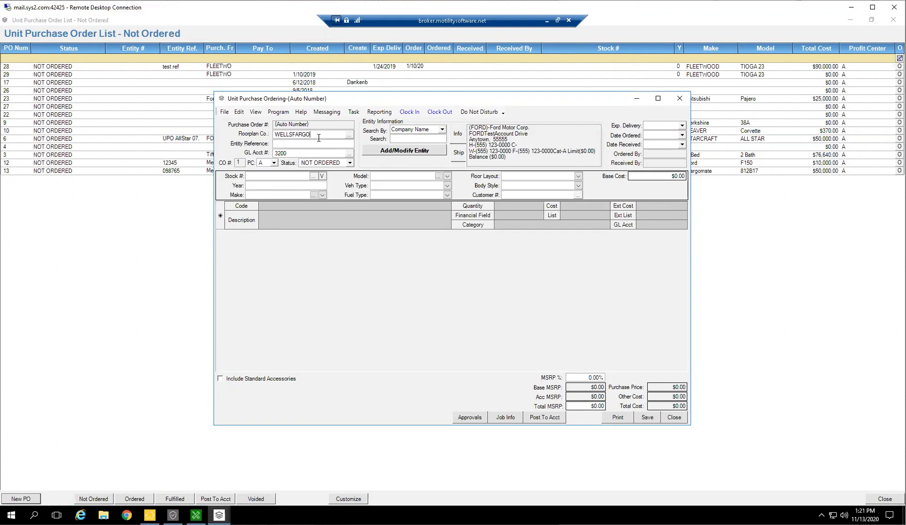
{"action": "left_click", "coordinate": [283, 153]}
{"action": "key", "text": "BackSpace"}
Switch to the Motility Demo CRM and open the Wells Fargo entity record.
{"action": "left_click", "coordinate": [150, 514]}
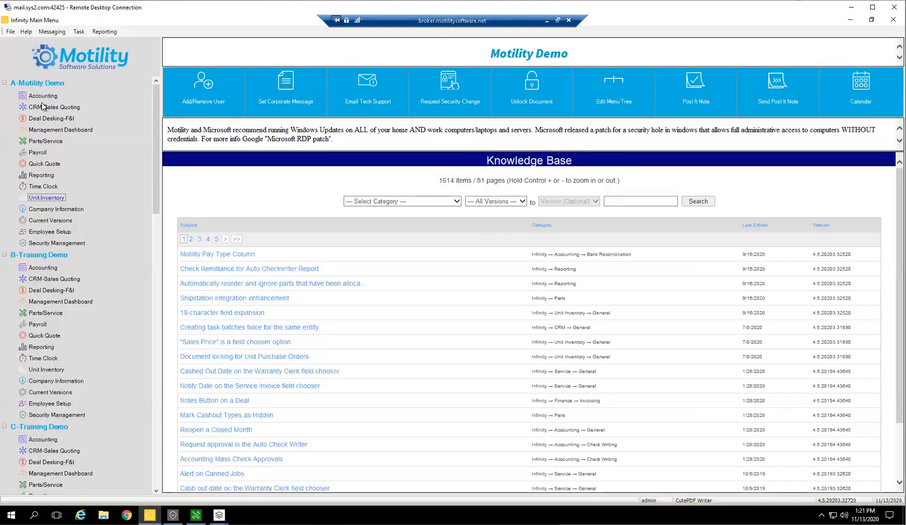
{"action": "double_click", "coordinate": [34, 107]}
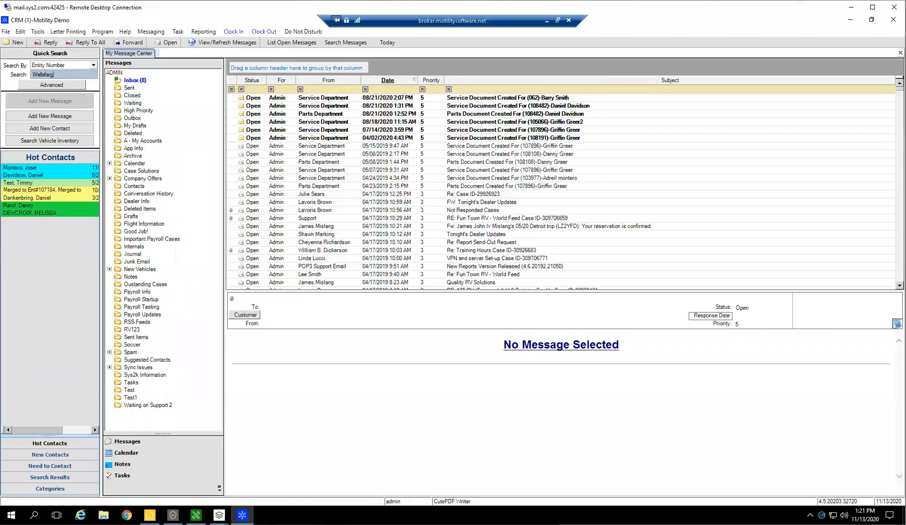
{"action": "key", "text": "Return"}
{"action": "key", "text": "Return"}
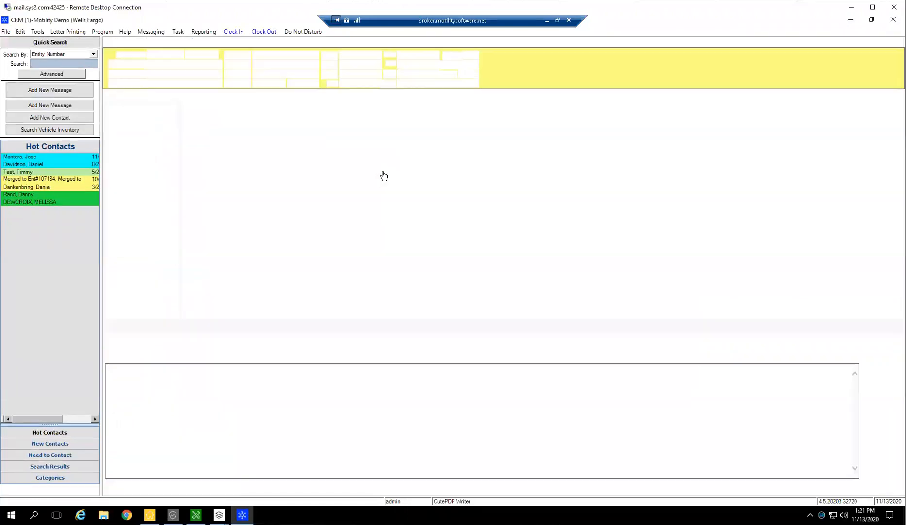
Set Wells Fargo's AP account to 3200, flag it as a floorplan company, save the record, and close the CRM.
{"action": "left_click", "coordinate": [148, 96]}
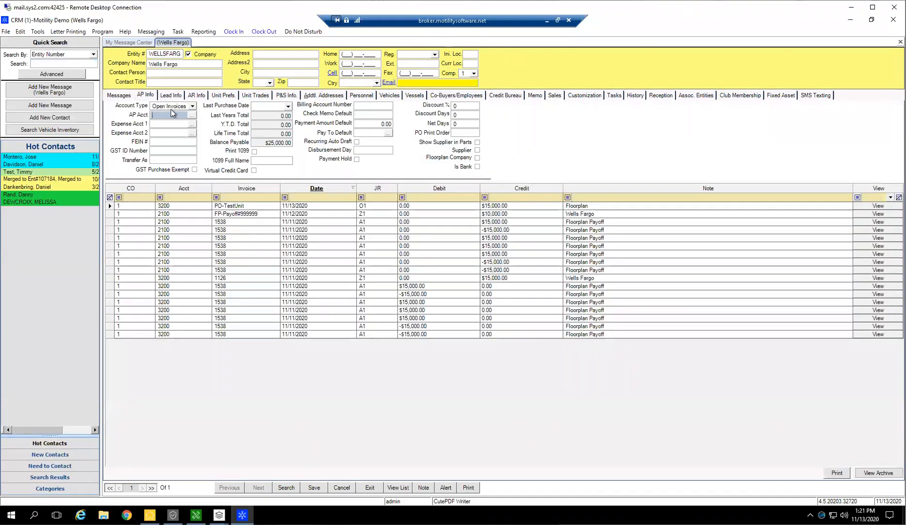
{"action": "type", "text": "3200"}
{"action": "left_click", "coordinate": [477, 157]}
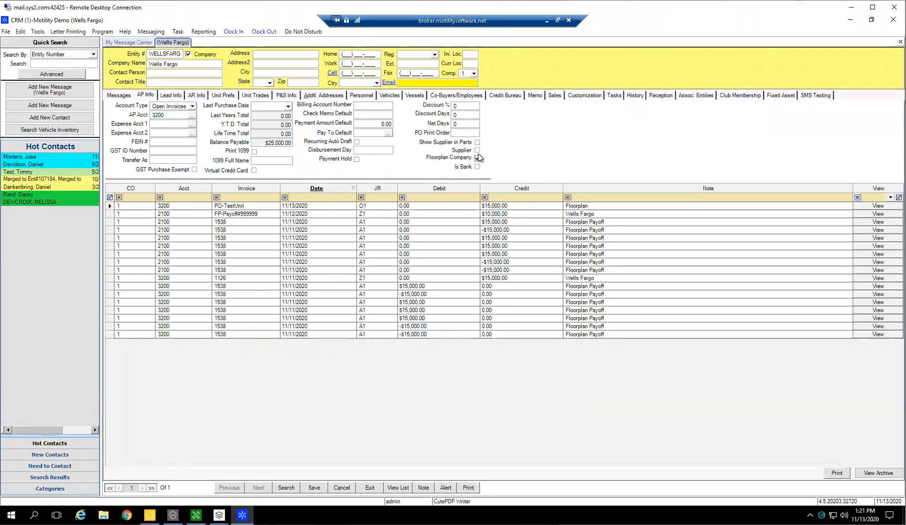
{"action": "left_click", "coordinate": [169, 115]}
{"action": "left_click", "coordinate": [315, 487]}
{"action": "left_click", "coordinate": [893, 19]}
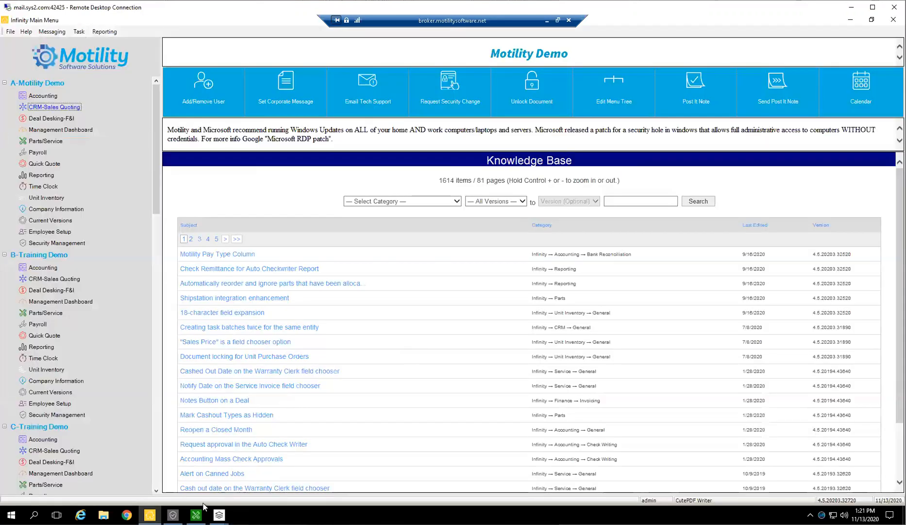
Return to the Ford purchase order and re-enter Wellsfargo as its floorplan company.
{"action": "mouse_move", "coordinate": [219, 514]}
{"action": "left_click", "coordinate": [312, 467]}
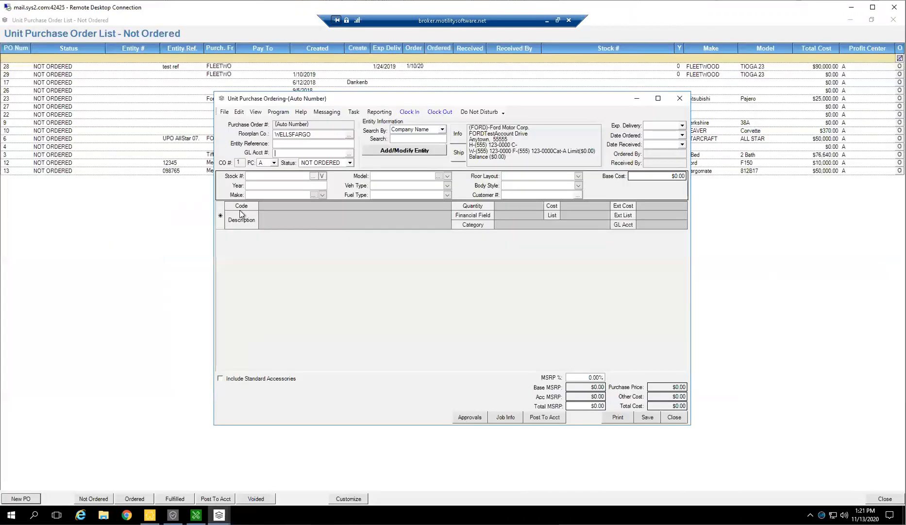
{"action": "left_click", "coordinate": [334, 134]}
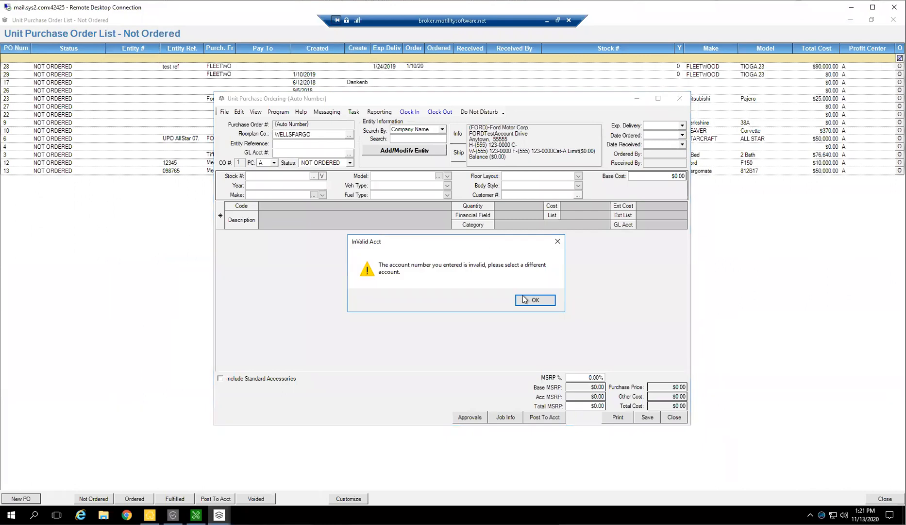
{"action": "left_click", "coordinate": [525, 299]}
{"action": "type", "text": "W"}
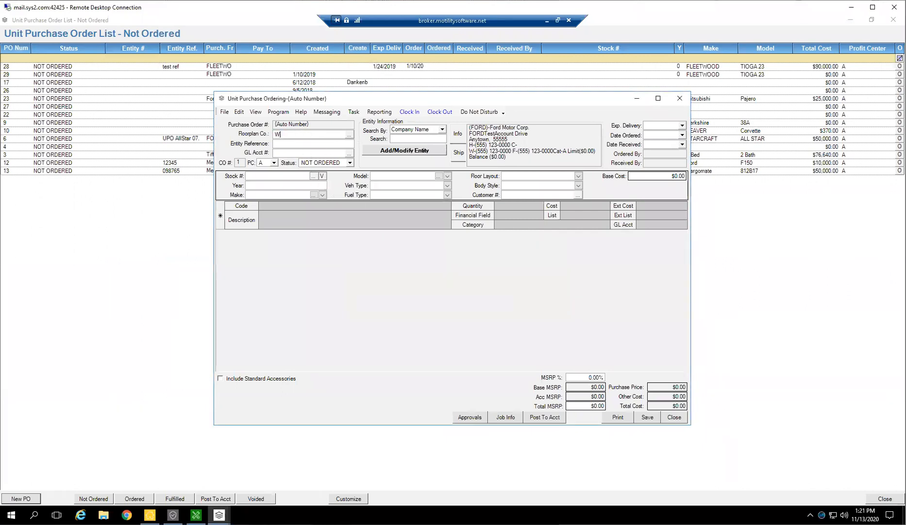
{"action": "type", "text": "ellsfargo"}
{"action": "key", "text": "Tab"}
Look up inventory units by template name and copy Ford F150 unit 100892 into the order instead of ordering that stock number.
{"action": "left_click", "coordinate": [315, 177]}
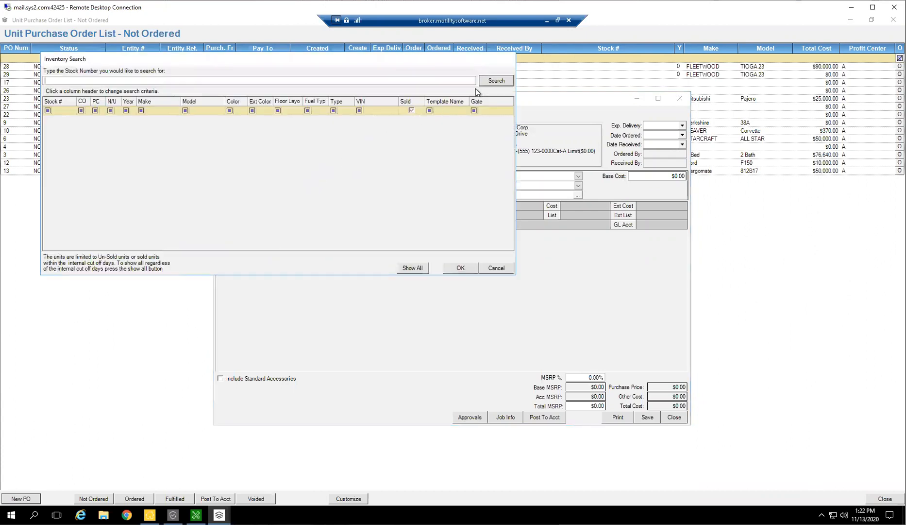
{"action": "left_click", "coordinate": [439, 102]}
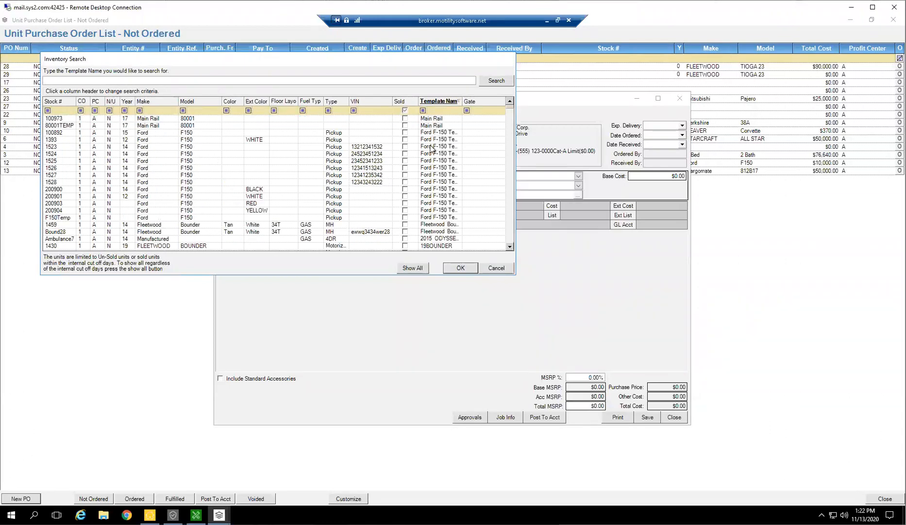
{"action": "left_click", "coordinate": [337, 132]}
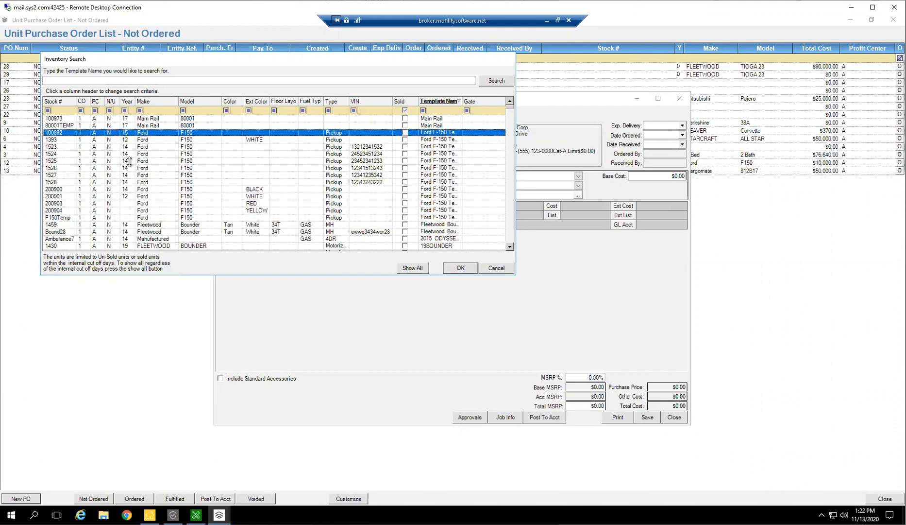
{"action": "double_click", "coordinate": [144, 134]}
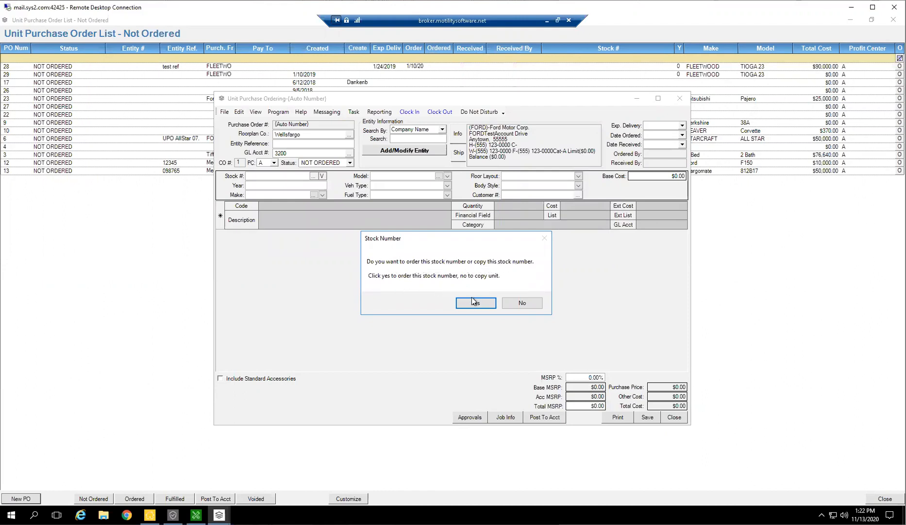
{"action": "left_click", "coordinate": [523, 303]}
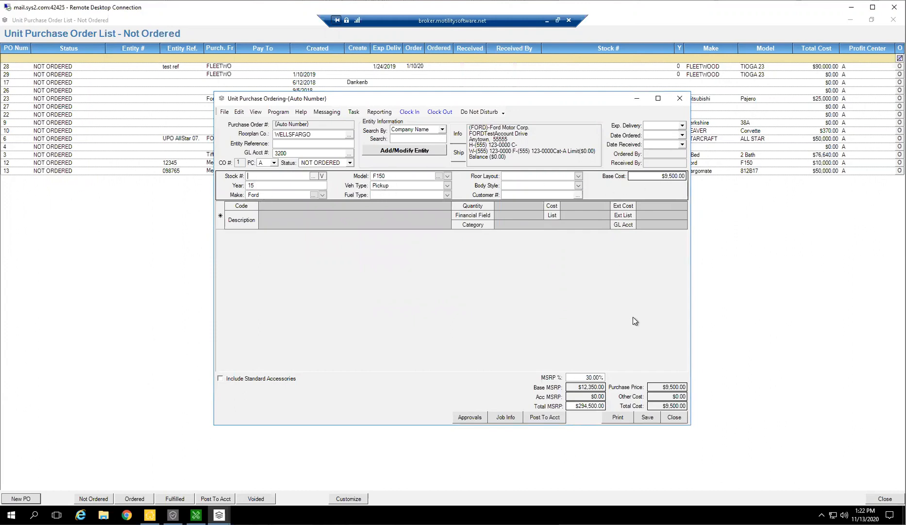
Set the order's MSRP percentage to 0.30%.
{"action": "left_click", "coordinate": [591, 378]}
{"action": "type", "text": ".3"}
{"action": "key", "text": "Tab"}
Change the order's status to ORDERED, save it using the next stock number in the list, and close the order.
{"action": "left_click", "coordinate": [349, 164]}
{"action": "left_click", "coordinate": [335, 190]}
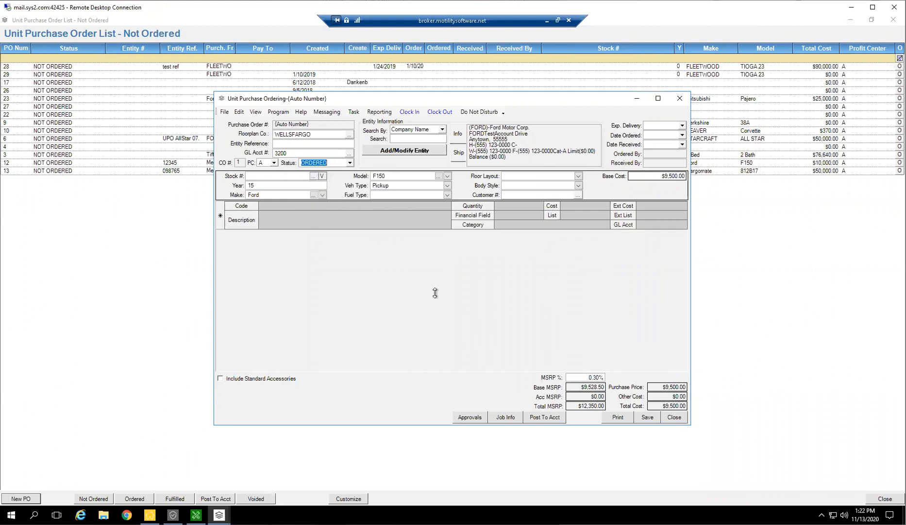
{"action": "left_click", "coordinate": [648, 417]}
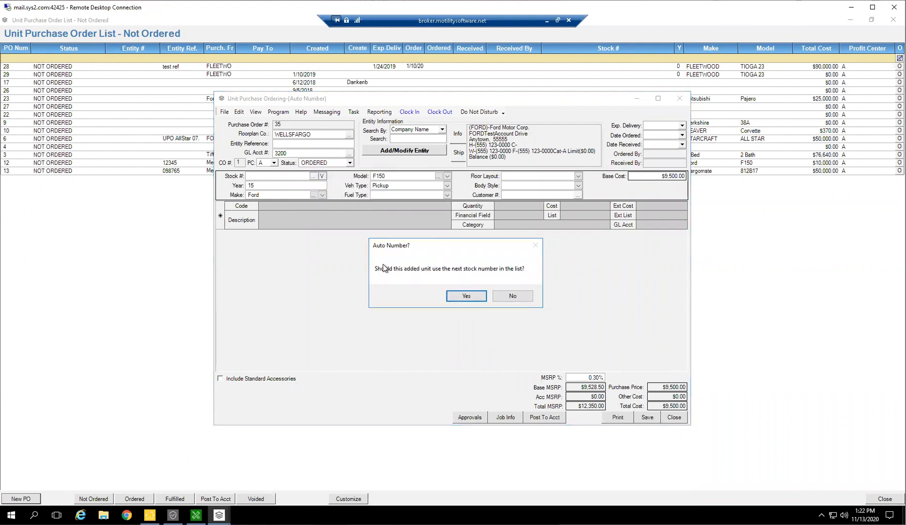
{"action": "left_click", "coordinate": [465, 296]}
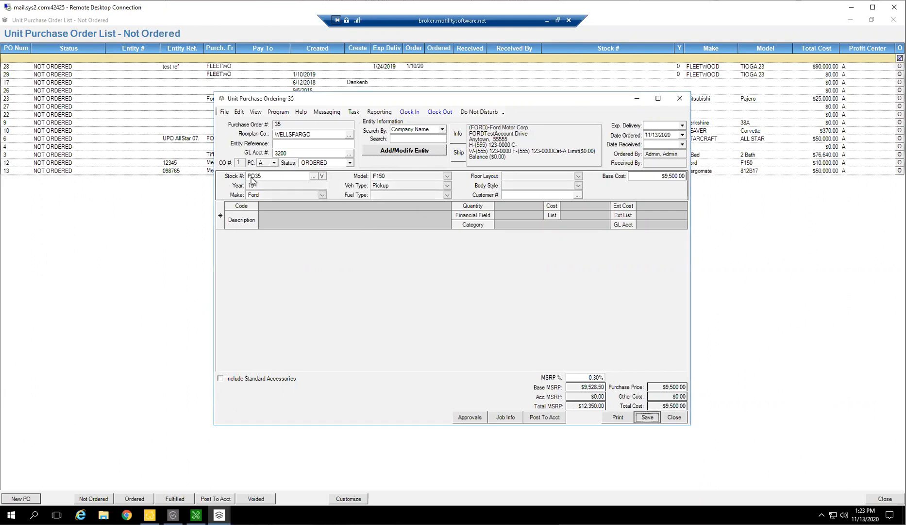
{"action": "left_click", "coordinate": [244, 174]}
{"action": "left_click", "coordinate": [654, 418]}
{"action": "left_click", "coordinate": [675, 417]}
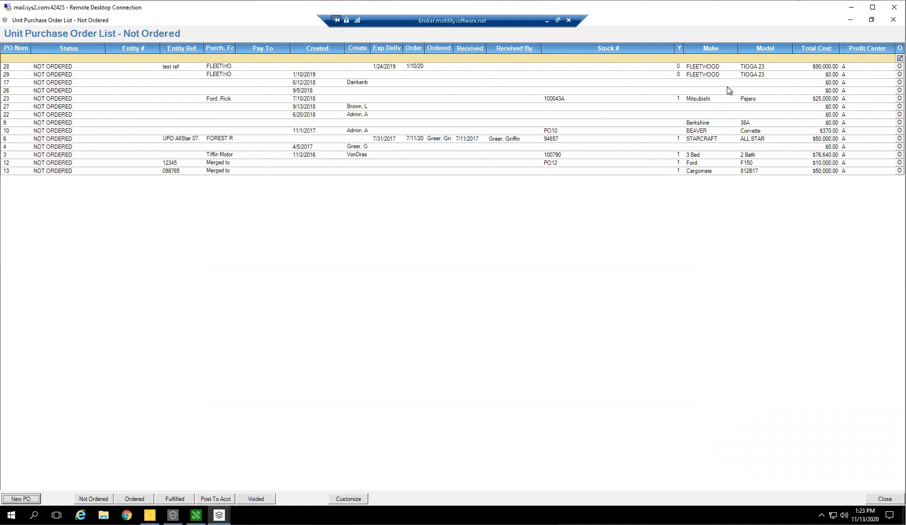
Leave the purchase order list, search the vehicle inventory for units with On Order set to Y, and open Ford F150 unit PO35.
{"action": "left_click", "coordinate": [893, 20]}
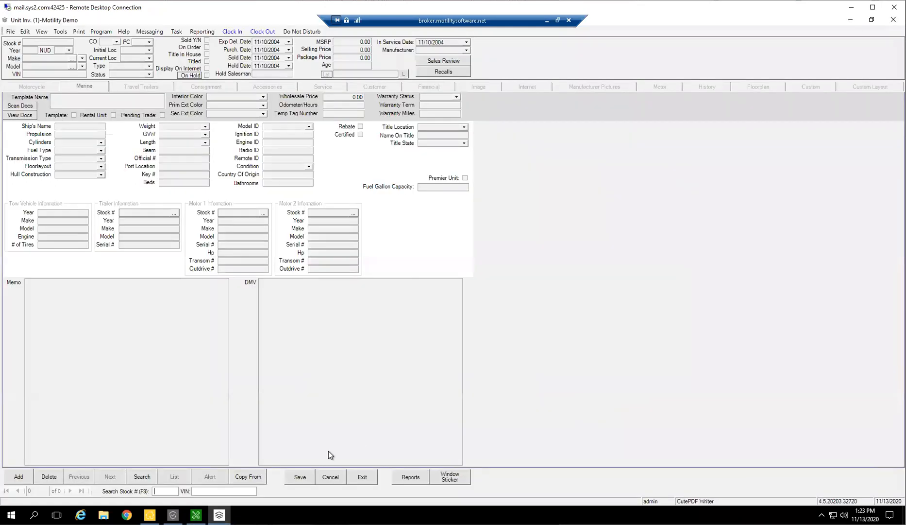
{"action": "left_click", "coordinate": [136, 479]}
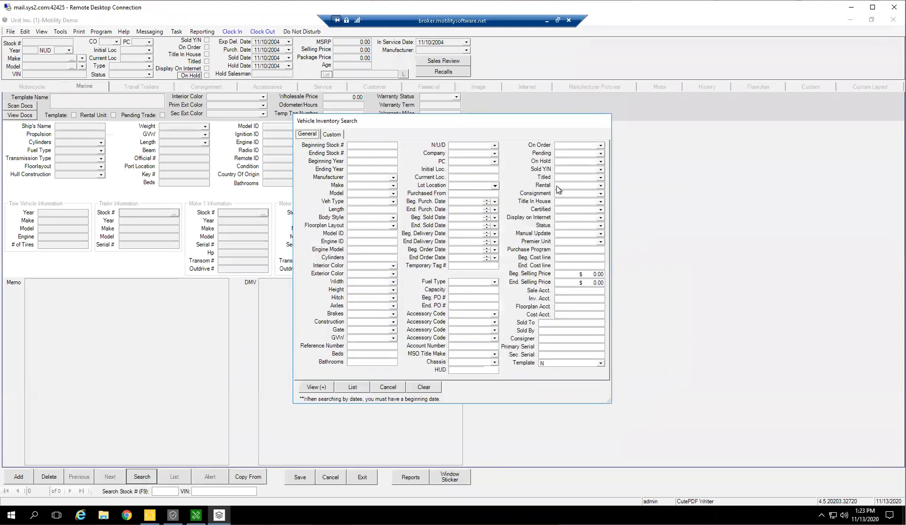
{"action": "left_click", "coordinate": [601, 169]}
{"action": "left_click", "coordinate": [601, 145]}
{"action": "left_click", "coordinate": [601, 144]}
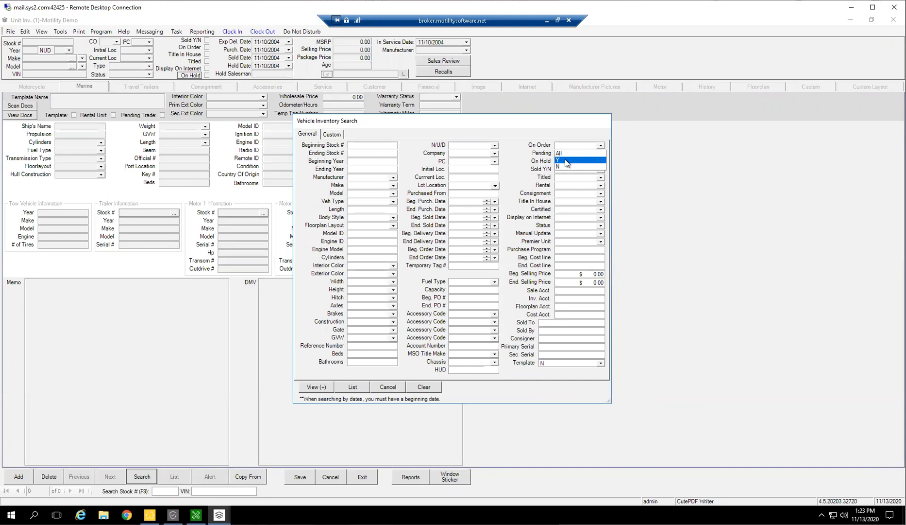
{"action": "left_click", "coordinate": [567, 161]}
{"action": "left_click", "coordinate": [351, 390]}
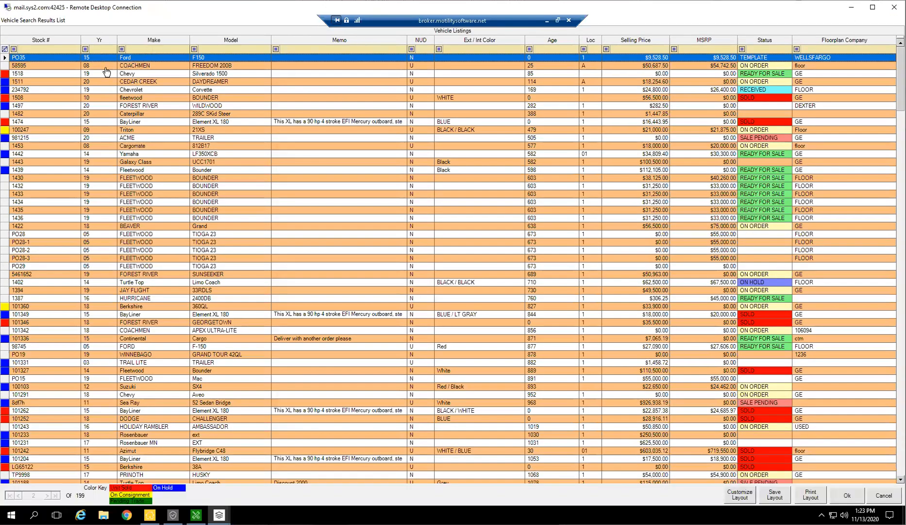
{"action": "left_click", "coordinate": [138, 59]}
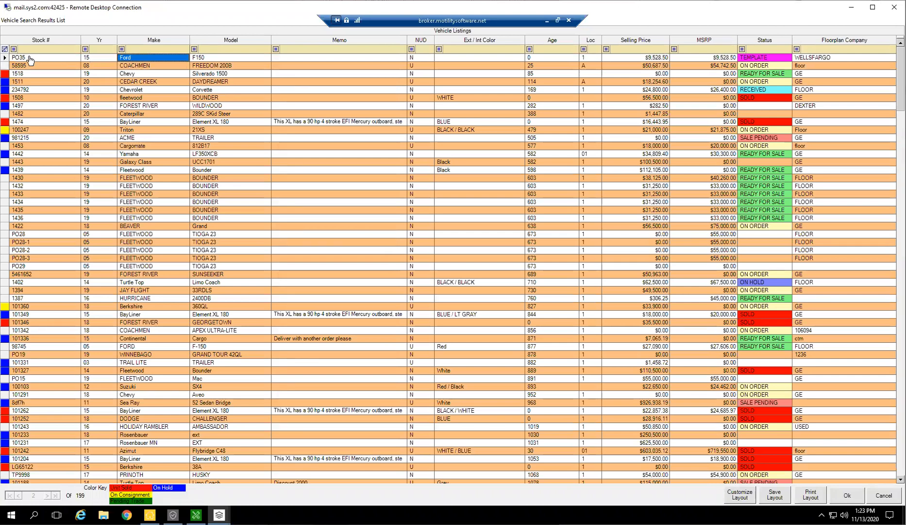
{"action": "left_click", "coordinate": [20, 59]}
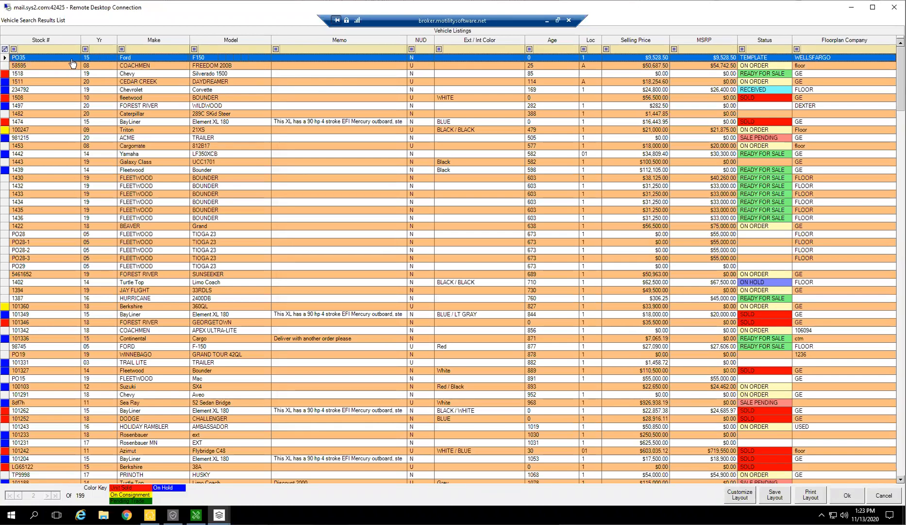
{"action": "double_click", "coordinate": [172, 59]}
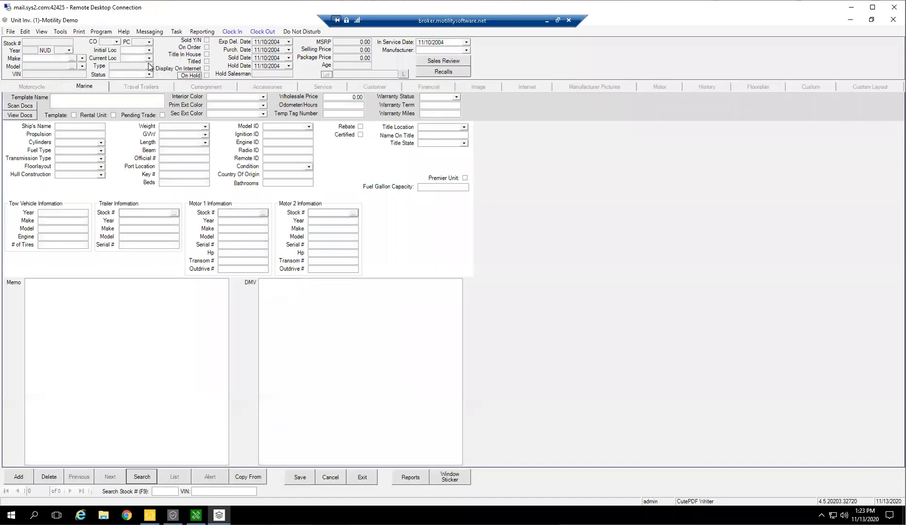
Change the status of unit PO35 to ON ORDER, save the unit, and exit the unit inventory.
{"action": "left_click", "coordinate": [149, 74]}
{"action": "left_click", "coordinate": [125, 77]}
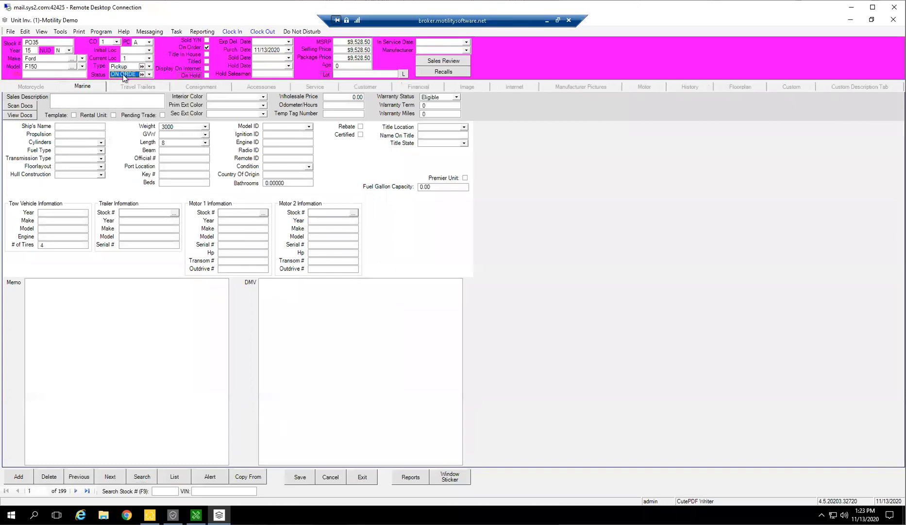
{"action": "left_click", "coordinate": [301, 477]}
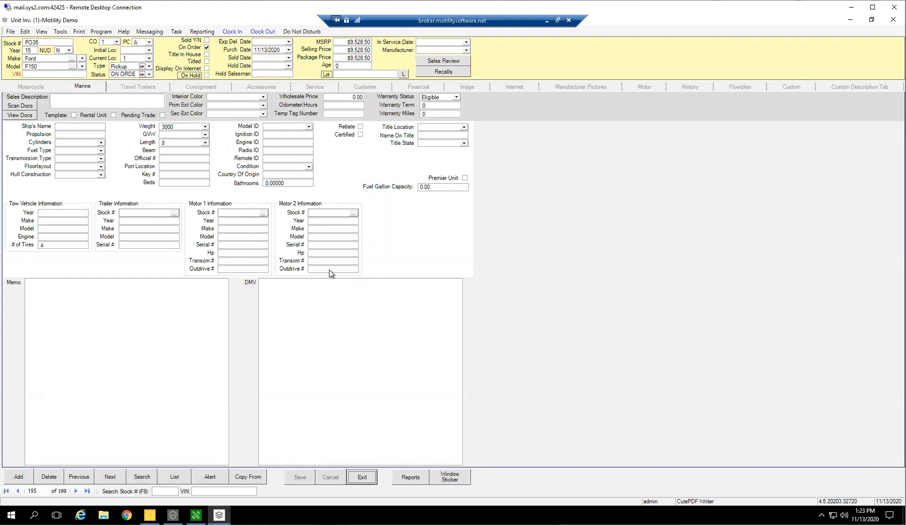
{"action": "left_click", "coordinate": [352, 474]}
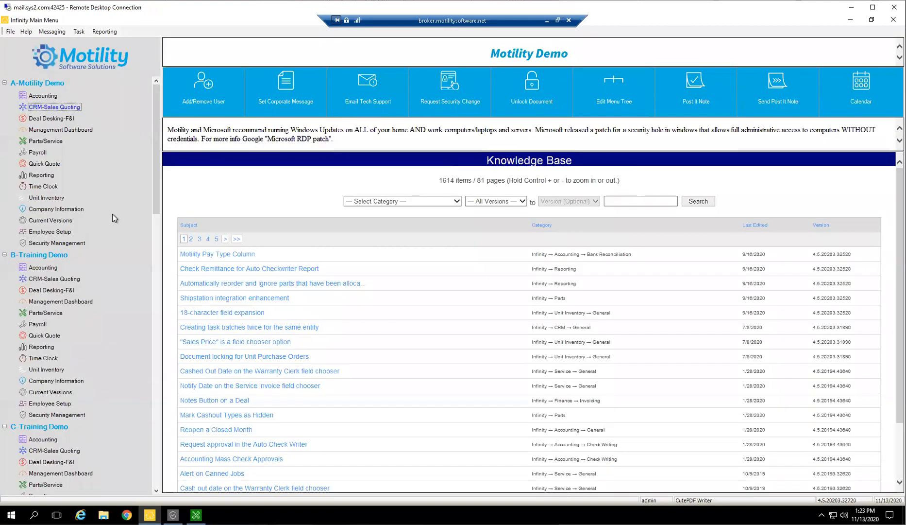
Reopen the Motility Demo unit inventory, list the ordered unit purchase orders, and open the Ford F150 order.
{"action": "left_click", "coordinate": [54, 198]}
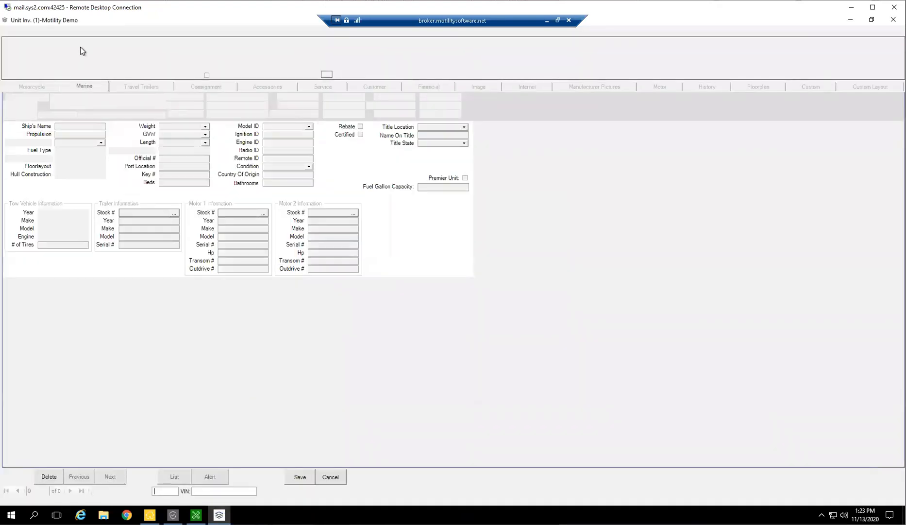
{"action": "left_click", "coordinate": [60, 31]}
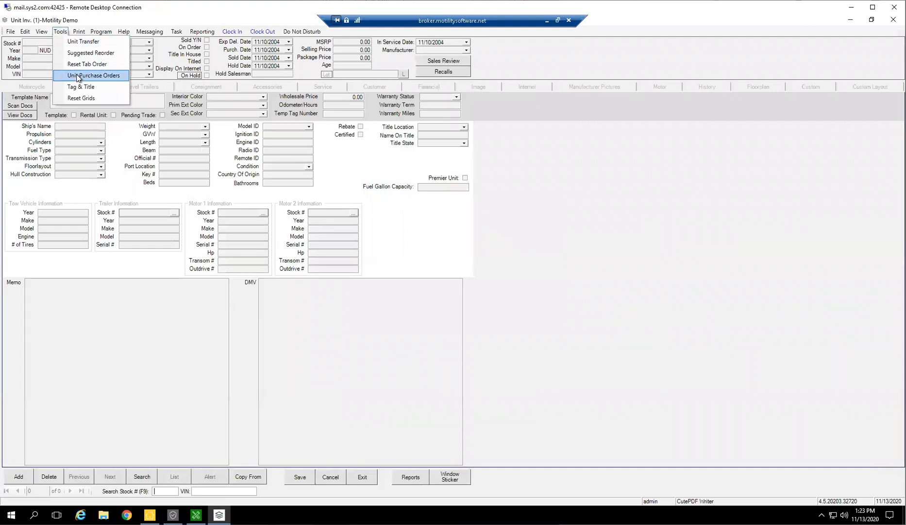
{"action": "left_click", "coordinate": [79, 76]}
{"action": "left_click", "coordinate": [146, 498]}
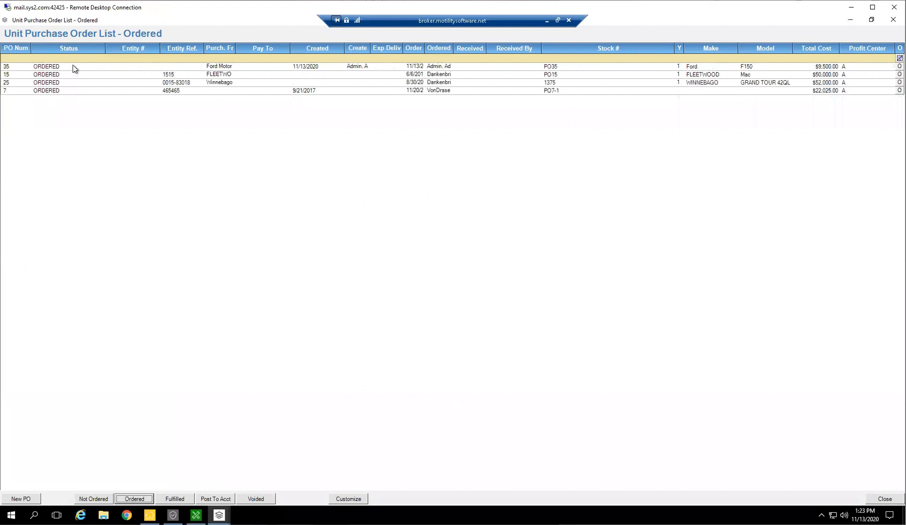
{"action": "double_click", "coordinate": [73, 65]}
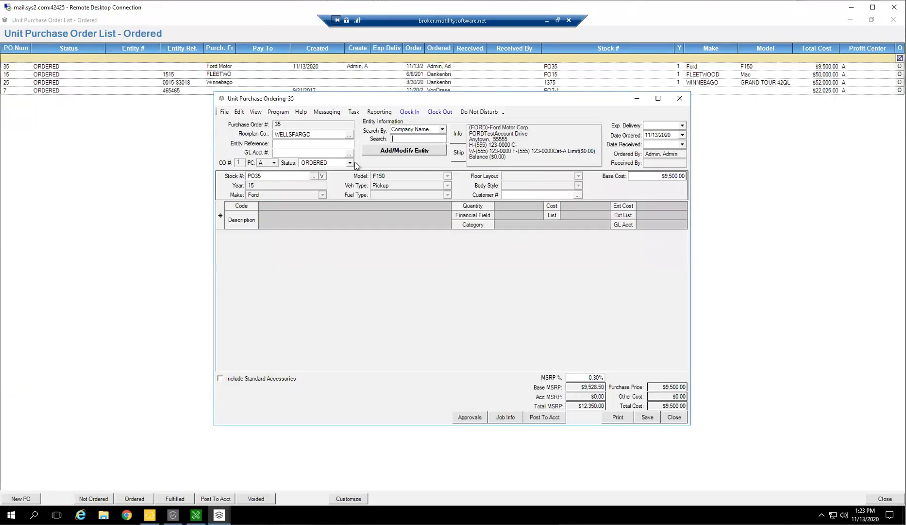
Set the Ford F150 order's status to FULFILLED using the next auto stock number, and enter GL account 3200.
{"action": "left_click", "coordinate": [349, 163]}
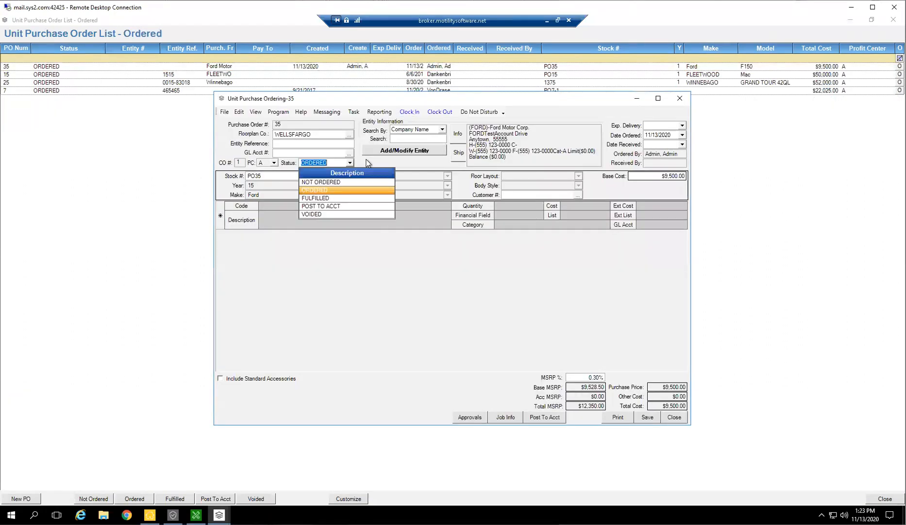
{"action": "left_click", "coordinate": [323, 198]}
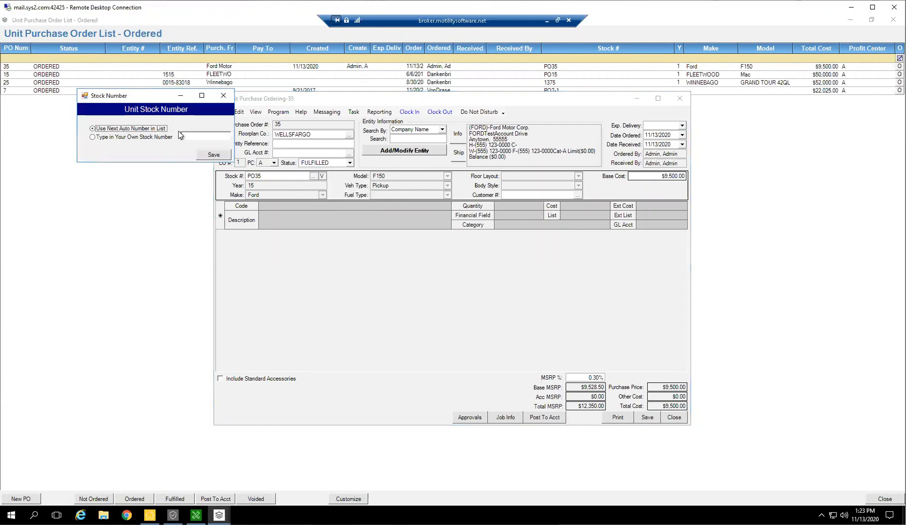
{"action": "left_click", "coordinate": [204, 155]}
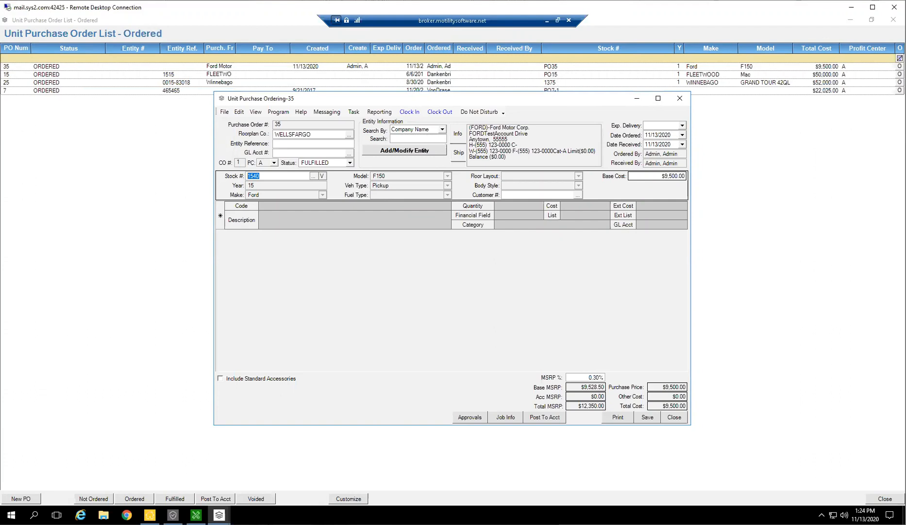
{"action": "left_click", "coordinate": [319, 154]}
{"action": "type", "text": "3200"}
Change the order's status to POST TO ACCT, post it to accounting, and save and close the order.
{"action": "left_click", "coordinate": [350, 163]}
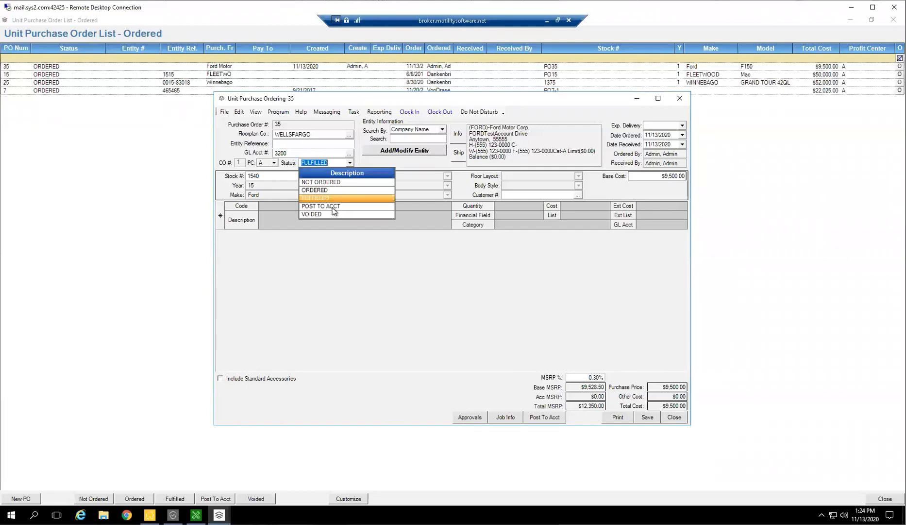
{"action": "left_click", "coordinate": [334, 206]}
{"action": "left_click", "coordinate": [546, 418]}
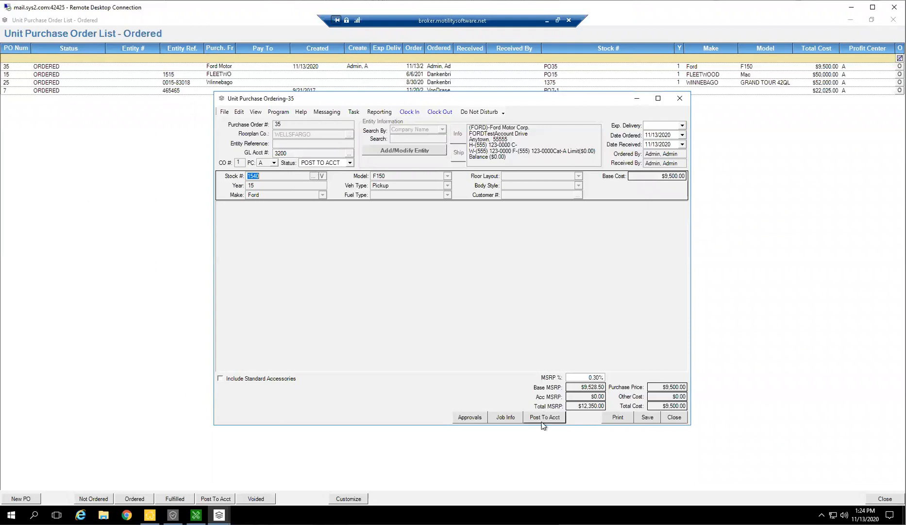
{"action": "left_click", "coordinate": [647, 418]}
{"action": "left_click", "coordinate": [685, 420]}
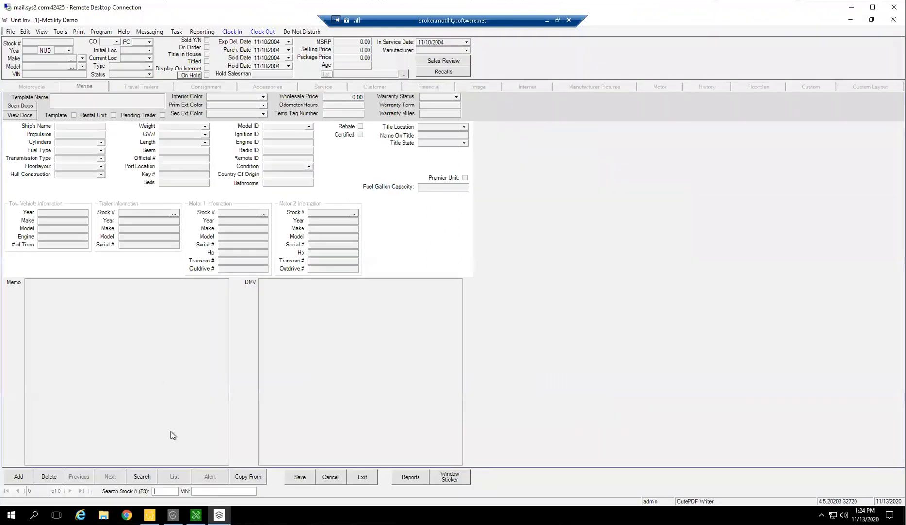
Search the vehicle inventory for Ford F-150 units with Sold Y/N set to N, and leave the results list.
{"action": "left_click", "coordinate": [142, 477]}
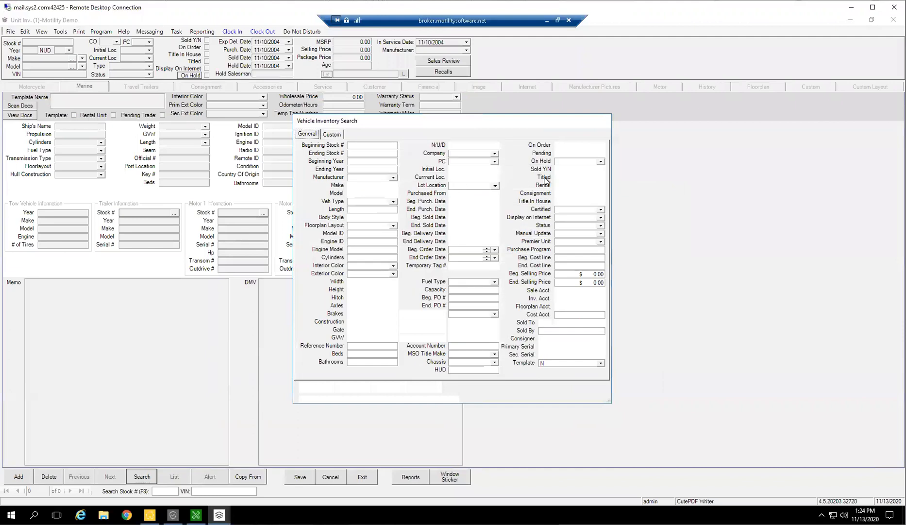
{"action": "left_click", "coordinate": [601, 169]}
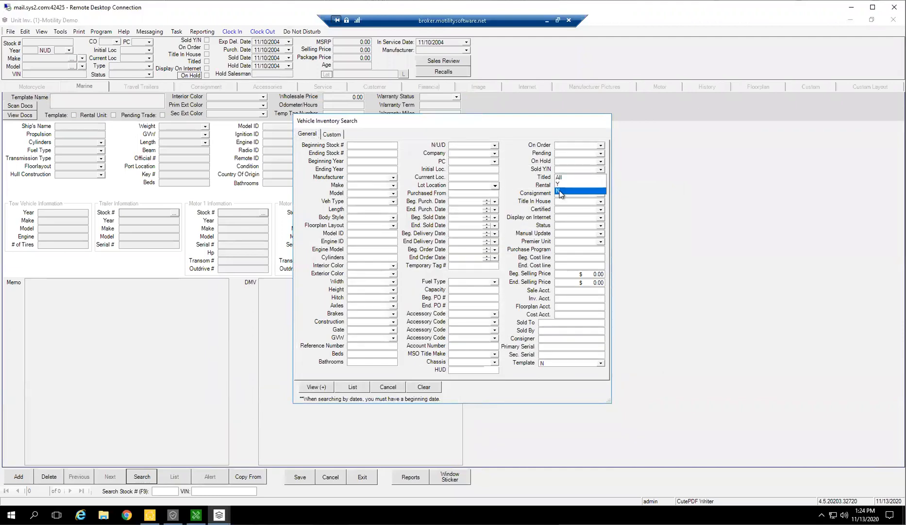
{"action": "left_click", "coordinate": [388, 186]}
{"action": "type", "text": "Ford"}
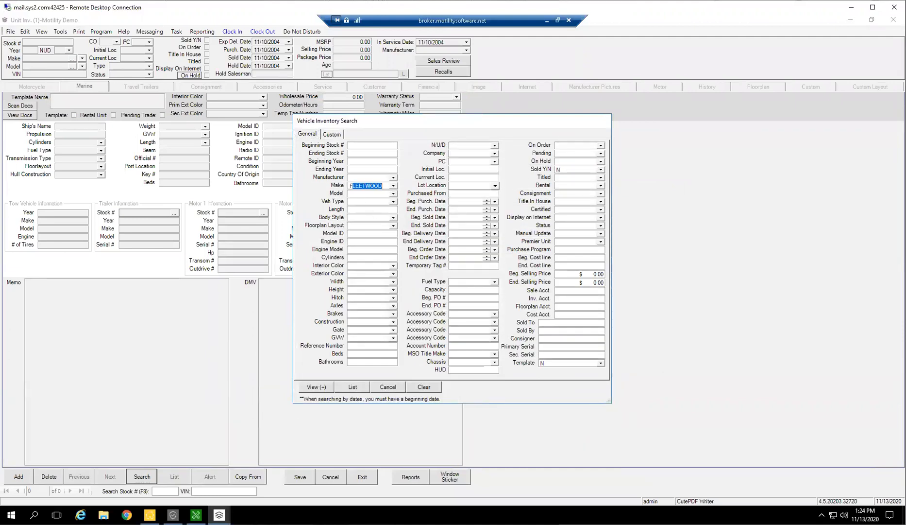
{"action": "key", "text": "Tab"}
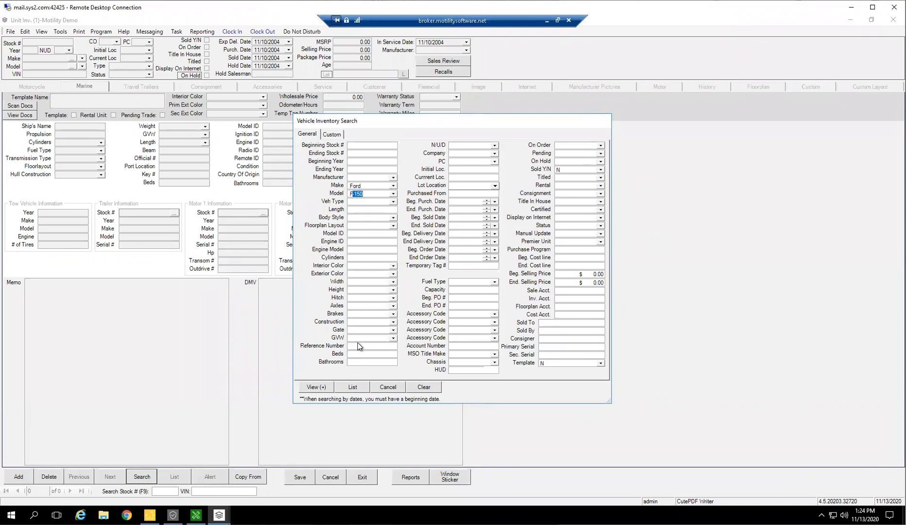
{"action": "left_click", "coordinate": [352, 387]}
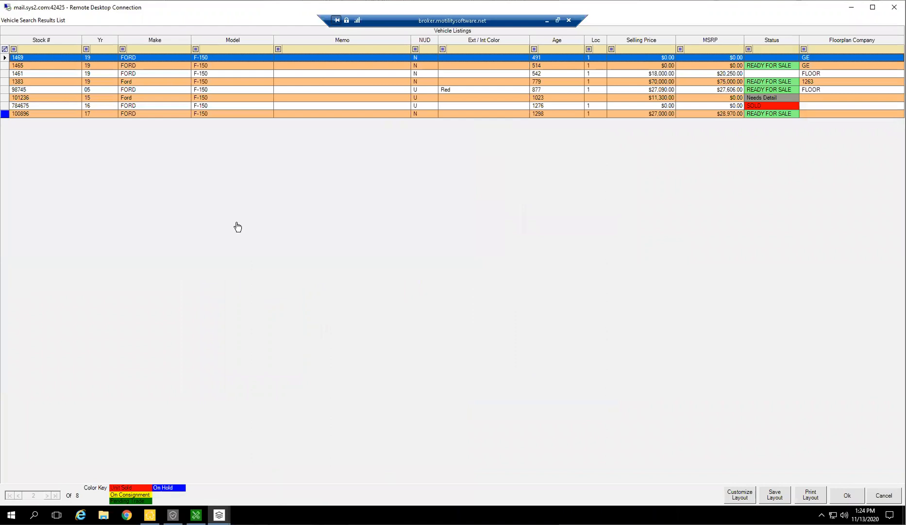
{"action": "left_click", "coordinate": [884, 494]}
Open the unit with stock number 1540 and set its status to READY FOR SALE.
{"action": "left_click", "coordinate": [164, 490]}
{"action": "type", "text": "1540"}
{"action": "key", "text": "Return"}
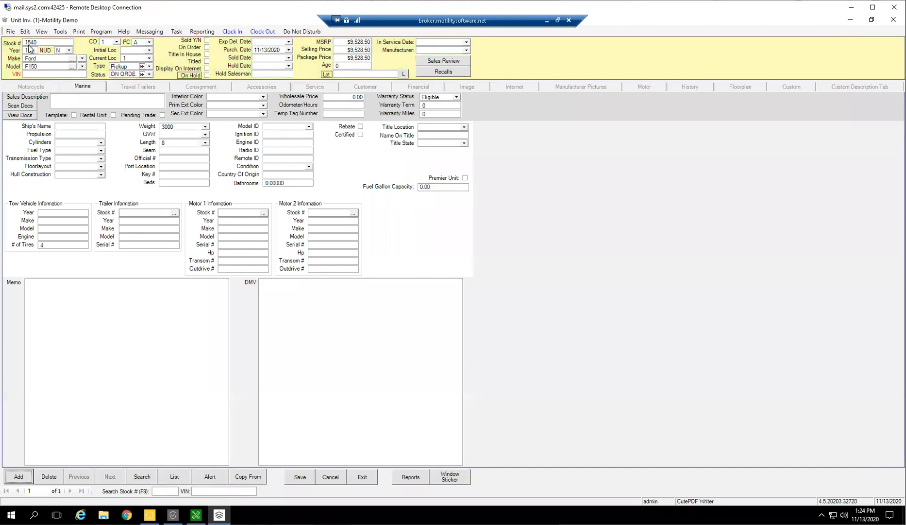
{"action": "left_click", "coordinate": [149, 75]}
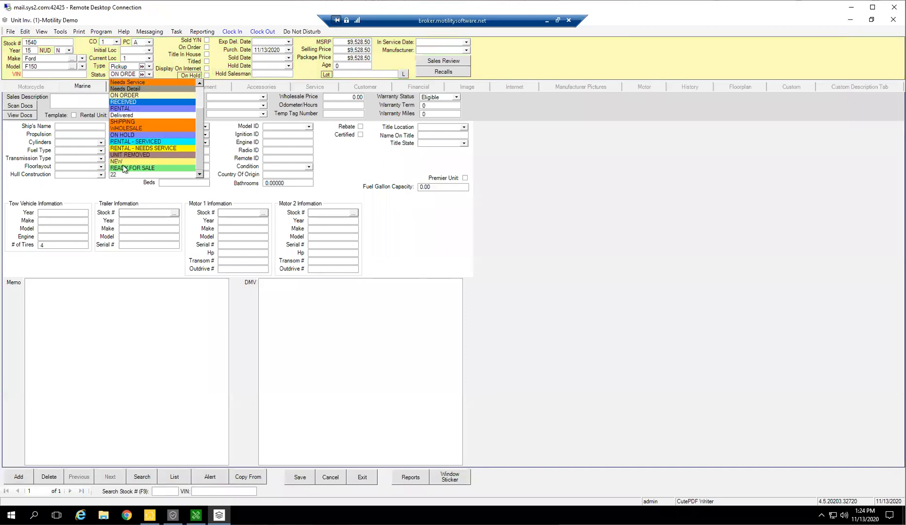
{"action": "left_click", "coordinate": [133, 169]}
{"action": "key", "text": "Tab"}
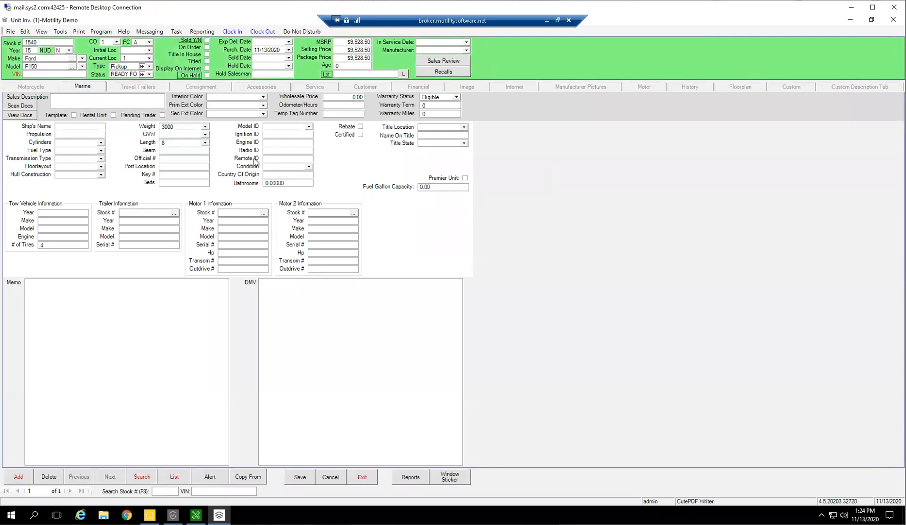
Review the accounting entry behind unit 1540's financial transactions, checking the 1200 and 3200 account lines, and exit the entry.
{"action": "left_click", "coordinate": [431, 90]}
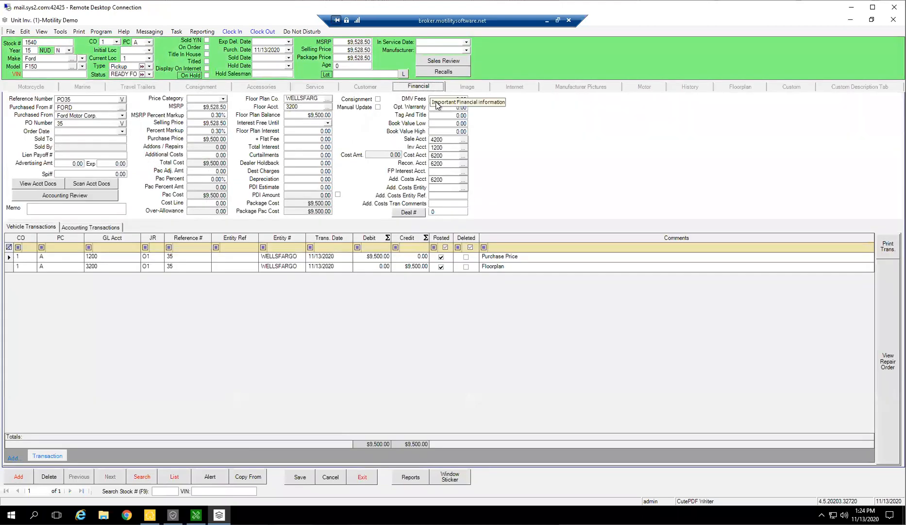
{"action": "left_click", "coordinate": [56, 256]}
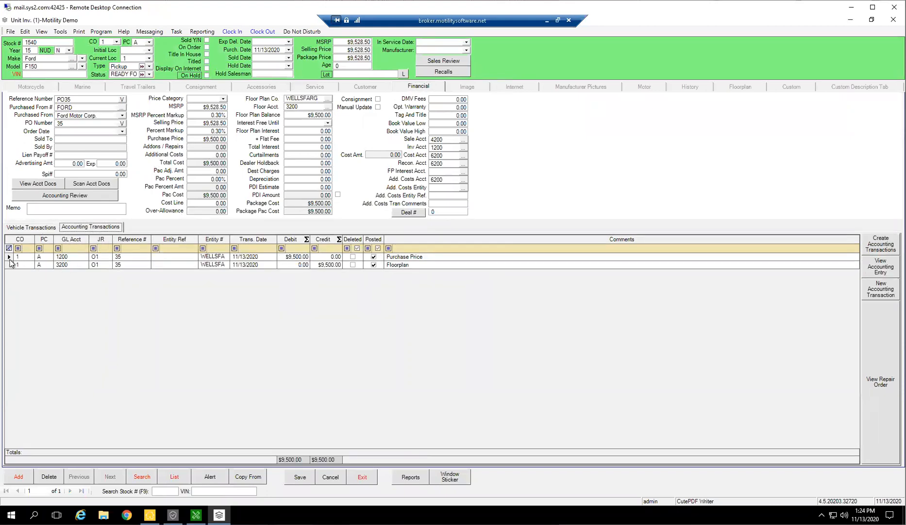
{"action": "left_click", "coordinate": [14, 258]}
{"action": "left_click", "coordinate": [872, 267]}
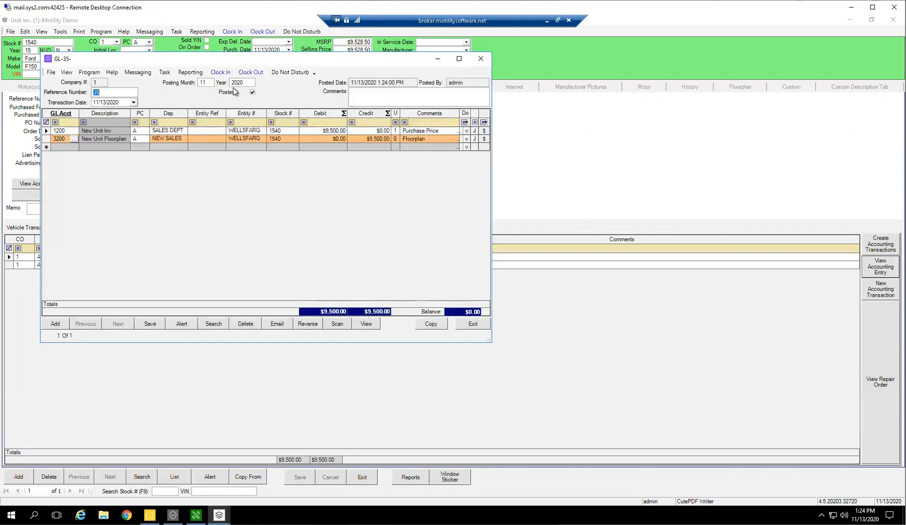
{"action": "key", "text": "Tab"}
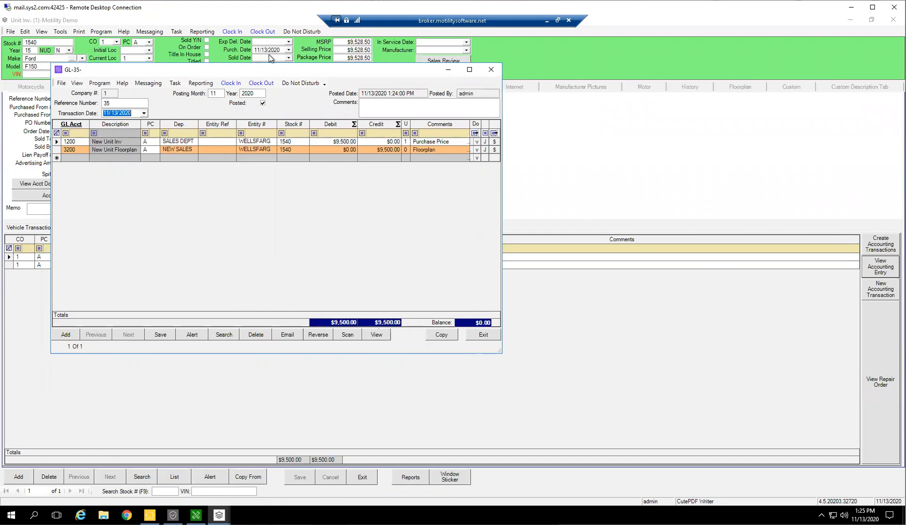
{"action": "left_click", "coordinate": [57, 142]}
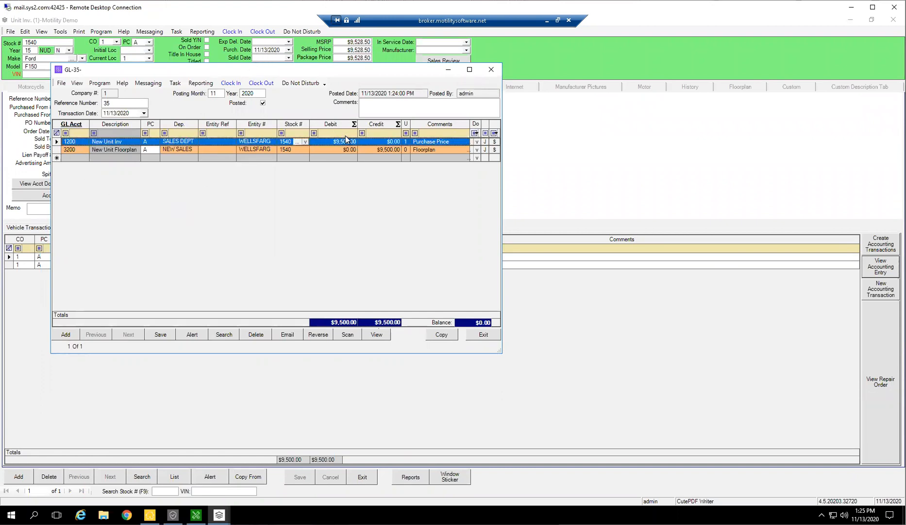
{"action": "left_click", "coordinate": [58, 149]}
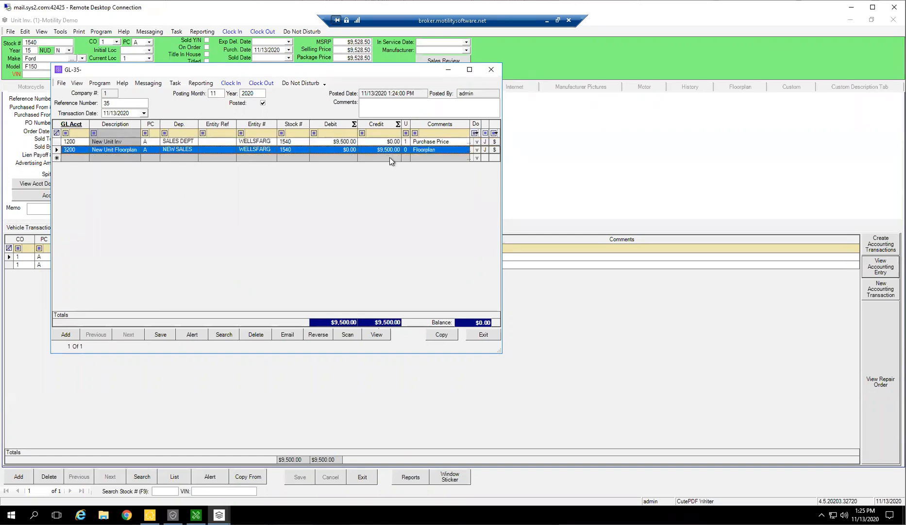
{"action": "left_click", "coordinate": [488, 335]}
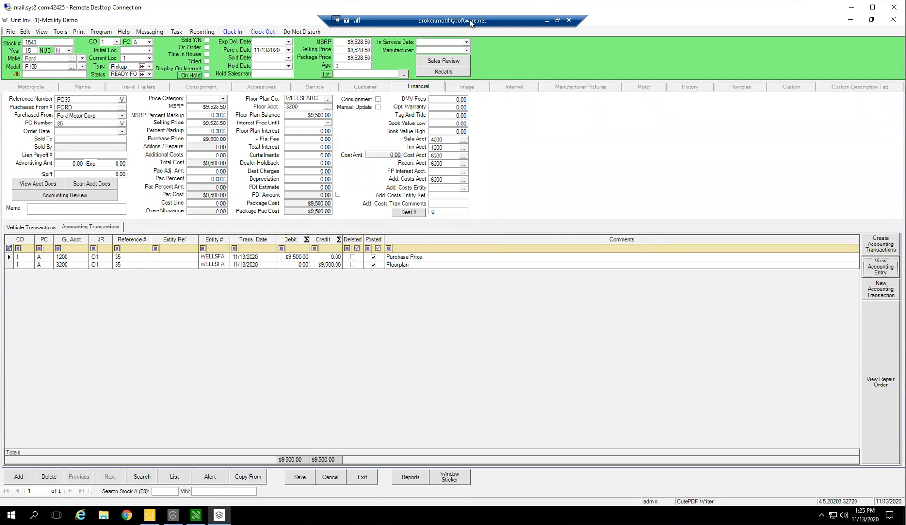
Open the Make/Model Pick List, examine the default GL accounts and markup and pac columns for the first entries, and exit.
{"action": "left_click", "coordinate": [25, 32]}
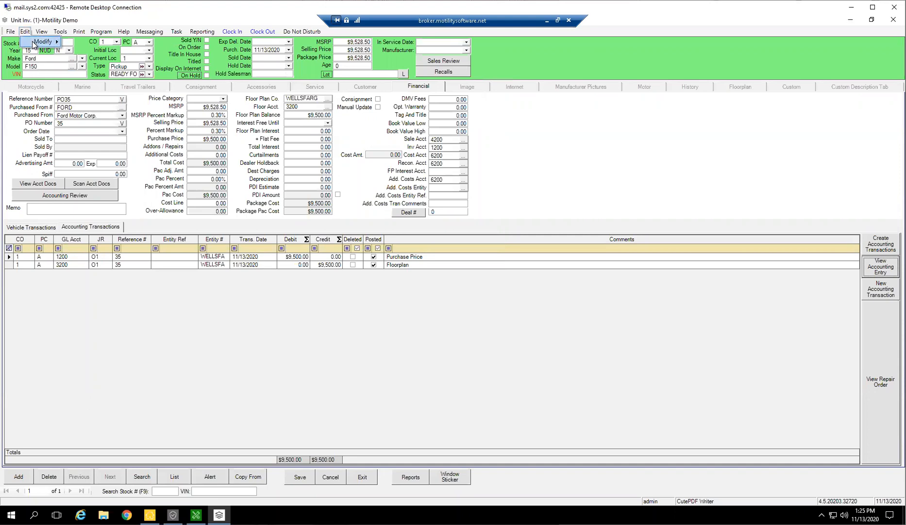
{"action": "mouse_move", "coordinate": [48, 42]}
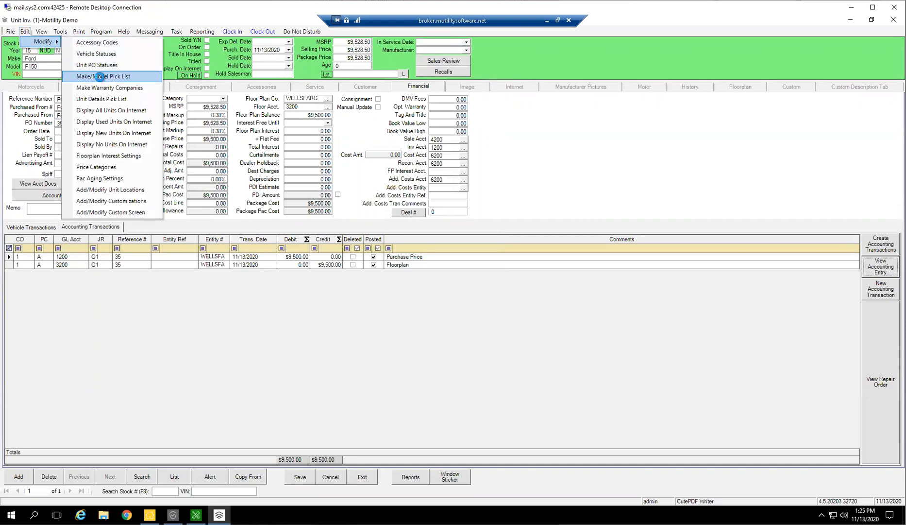
{"action": "left_click", "coordinate": [100, 77]}
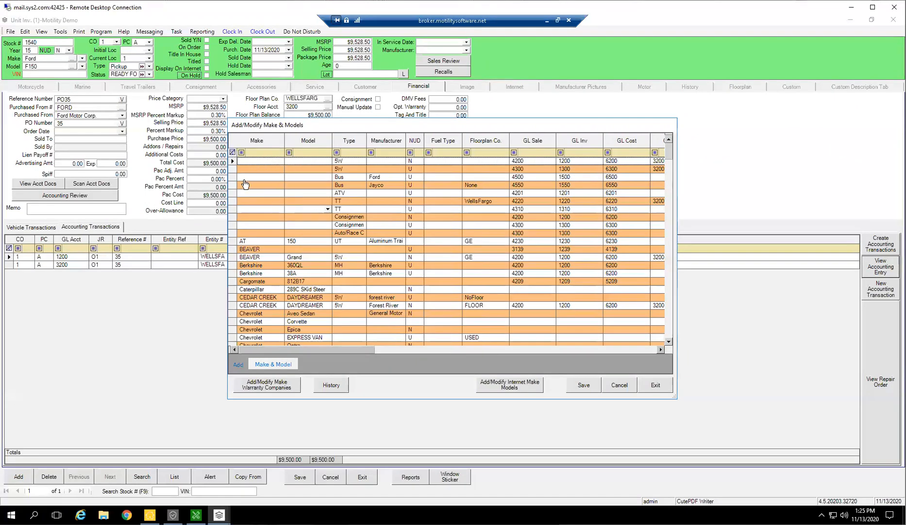
{"action": "left_click_drag", "start_coordinate": [233, 161], "coordinate": [230, 214]}
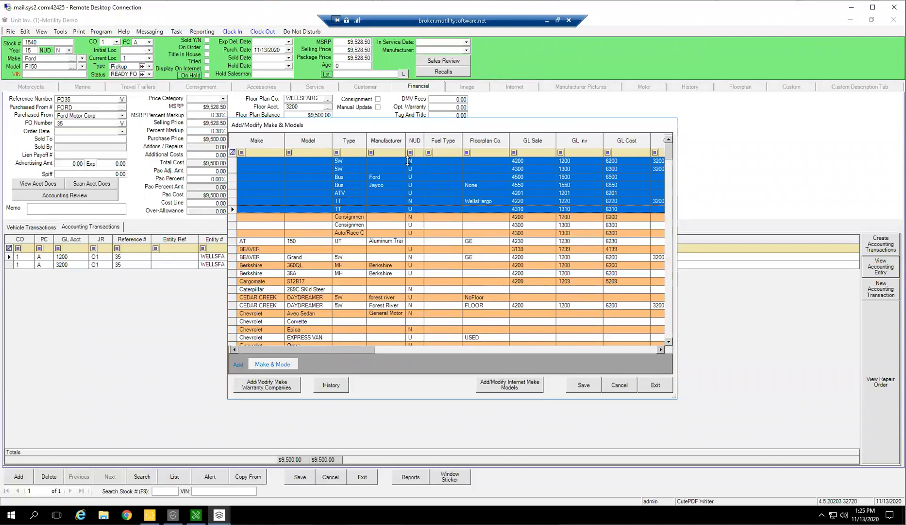
{"action": "left_click_drag", "start_coordinate": [327, 351], "coordinate": [472, 353]}
{"action": "left_click_drag", "start_coordinate": [339, 337], "coordinate": [483, 341]}
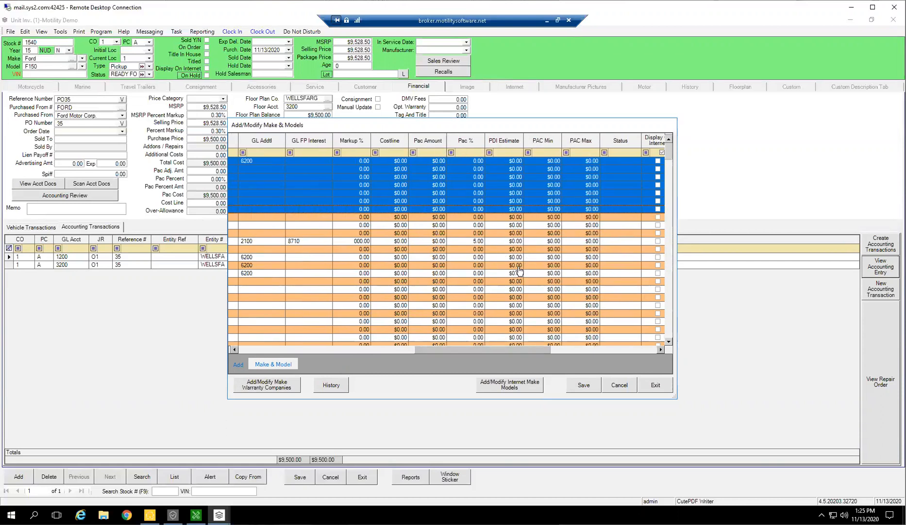
{"action": "left_click", "coordinate": [656, 385]}
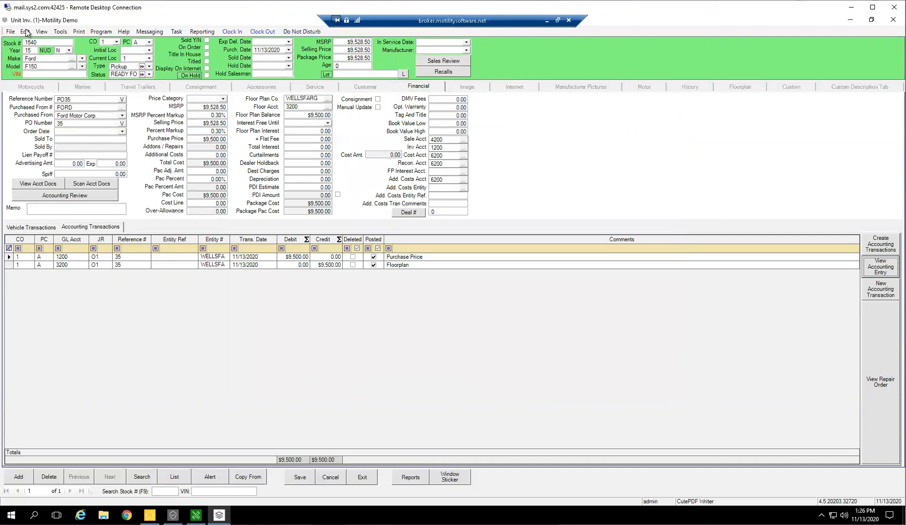
View the unit's image page, reopen the Make/Model Pick List to examine the first entry's pac, pricing and fee columns, and exit.
{"action": "left_click", "coordinate": [461, 88]}
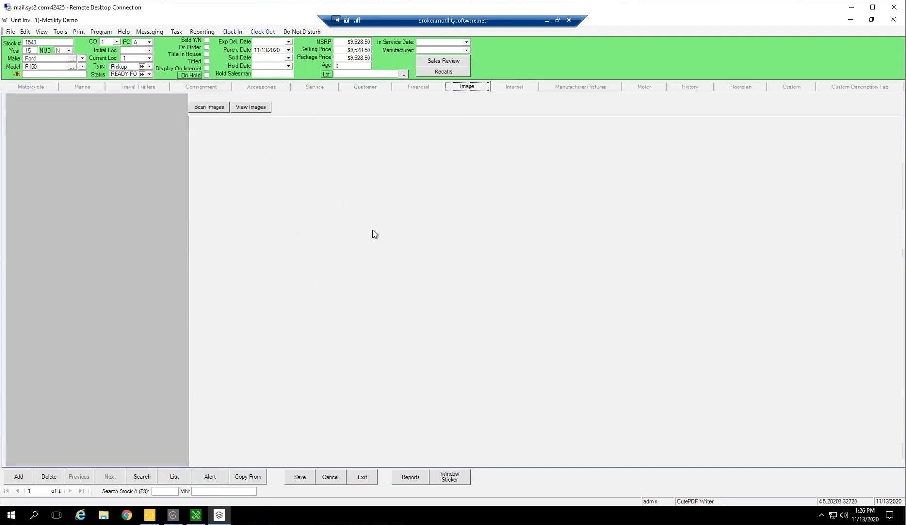
{"action": "left_click", "coordinate": [26, 33]}
{"action": "mouse_move", "coordinate": [32, 44]}
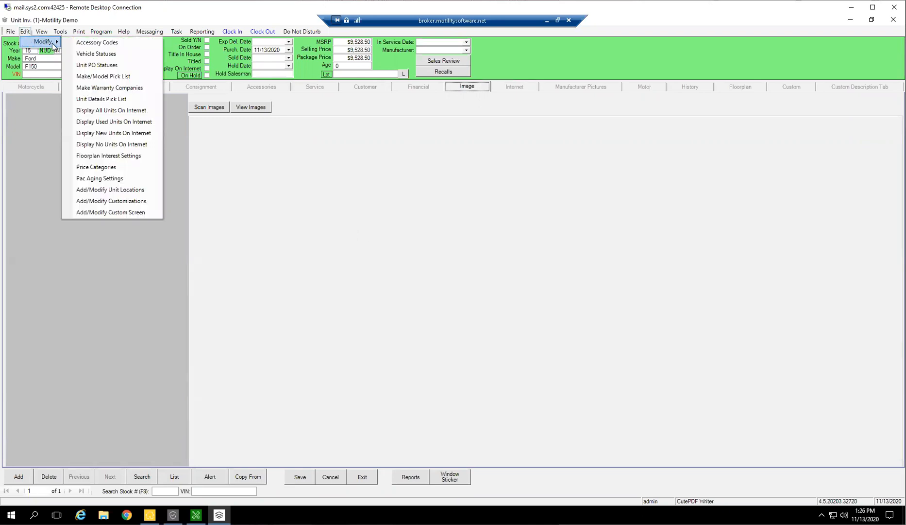
{"action": "left_click", "coordinate": [79, 32]}
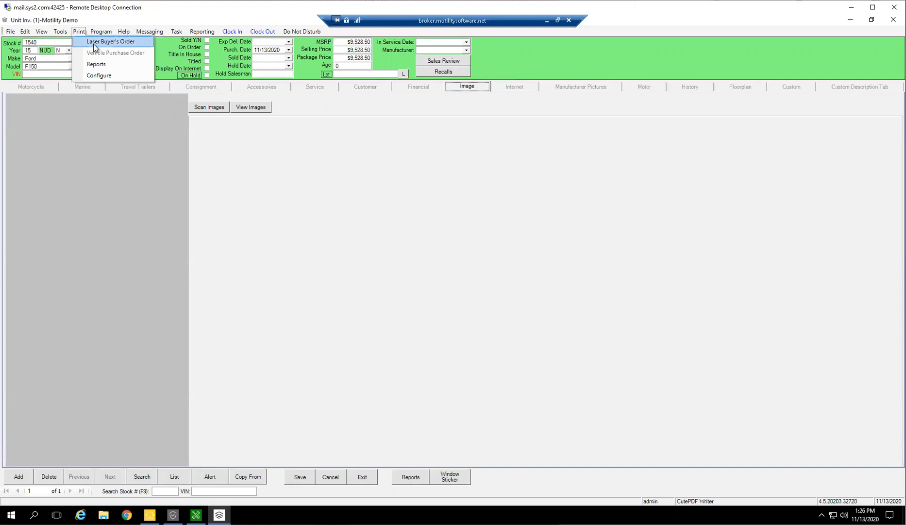
{"action": "left_click", "coordinate": [25, 31]}
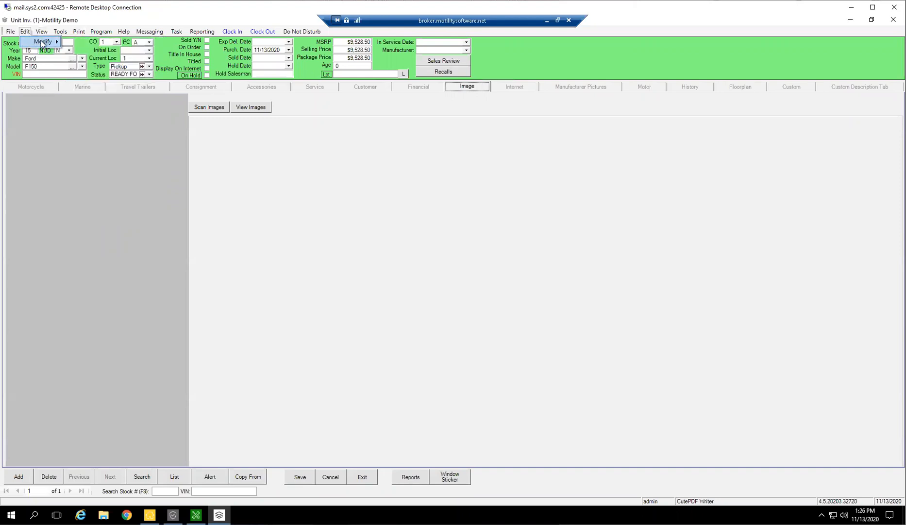
{"action": "mouse_move", "coordinate": [43, 42]}
{"action": "left_click", "coordinate": [107, 75]}
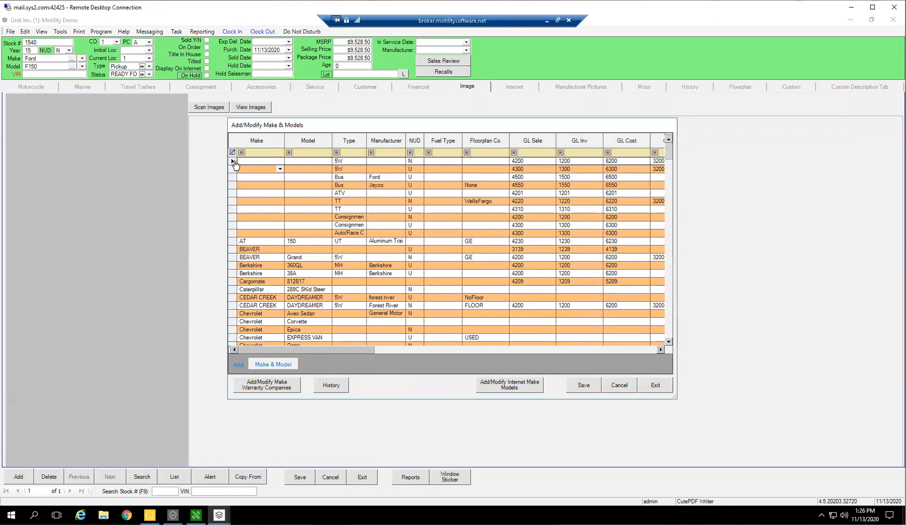
{"action": "left_click", "coordinate": [233, 160]}
{"action": "left_click_drag", "start_coordinate": [365, 350], "coordinate": [633, 344]}
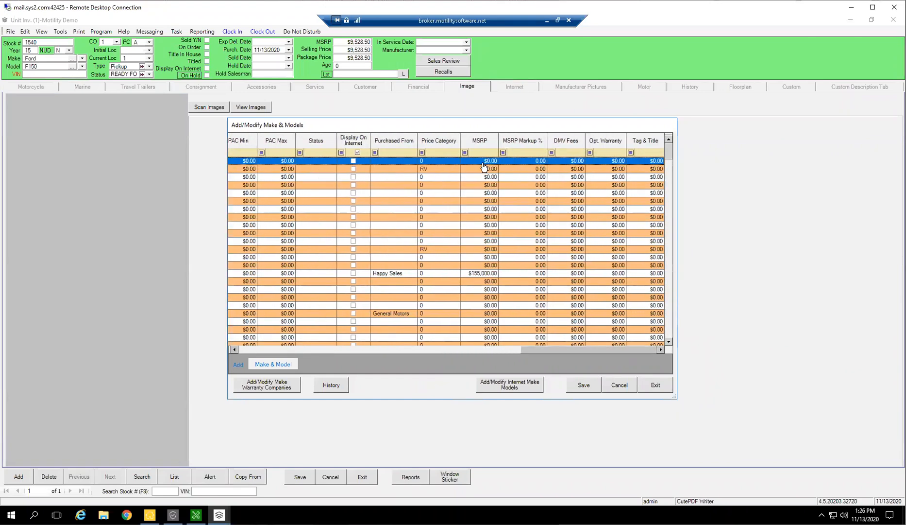
{"action": "left_click_drag", "start_coordinate": [558, 350], "coordinate": [458, 351]}
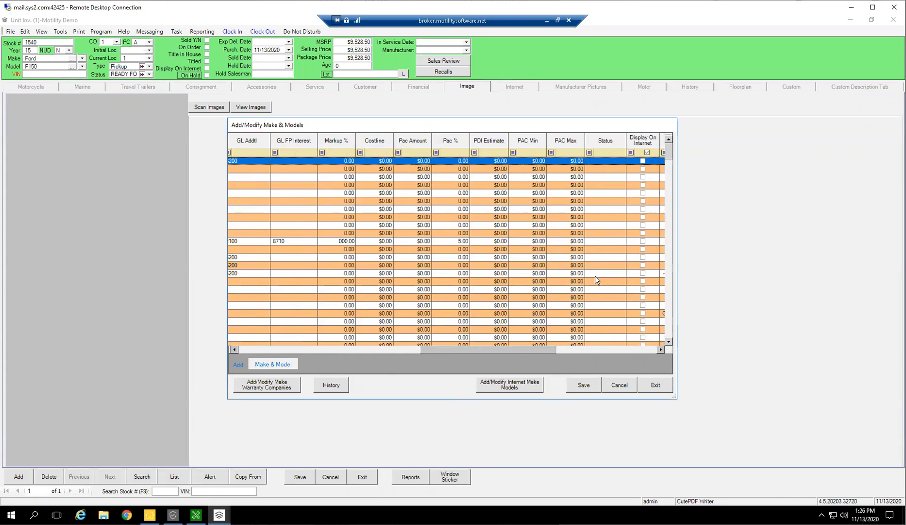
{"action": "left_click", "coordinate": [656, 385]}
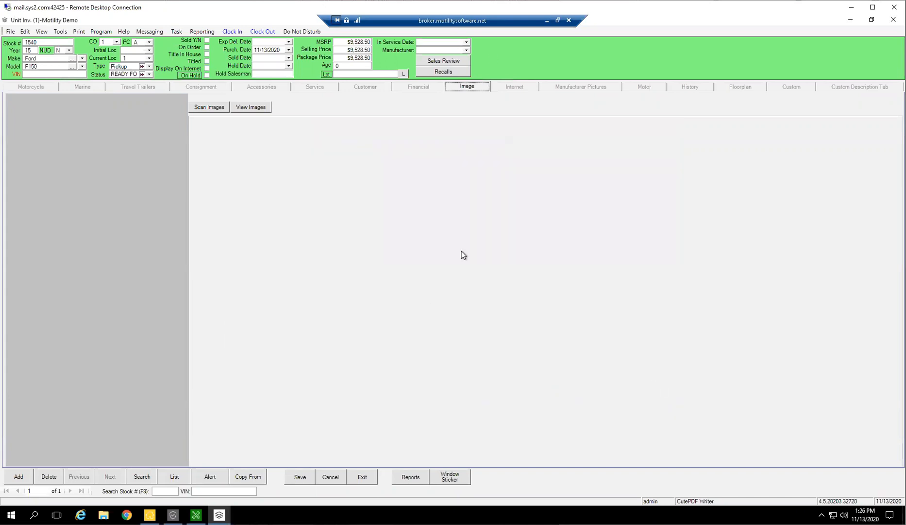
Return to unit 1540's financial details, add a new unit using the next stock number, and show its travel trailer details.
{"action": "left_click", "coordinate": [419, 87]}
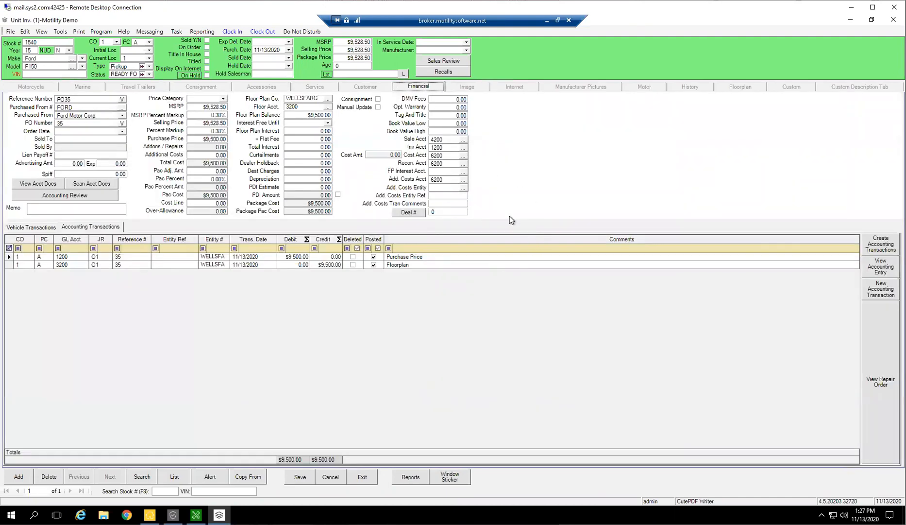
{"action": "mouse_move", "coordinate": [320, 130]}
{"action": "left_click", "coordinate": [20, 477]}
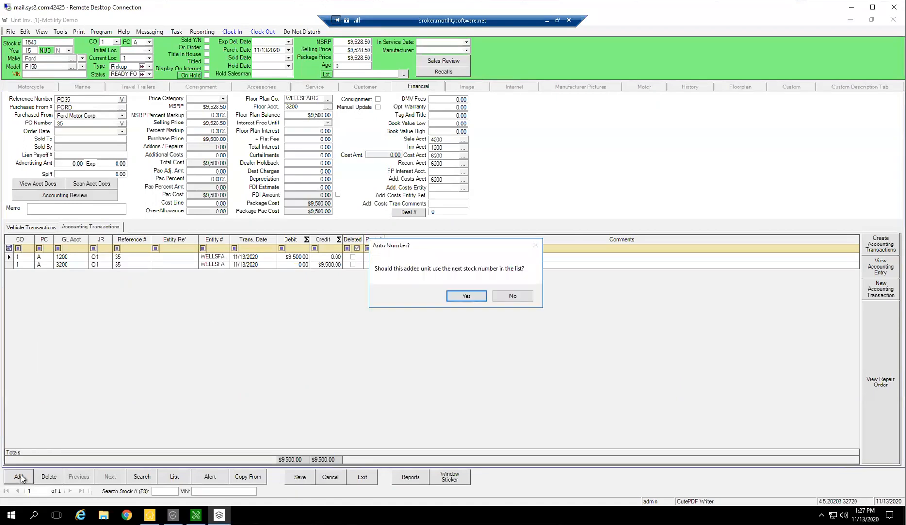
{"action": "left_click", "coordinate": [466, 295]}
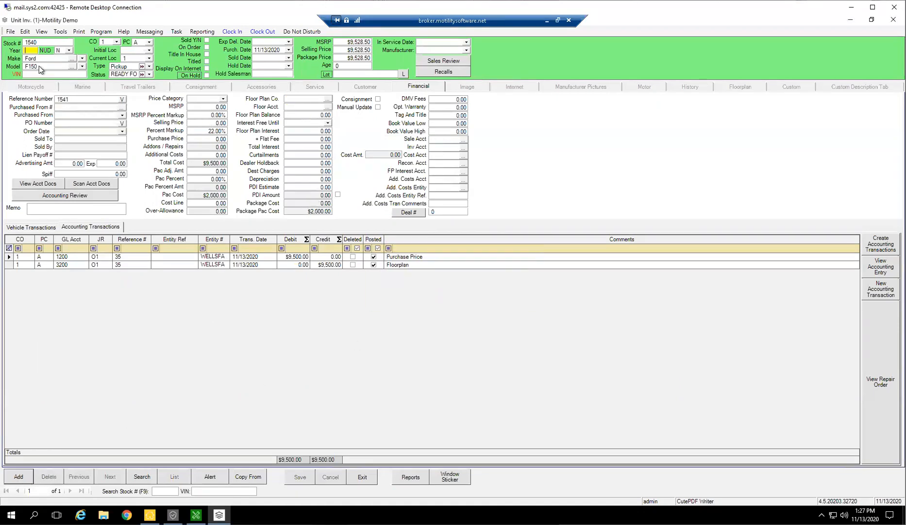
{"action": "left_click", "coordinate": [138, 87]}
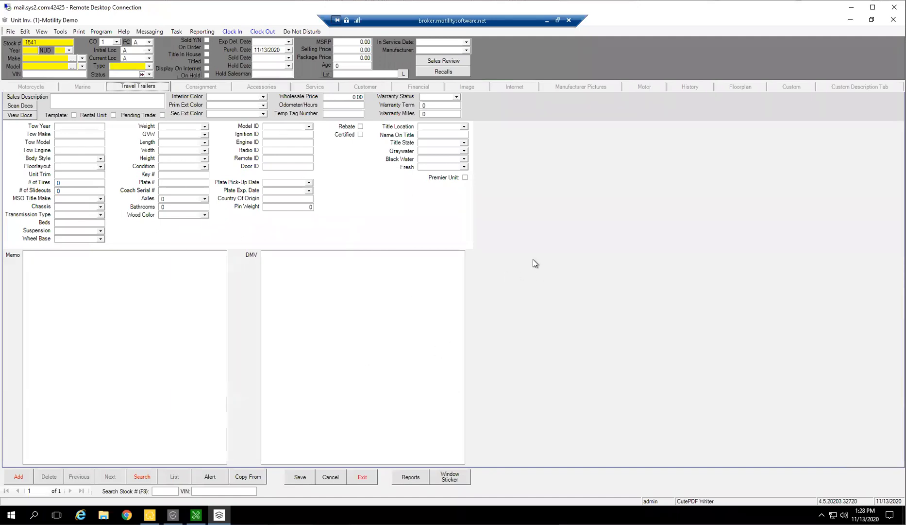
Start a Multi Unit Copy using unit 011021, the 2018 Coachmen Catalina, as the source unit.
{"action": "left_click", "coordinate": [10, 31]}
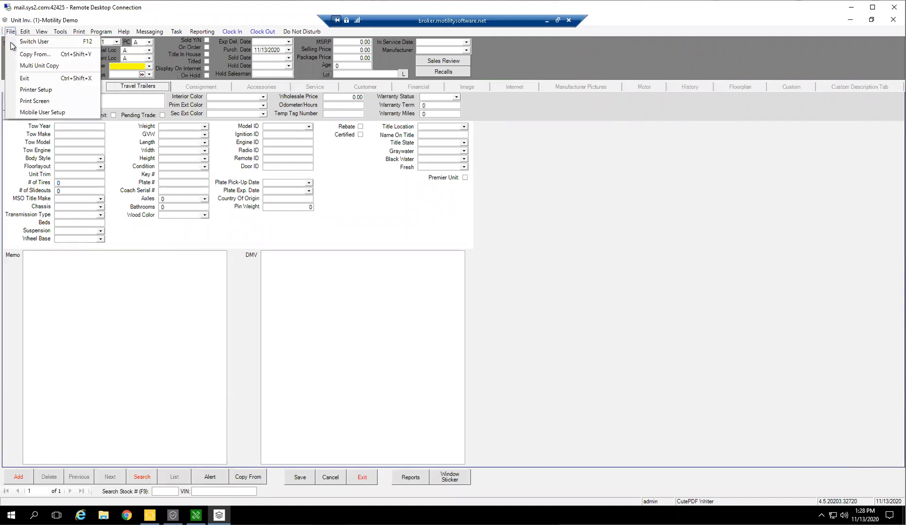
{"action": "left_click", "coordinate": [36, 66]}
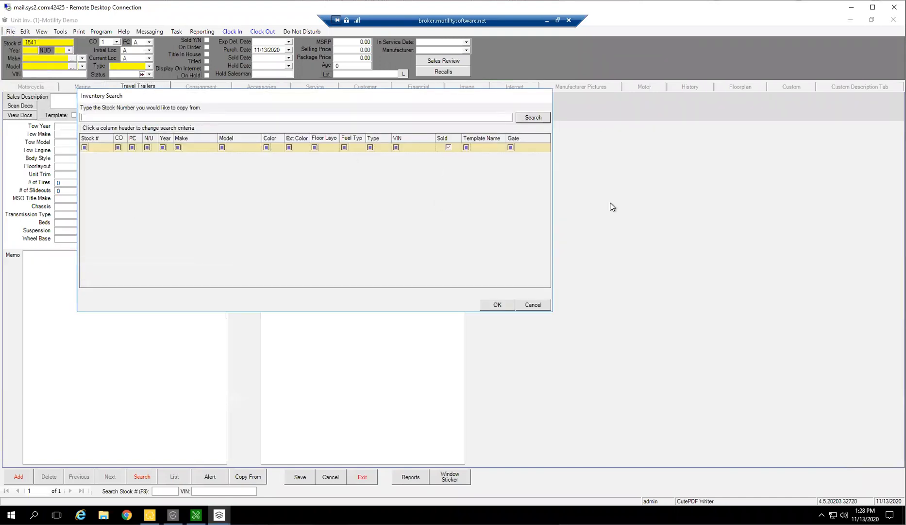
{"action": "left_click", "coordinate": [539, 118]}
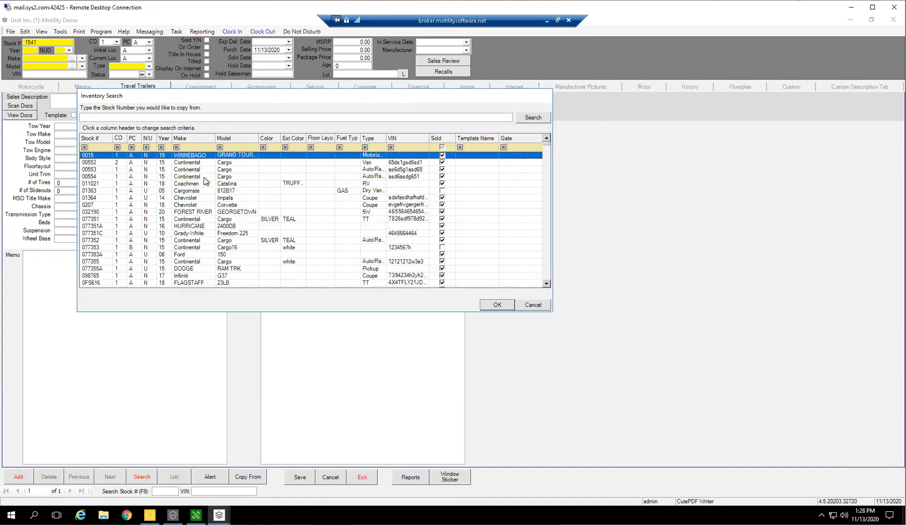
{"action": "left_click", "coordinate": [197, 184]}
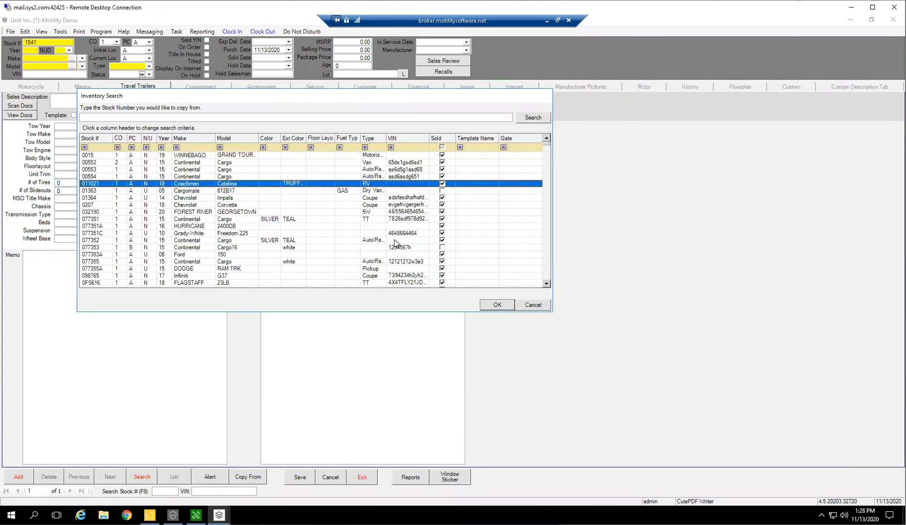
{"action": "left_click", "coordinate": [494, 305]}
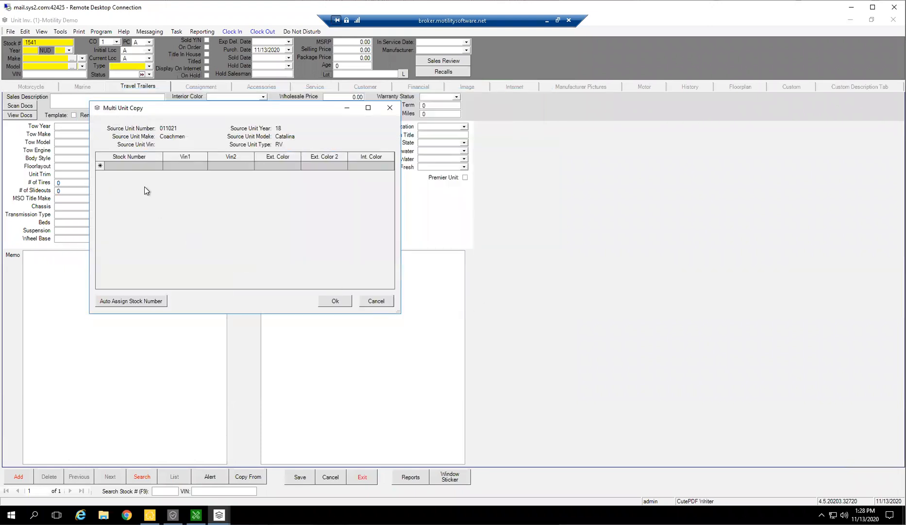
Add four copies with Vin1 values 345234tdst3245, dfsg32452345df, 234523dfg4235 and dfgsdfg2345234.
{"action": "left_click", "coordinate": [172, 165]}
{"action": "type", "text": "345234tdst3245"}
{"action": "left_click", "coordinate": [183, 176]}
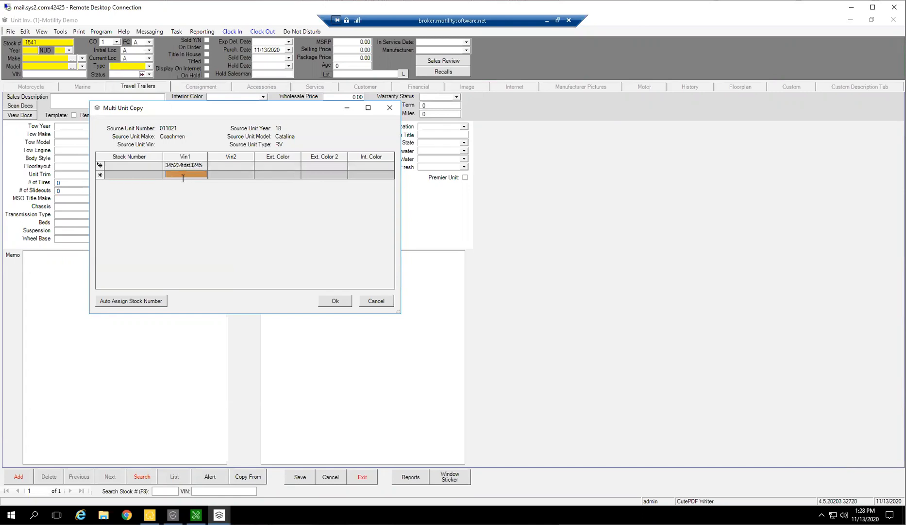
{"action": "type", "text": "dfsg32452345df"}
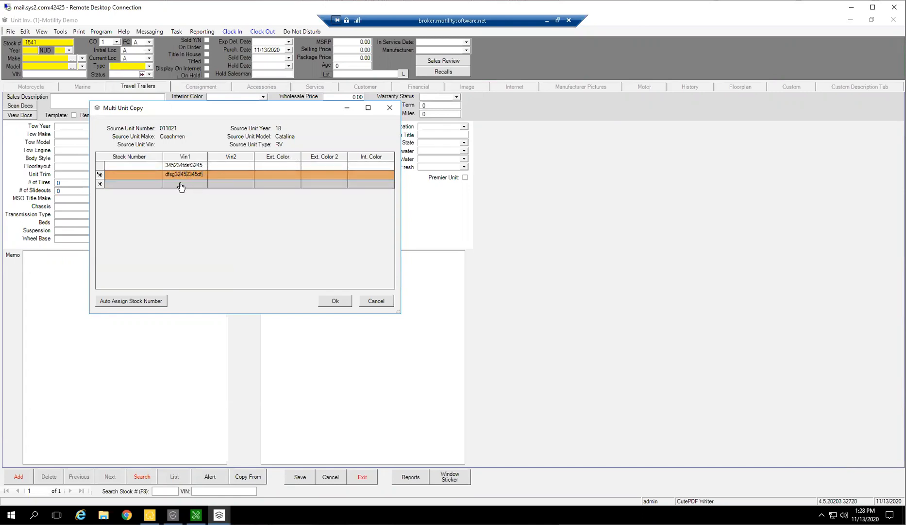
{"action": "left_click", "coordinate": [181, 185]}
{"action": "type", "text": "234523dfg4235"}
{"action": "key", "text": "Return"}
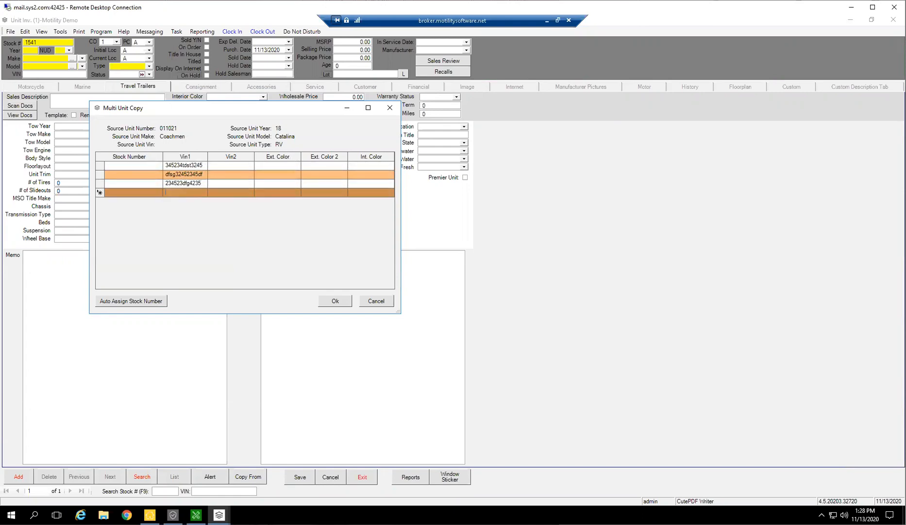
{"action": "type", "text": "dfgsdfg2345234"}
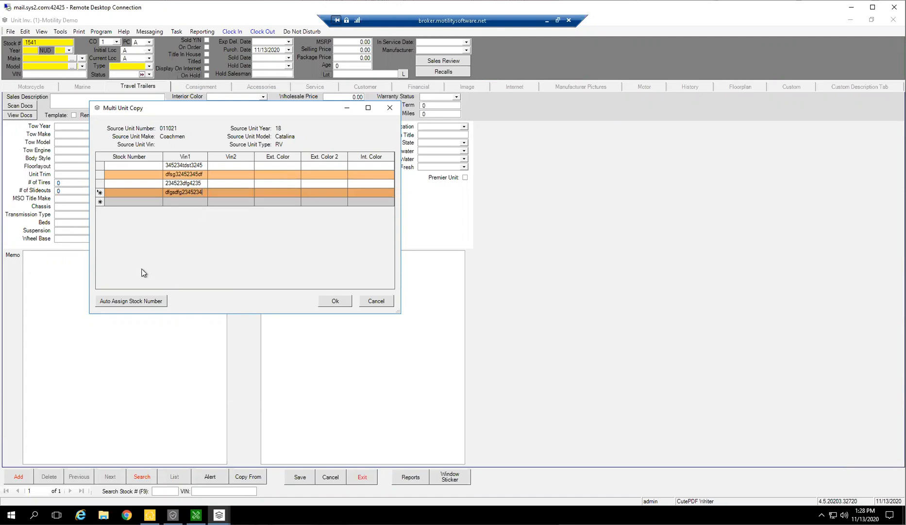
Create the four copied units with auto-assigned stock numbers, and discard the unsaved changes to the new unit.
{"action": "left_click", "coordinate": [131, 300]}
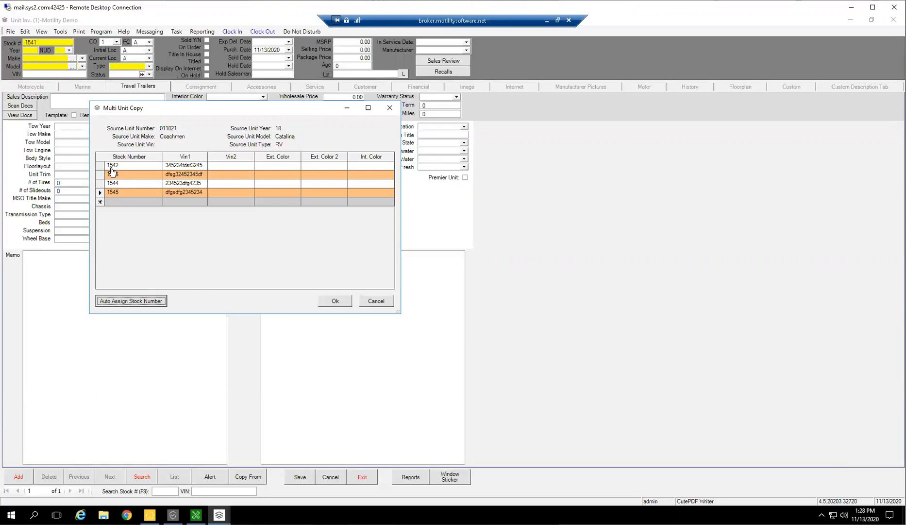
{"action": "left_click", "coordinate": [334, 299]}
{"action": "left_click", "coordinate": [520, 300]}
{"action": "left_click", "coordinate": [520, 300]}
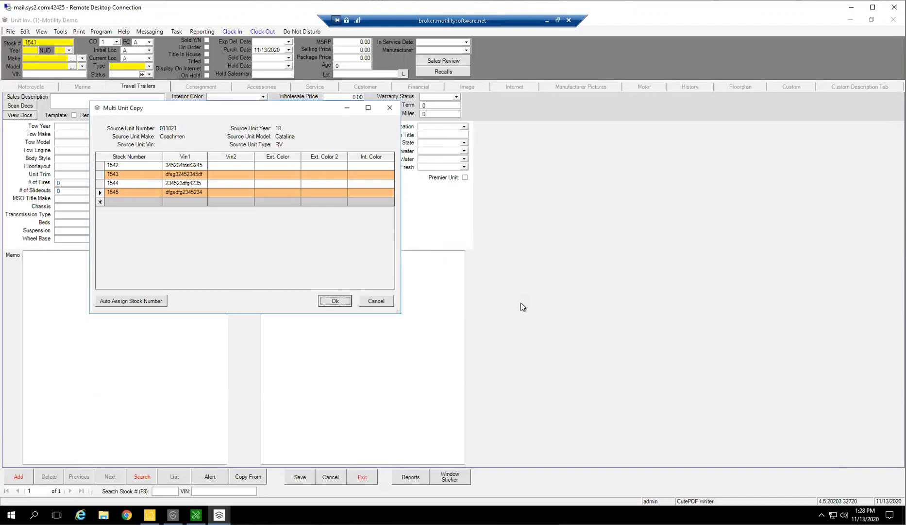
{"action": "left_click", "coordinate": [520, 300]}
{"action": "left_click", "coordinate": [521, 300]}
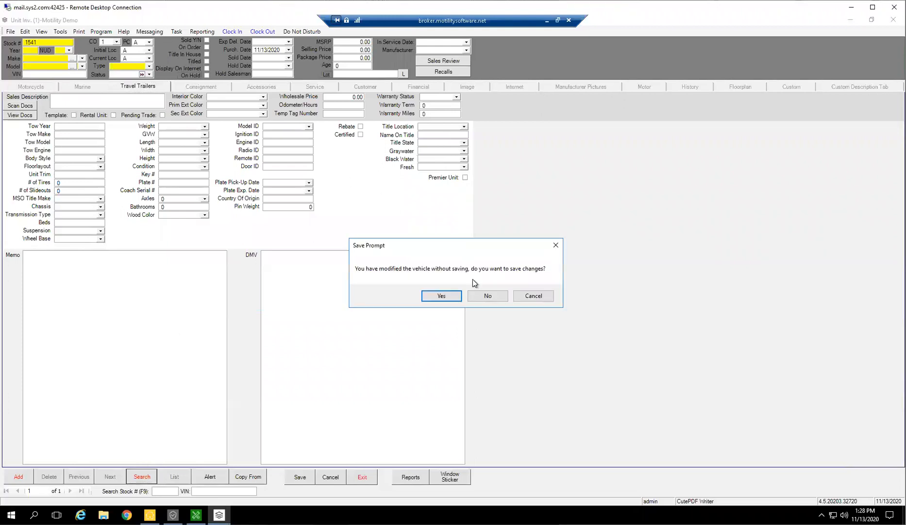
{"action": "left_click", "coordinate": [489, 295]}
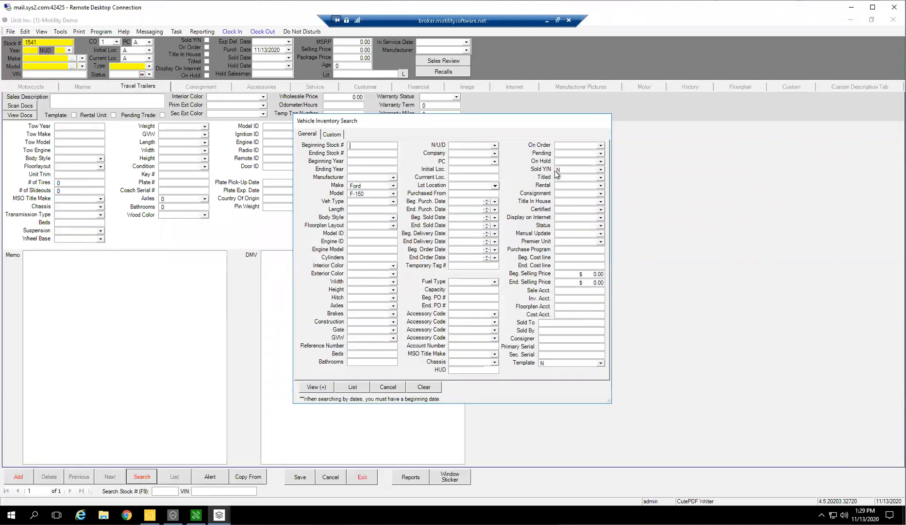
Search the unsold inventory for make COACHMEN and model CATALINA, and close the results list.
{"action": "left_click", "coordinate": [393, 185]}
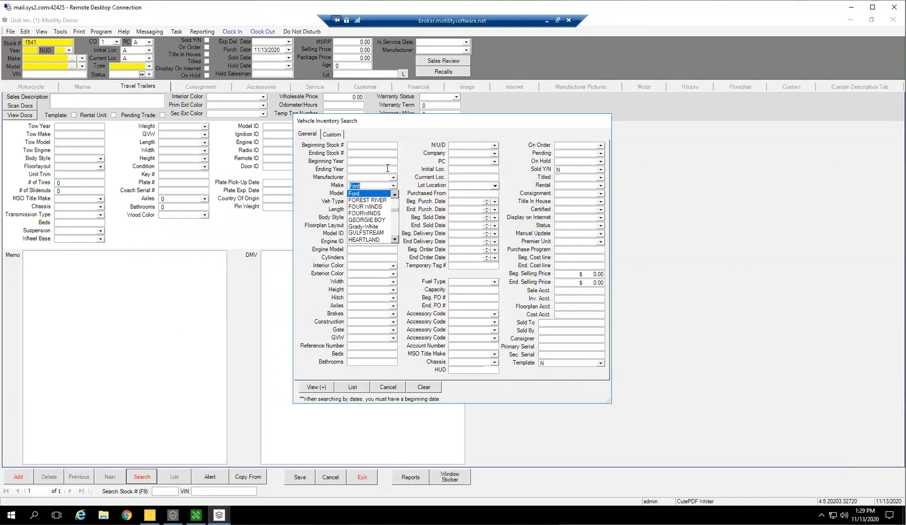
{"action": "type", "text": "COACHMEN"}
{"action": "key", "text": "Tab"}
{"action": "type", "text": "CATA"}
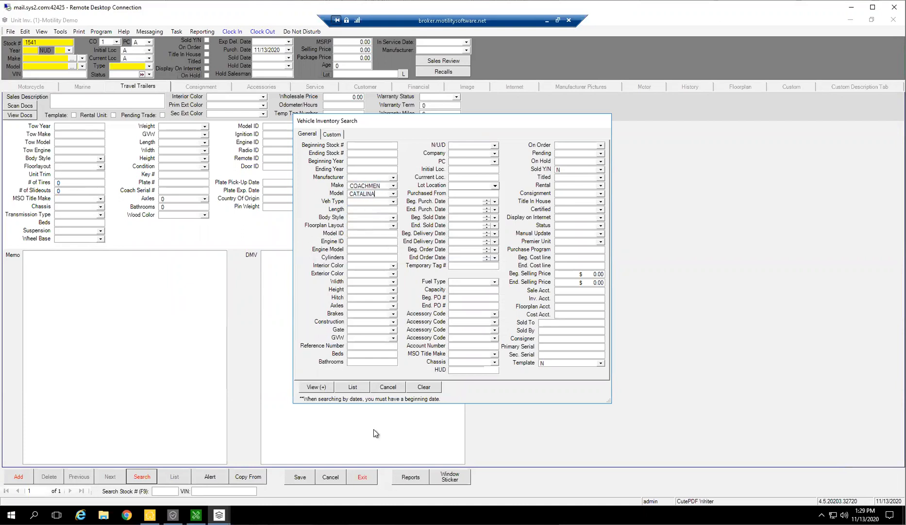
{"action": "left_click", "coordinate": [353, 387]}
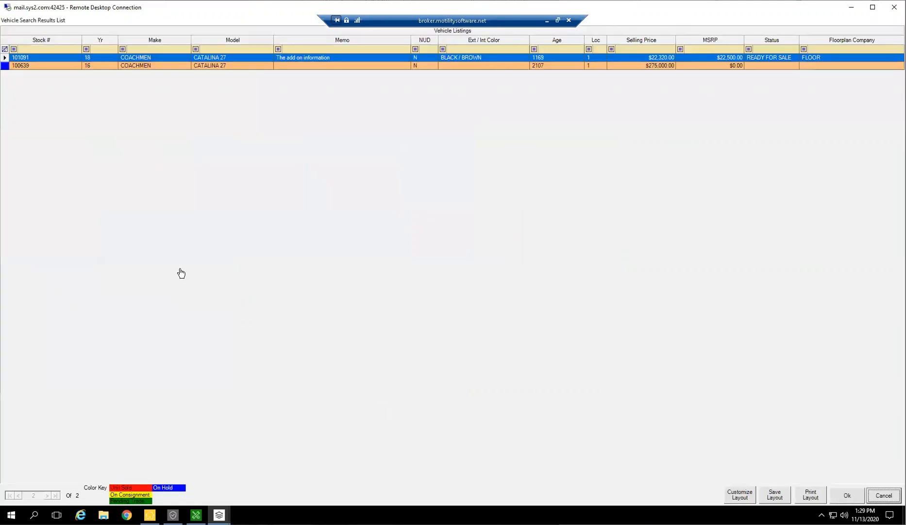
{"action": "left_click", "coordinate": [882, 495]}
Reopen the inventory search, clear the make and model criteria, and list all unsold units.
{"action": "left_click", "coordinate": [142, 477]}
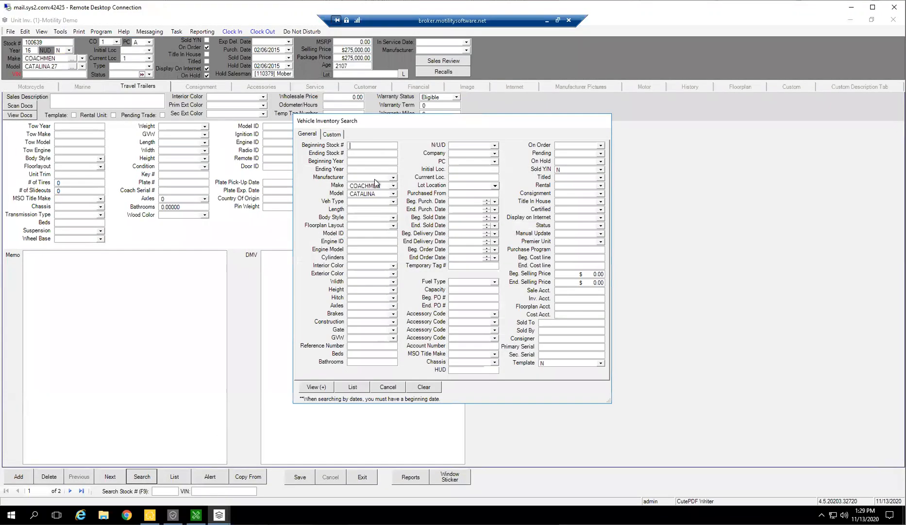
{"action": "double_click", "coordinate": [382, 187]}
{"action": "type", "text": "Cata"}
{"action": "left_click", "coordinate": [388, 387]}
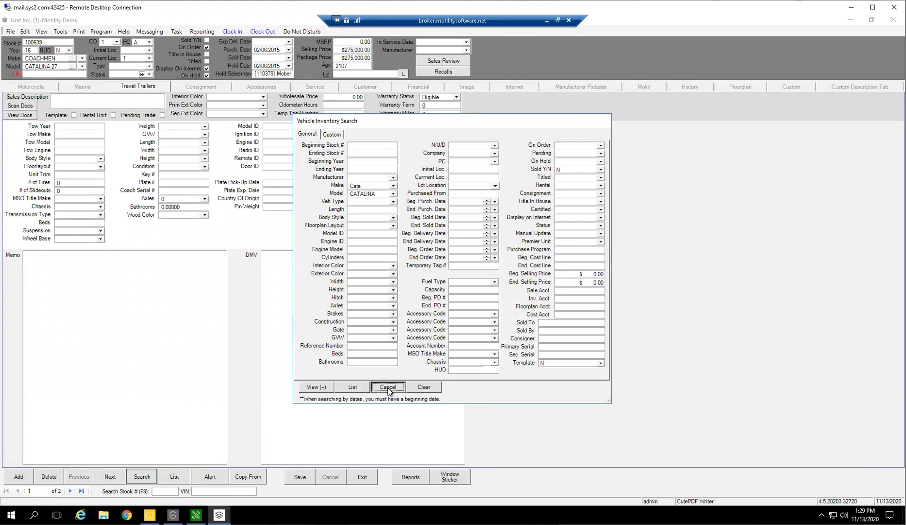
{"action": "left_click", "coordinate": [362, 187]}
{"action": "left_click", "coordinate": [353, 387]}
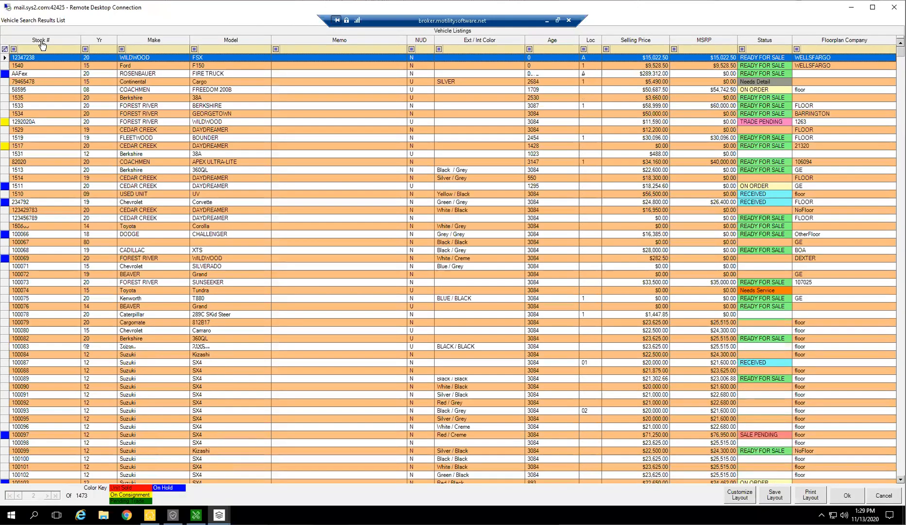
Sort the listing by stock number, filter it to stock number 1542, and close the list.
{"action": "left_click", "coordinate": [44, 41]}
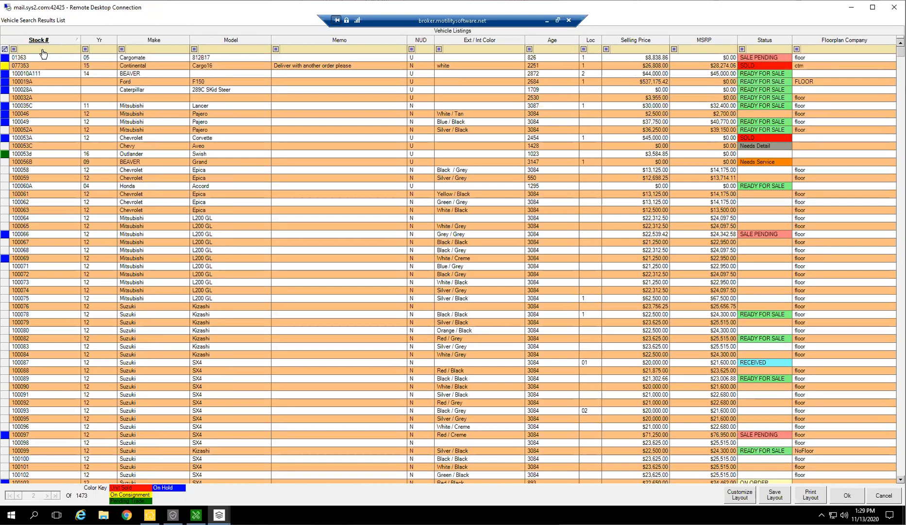
{"action": "type", "text": "15"}
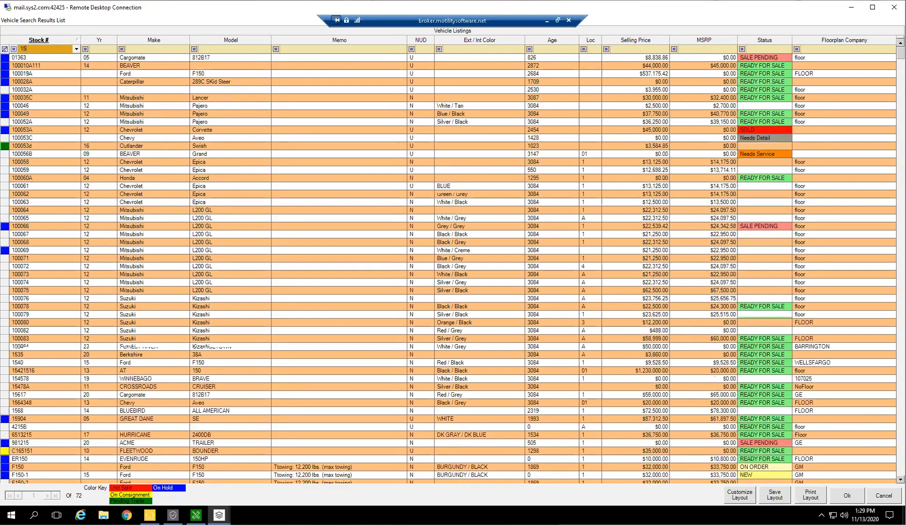
{"action": "type", "text": "42"}
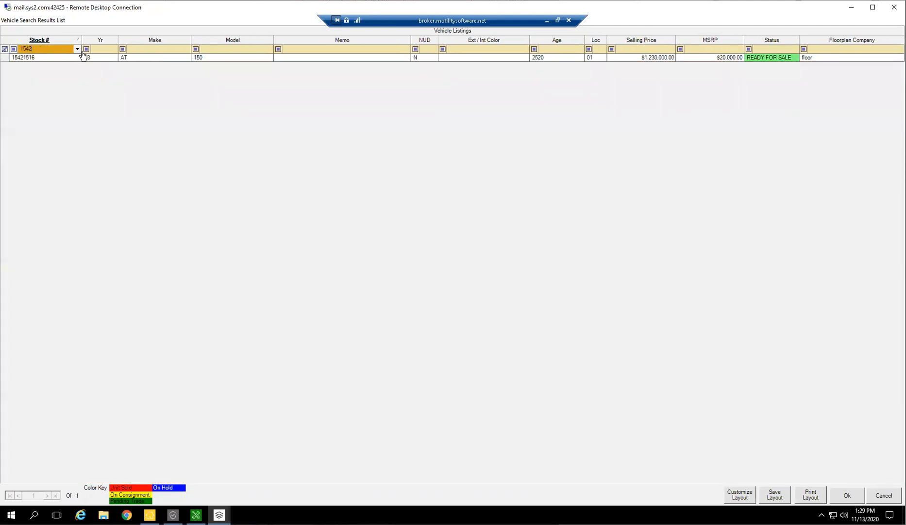
{"action": "left_click", "coordinate": [884, 495]}
Change the Sold Y/N criterion to include both sold and unsold units, and list the inventory.
{"action": "left_click", "coordinate": [142, 476]}
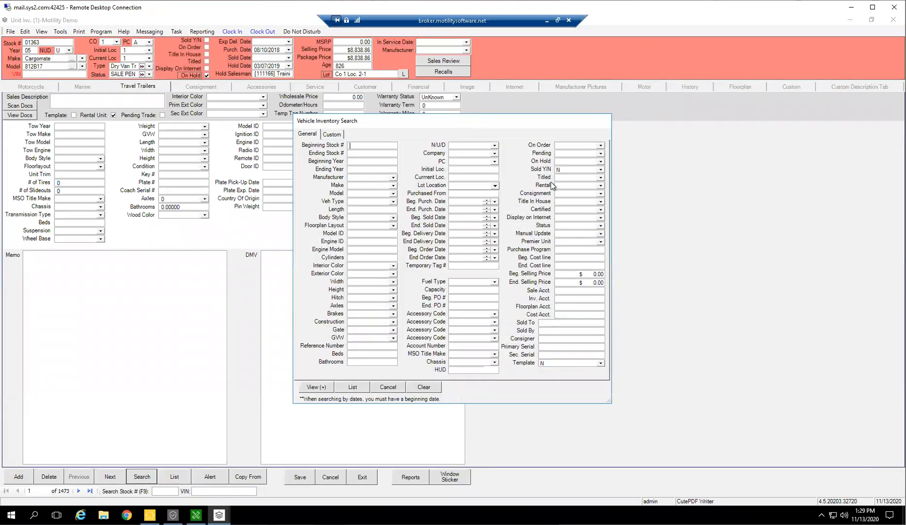
{"action": "left_click", "coordinate": [601, 170]}
{"action": "left_click", "coordinate": [567, 180]}
{"action": "left_click", "coordinate": [354, 387]}
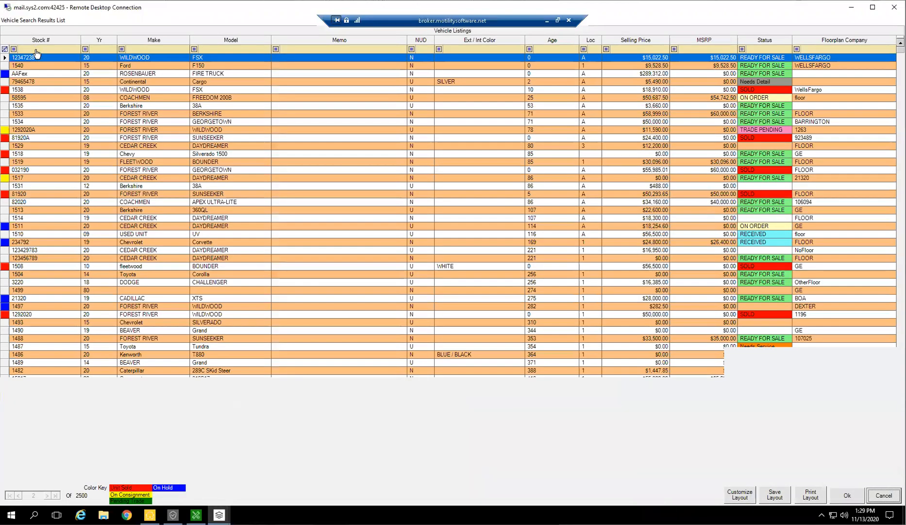
Filter the listing by stock number 1542 and open the Coachmen Catalina unit.
{"action": "left_click", "coordinate": [37, 50]}
{"action": "type", "text": "1"}
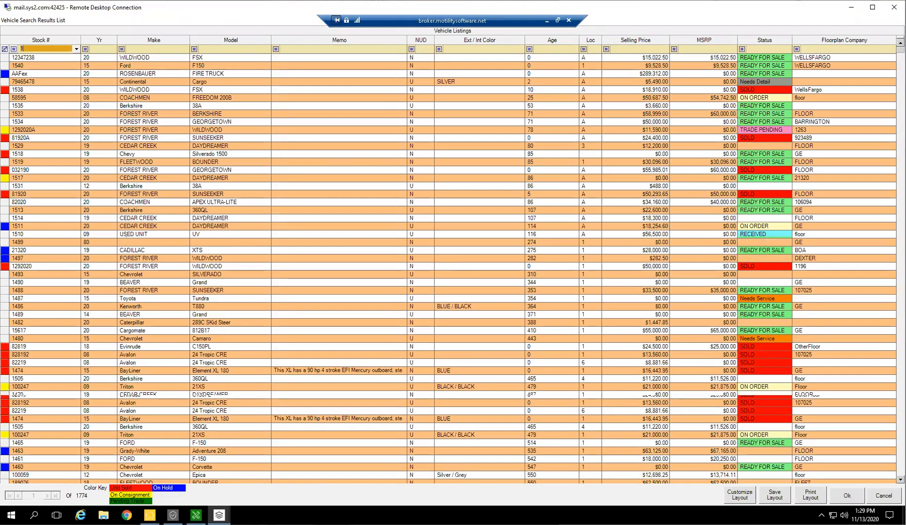
{"action": "type", "text": "5"}
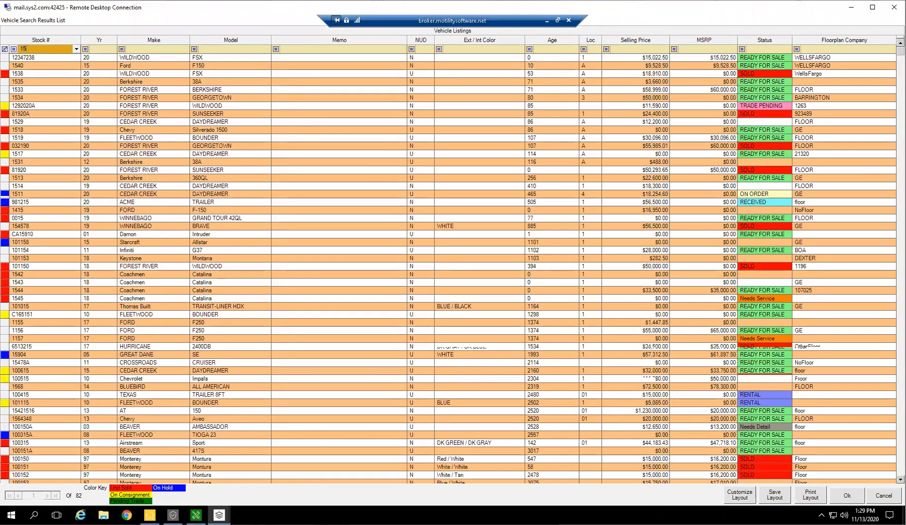
{"action": "type", "text": "42"}
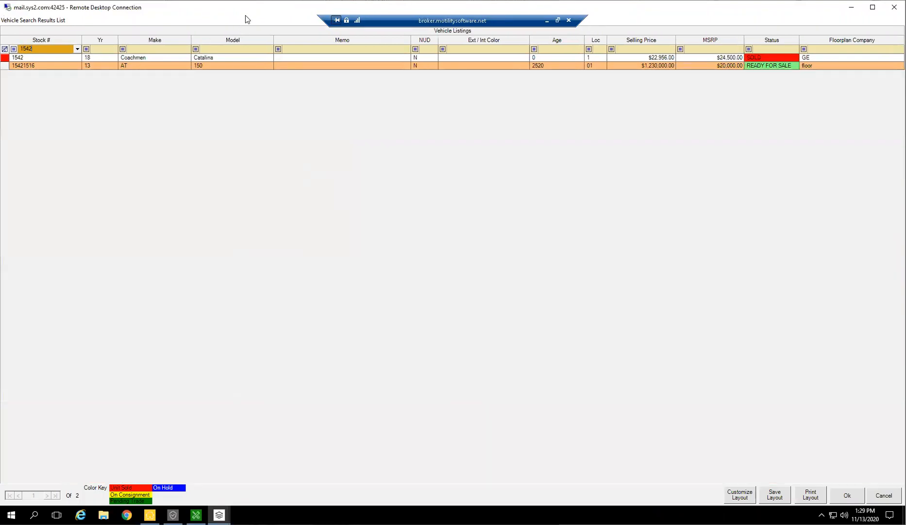
{"action": "left_click", "coordinate": [138, 59]}
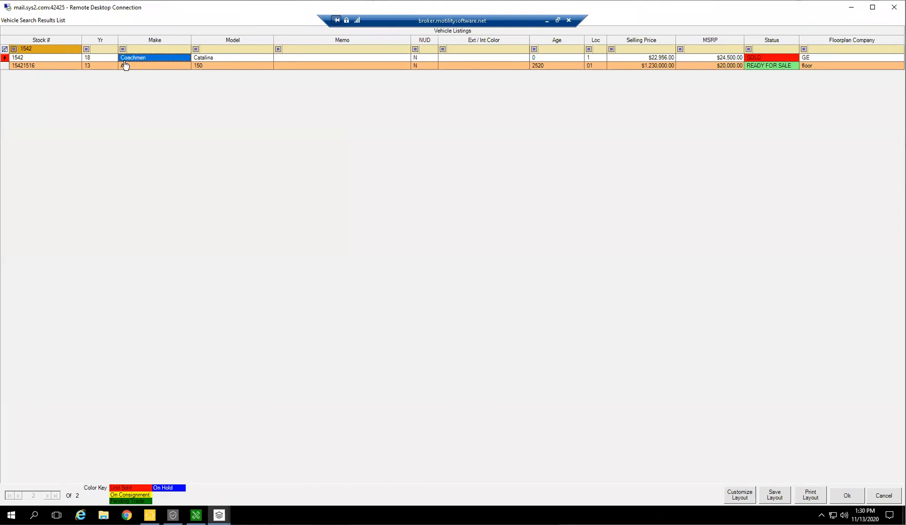
{"action": "left_click", "coordinate": [6, 57]}
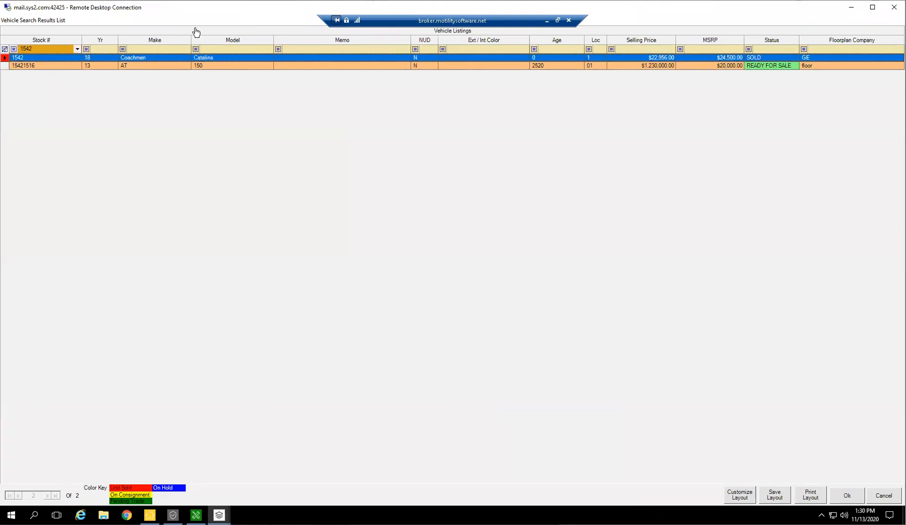
{"action": "double_click", "coordinate": [748, 57]}
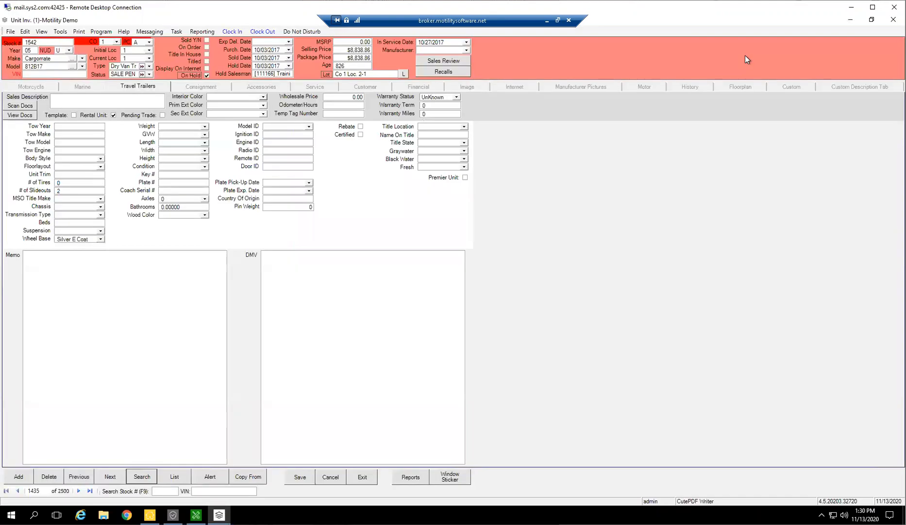
Set unit 1542's status to READY FOR SALE with the Sold flag cleared, and show its financial details.
{"action": "left_click", "coordinate": [148, 74]}
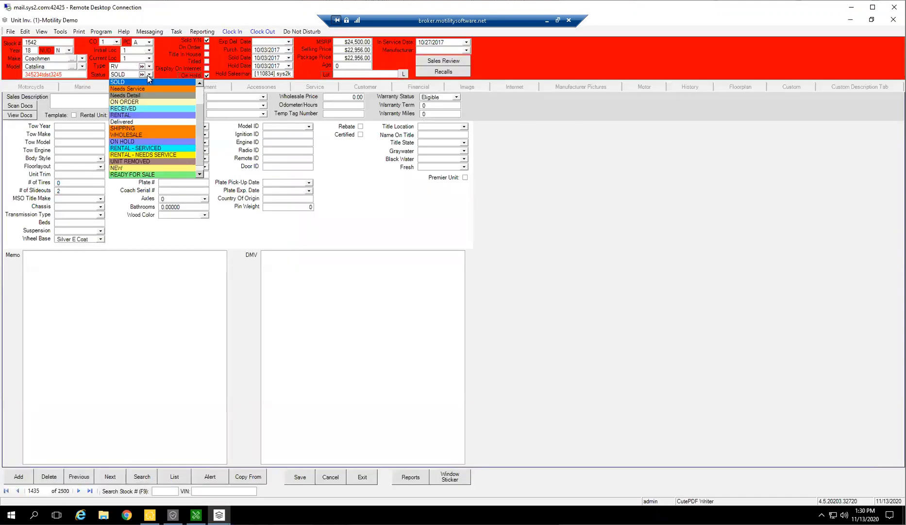
{"action": "left_click", "coordinate": [132, 174]}
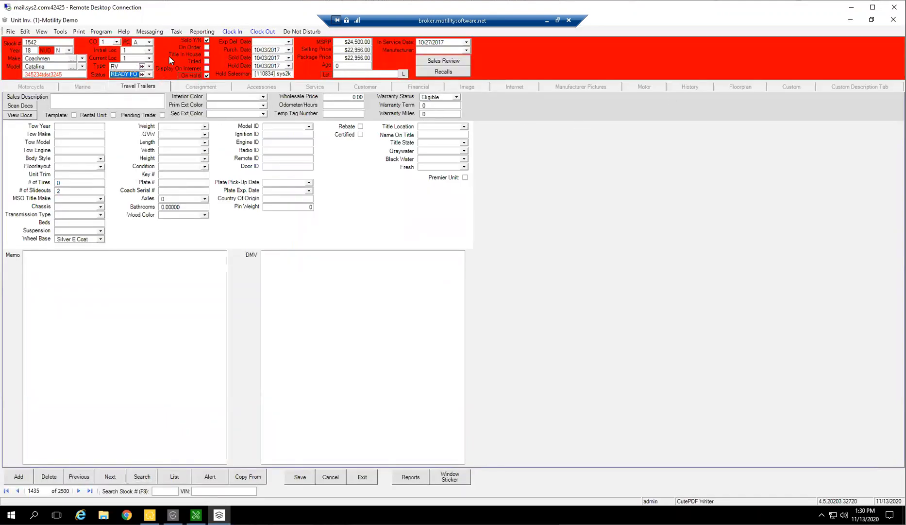
{"action": "left_click", "coordinate": [208, 46]}
{"action": "left_click", "coordinate": [207, 41]}
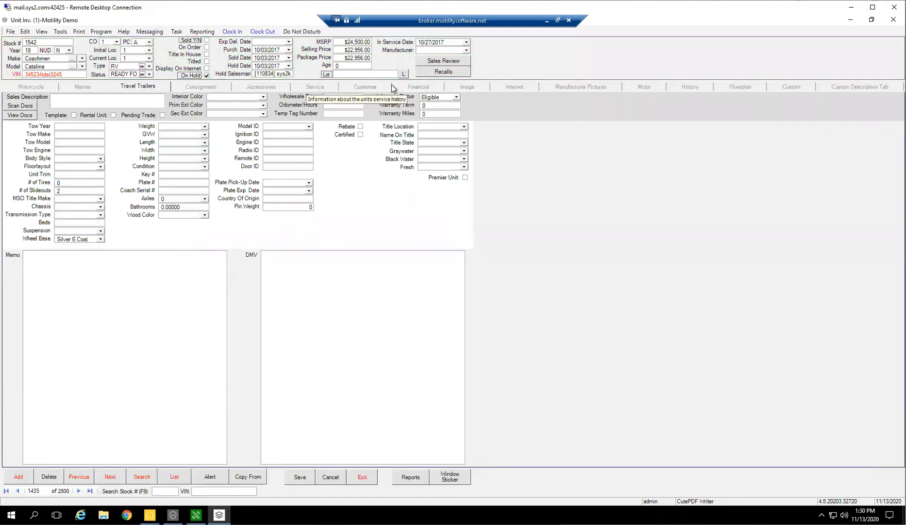
{"action": "left_click", "coordinate": [486, 292]}
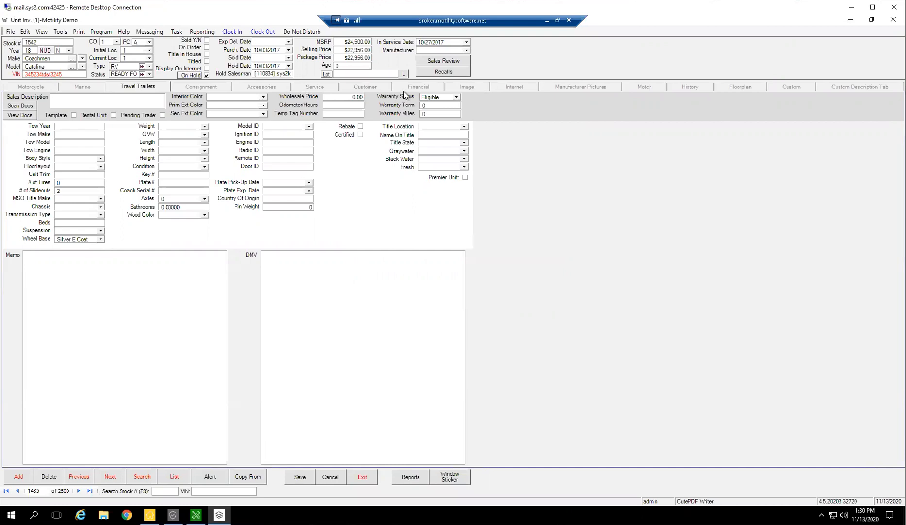
{"action": "left_click", "coordinate": [409, 89]}
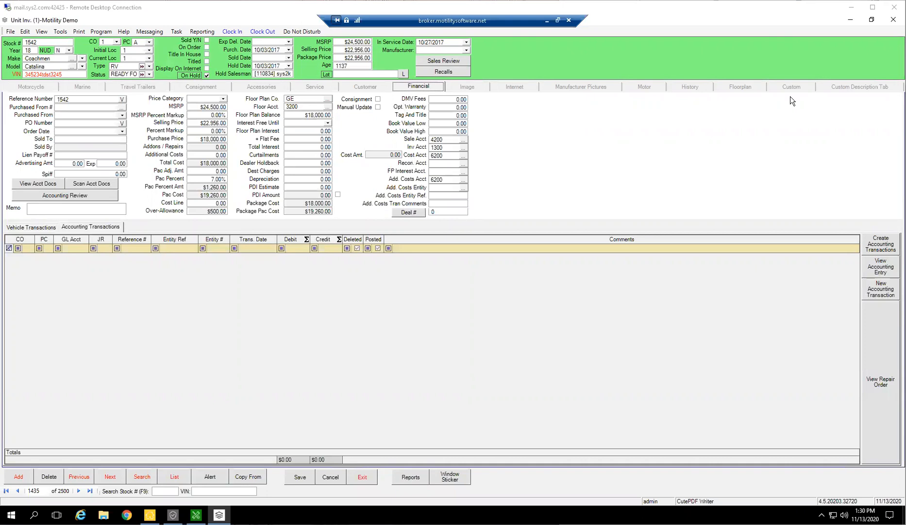
Try replacing the unit's stock number with part of its VIN, and restore the stock number to 1542.
{"action": "left_click", "coordinate": [56, 75]}
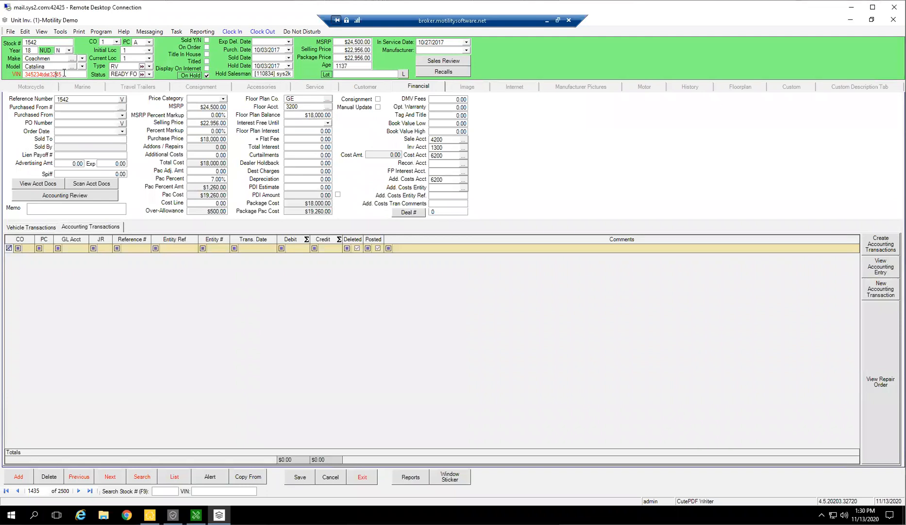
{"action": "left_click_drag", "start_coordinate": [4, 73], "coordinate": [5, 73]}
{"action": "left_click_drag", "start_coordinate": [74, 75], "coordinate": [0, 71]}
{"action": "left_click_drag", "start_coordinate": [66, 74], "coordinate": [47, 75]}
{"action": "left_click_drag", "start_coordinate": [51, 43], "coordinate": [3, 43]}
{"action": "type", "text": "dst3245"}
{"action": "double_click", "coordinate": [26, 41]}
{"action": "key", "text": "BackSpace"}
{"action": "type", "text": "1542"}
{"action": "key", "text": "Tab"}
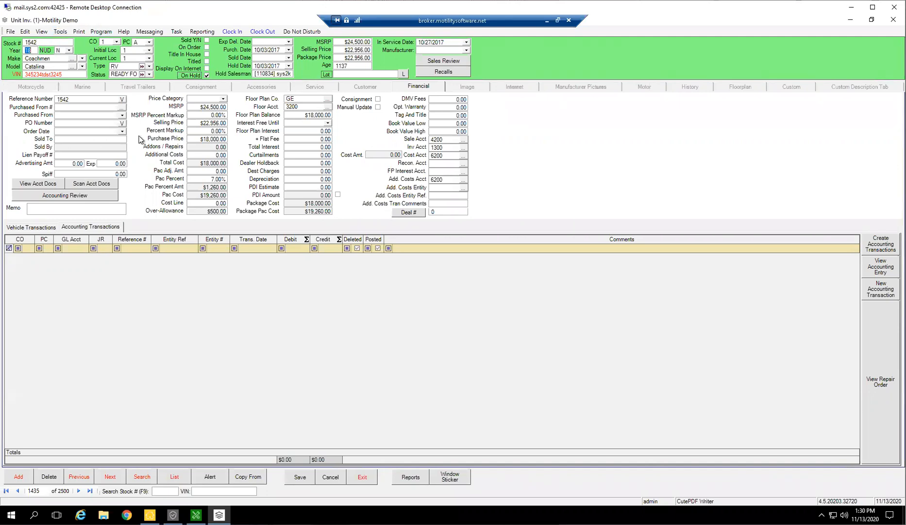